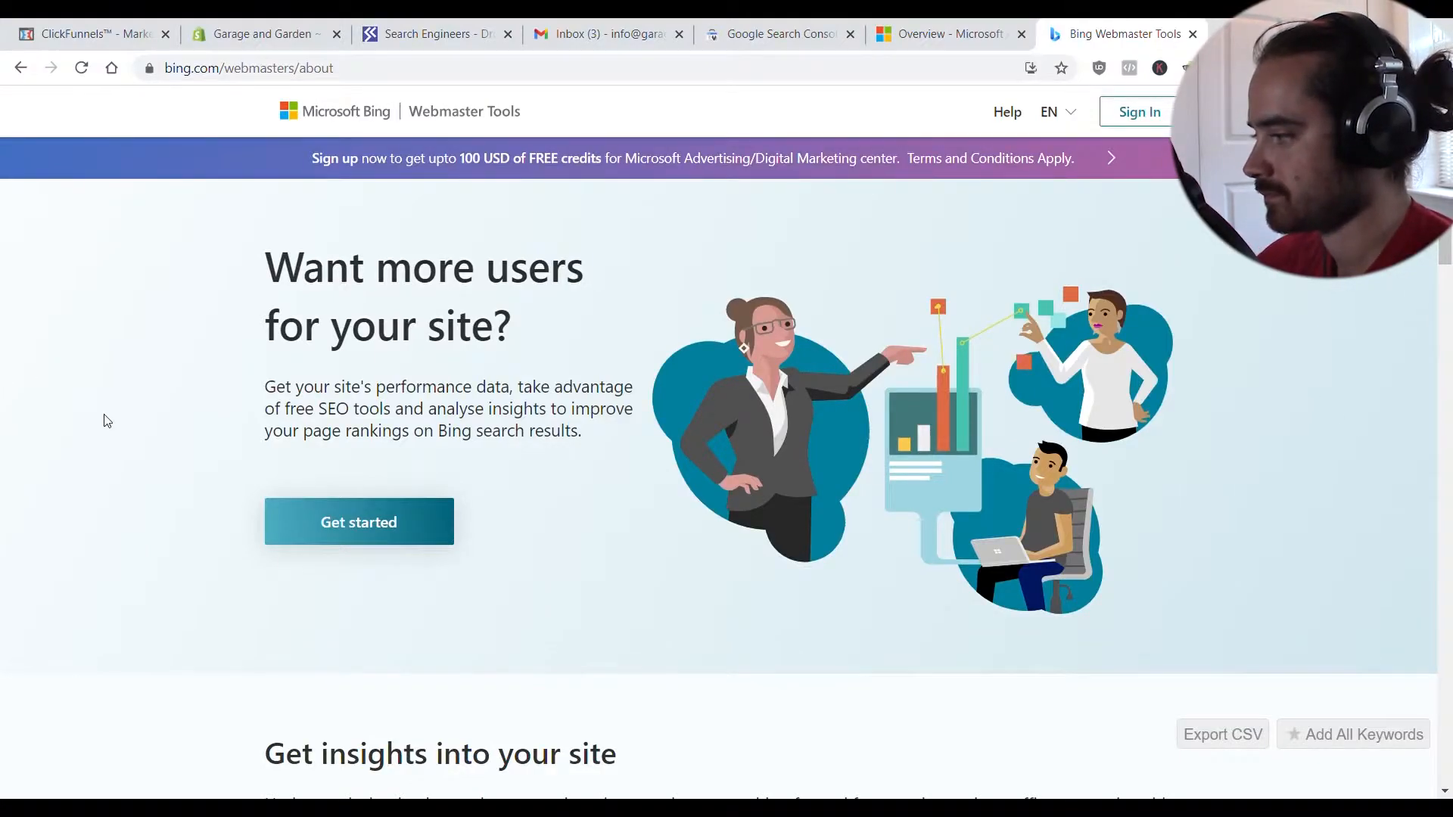
- Sign in to Bing Webmaster Tools with the store's Google account
click(405, 522)
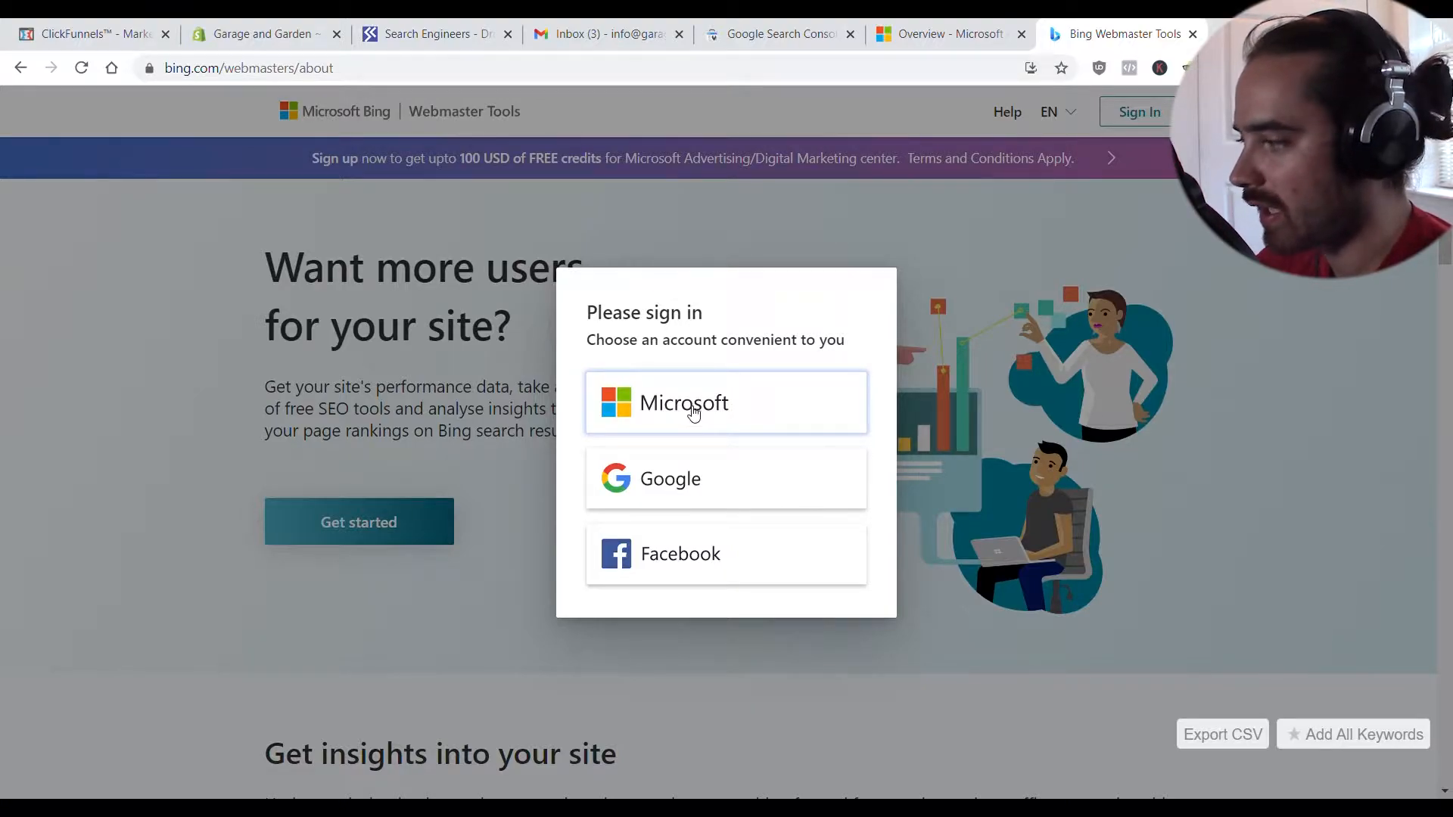
click(789, 491)
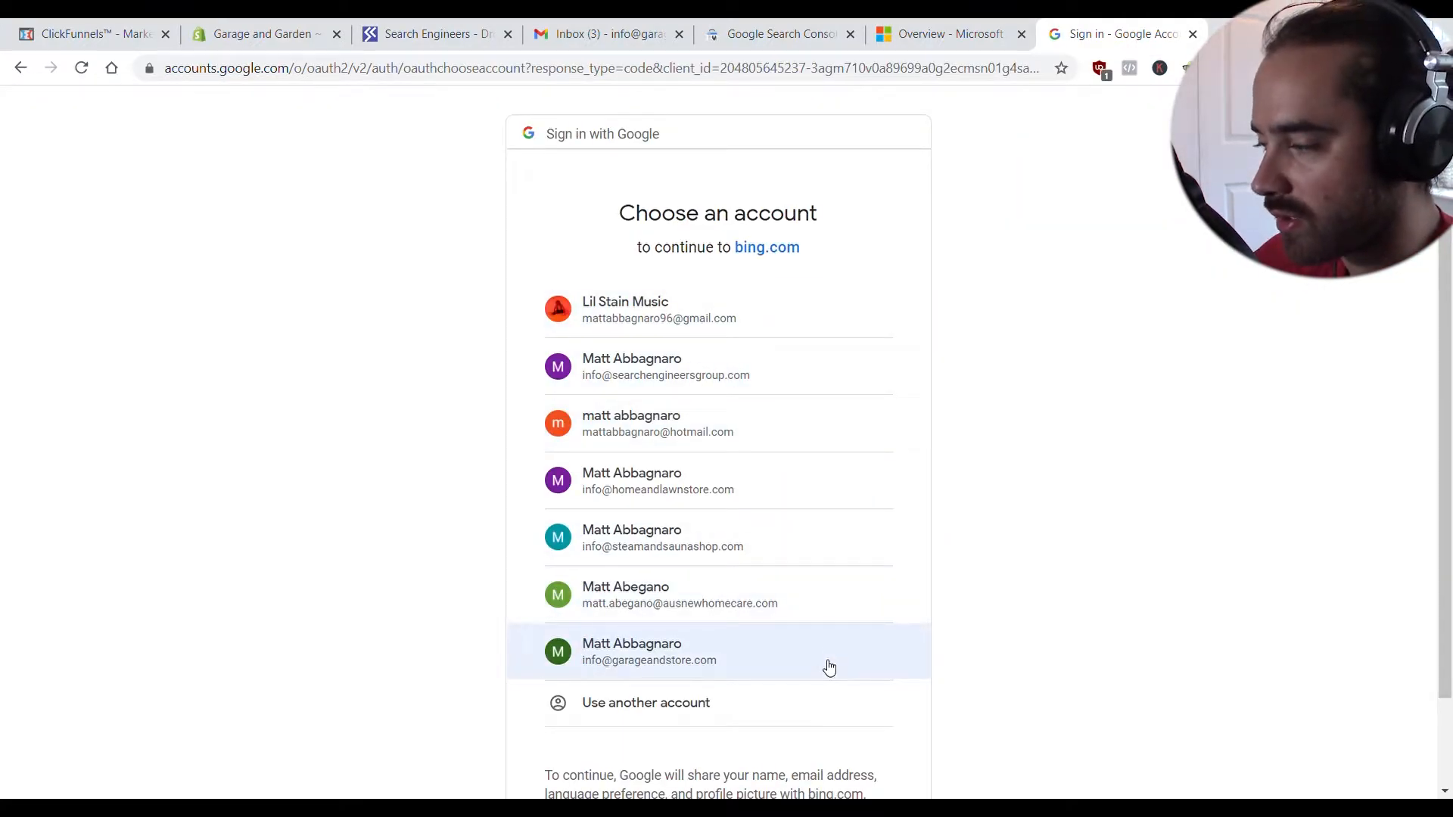
click(830, 668)
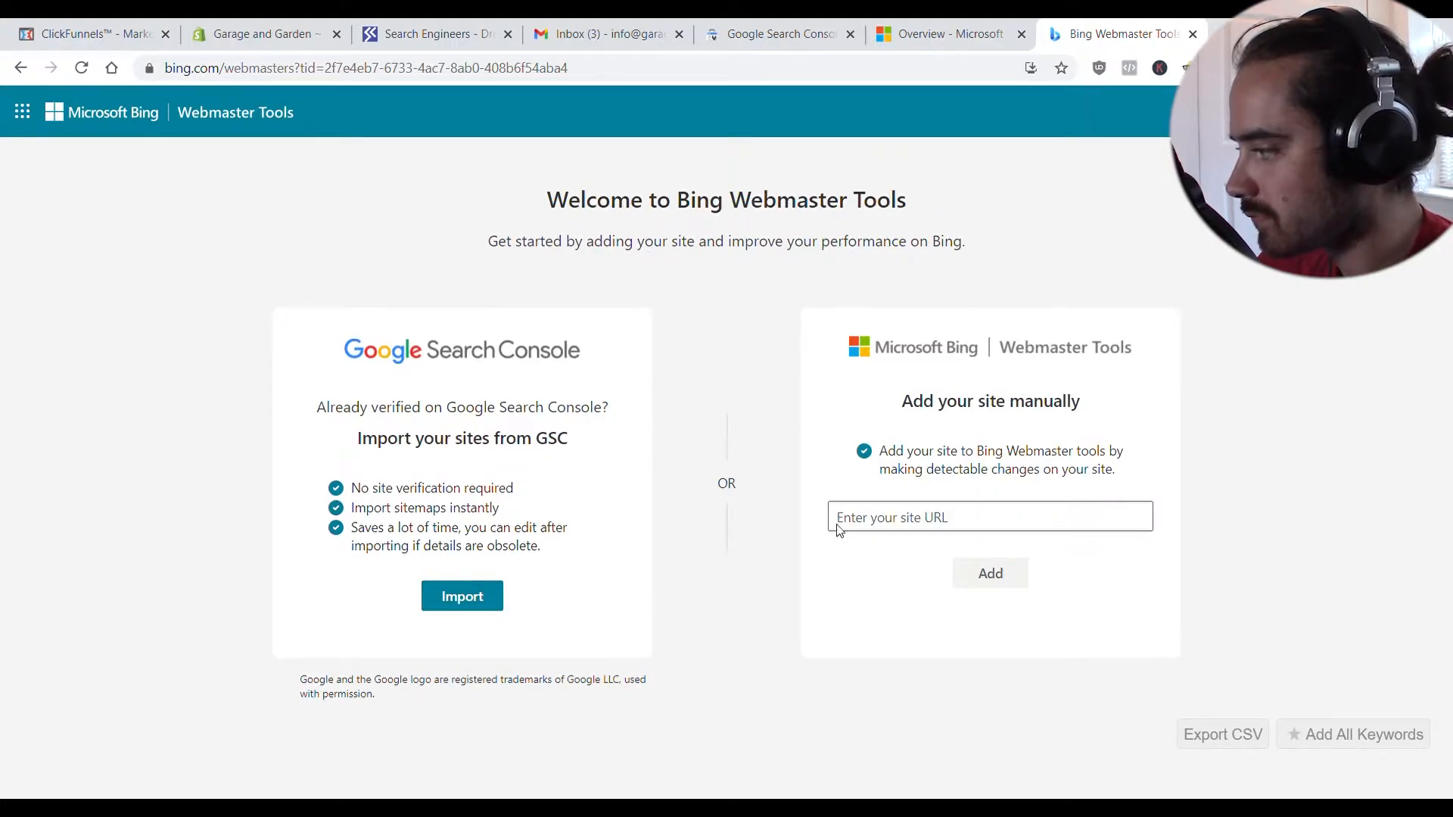
- Authorize Bing to import sites from Google Search Console using the store's Google account
click(483, 606)
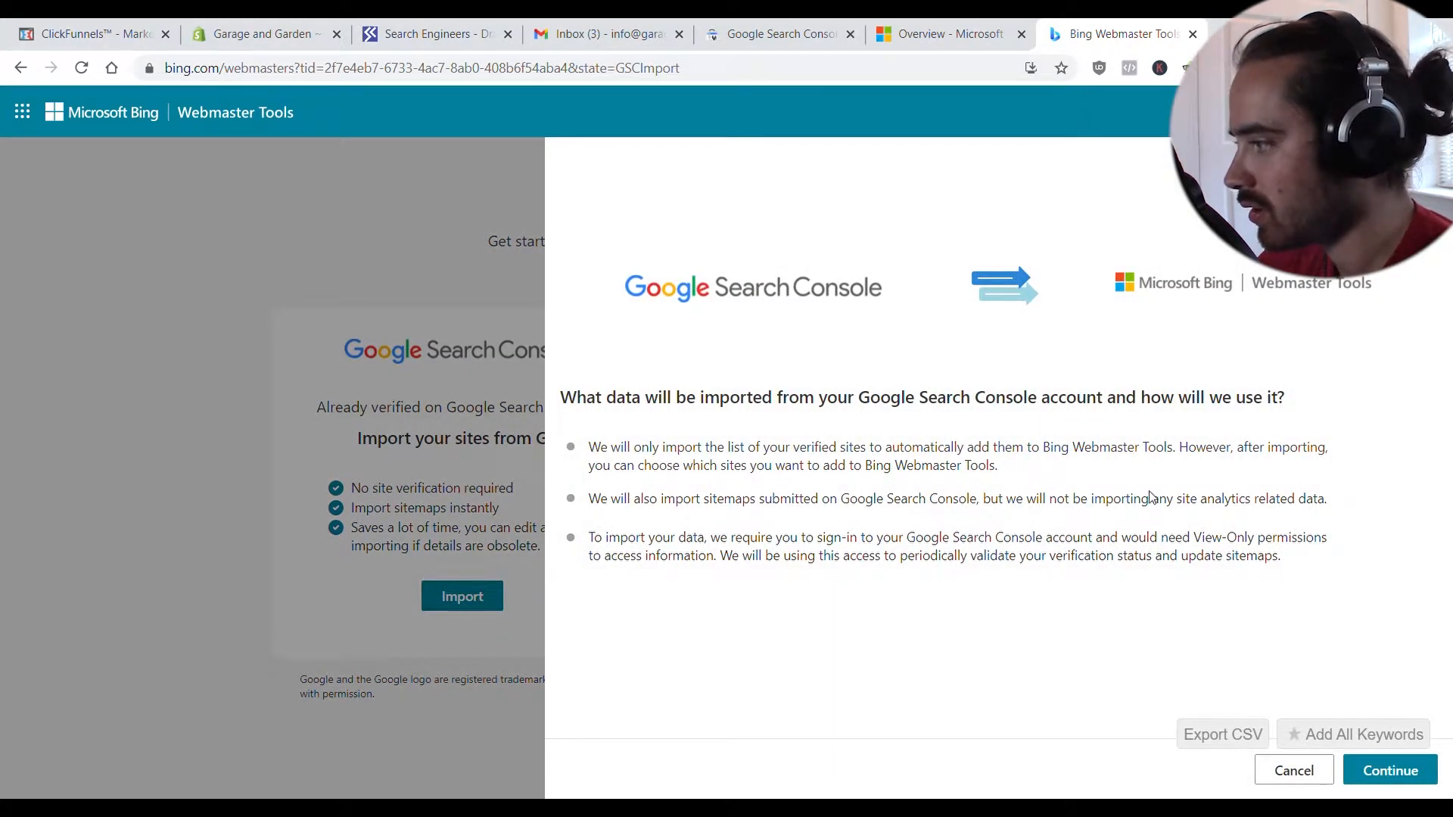
click(1390, 772)
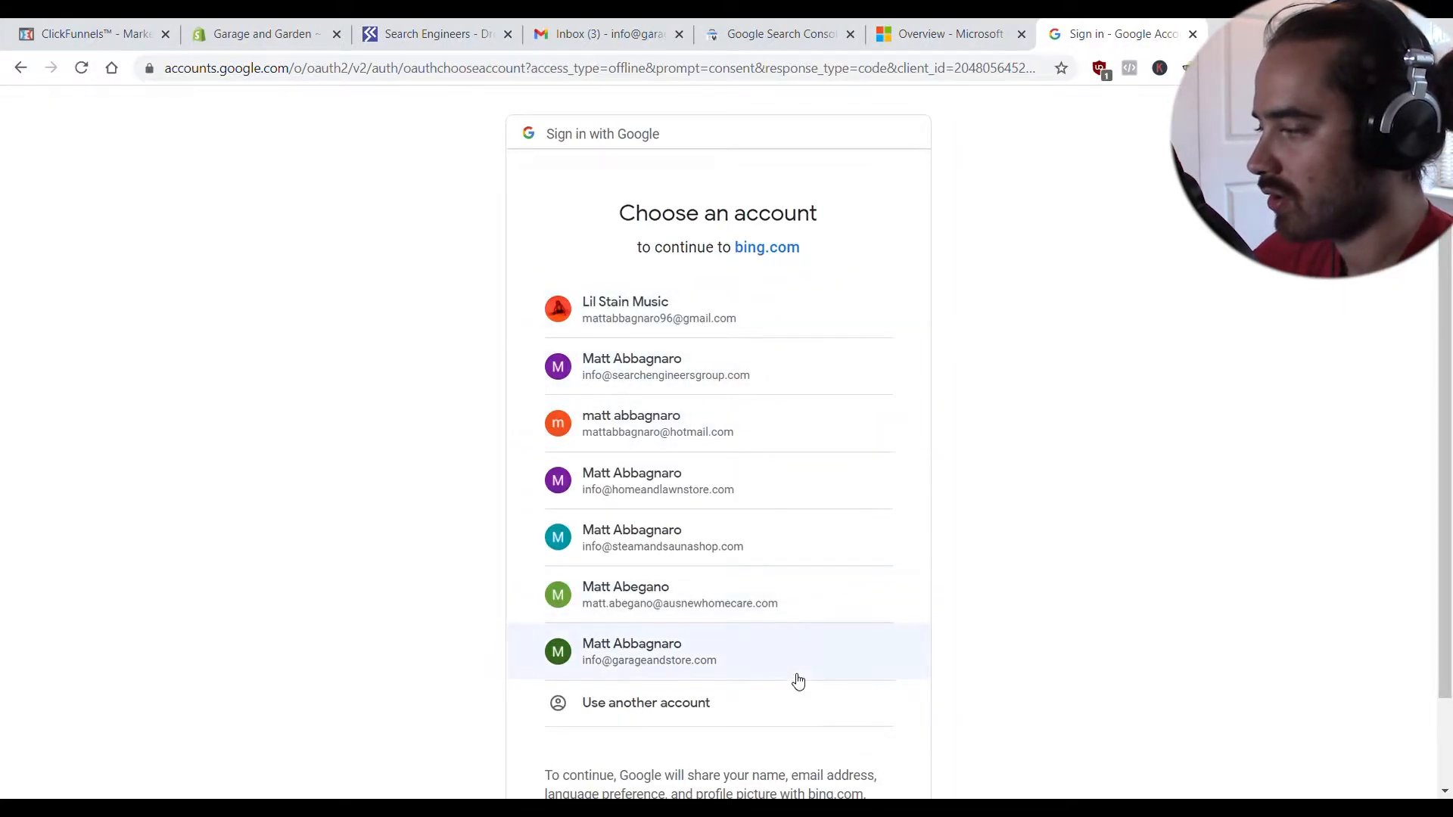
click(789, 308)
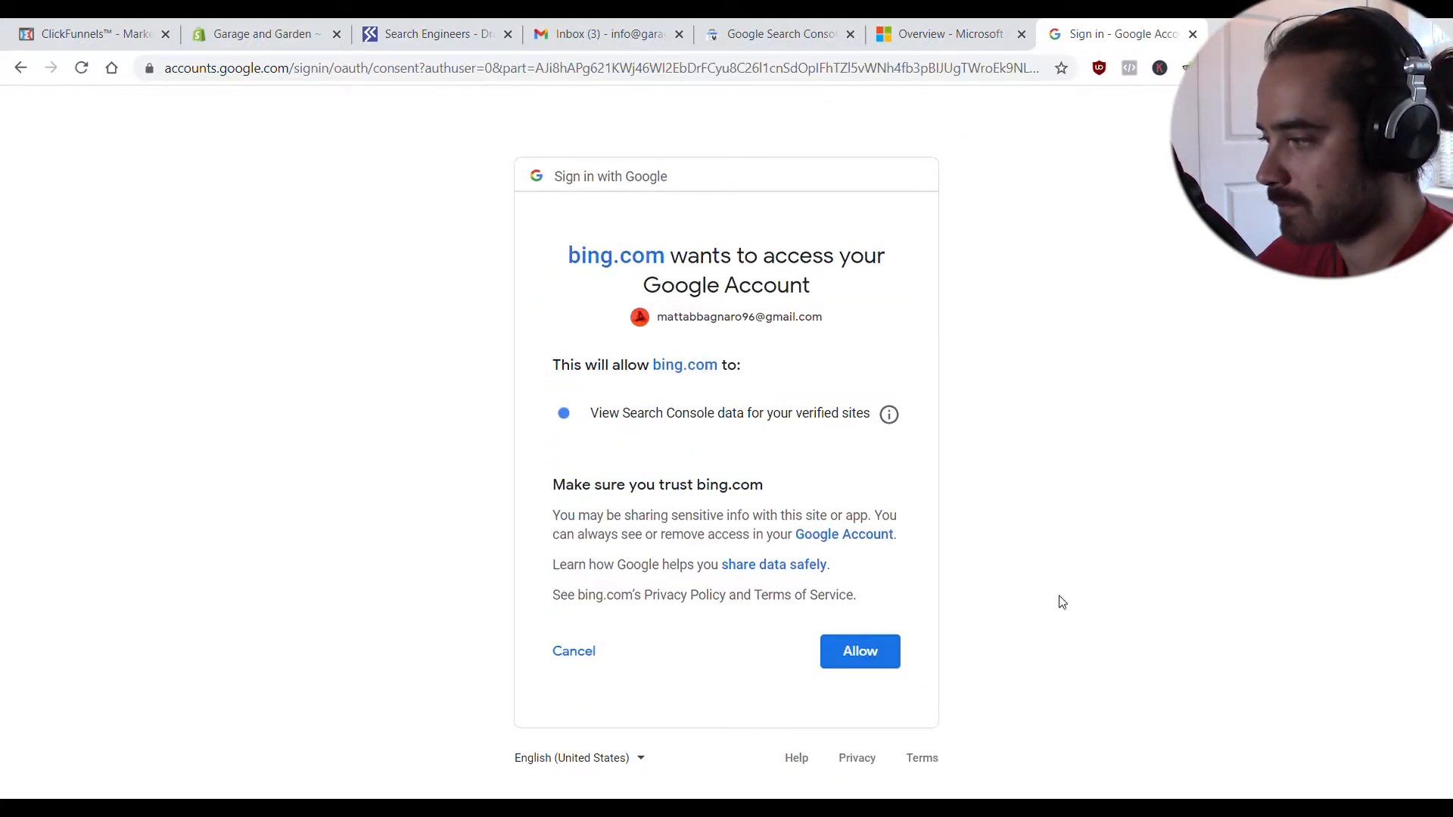
click(896, 651)
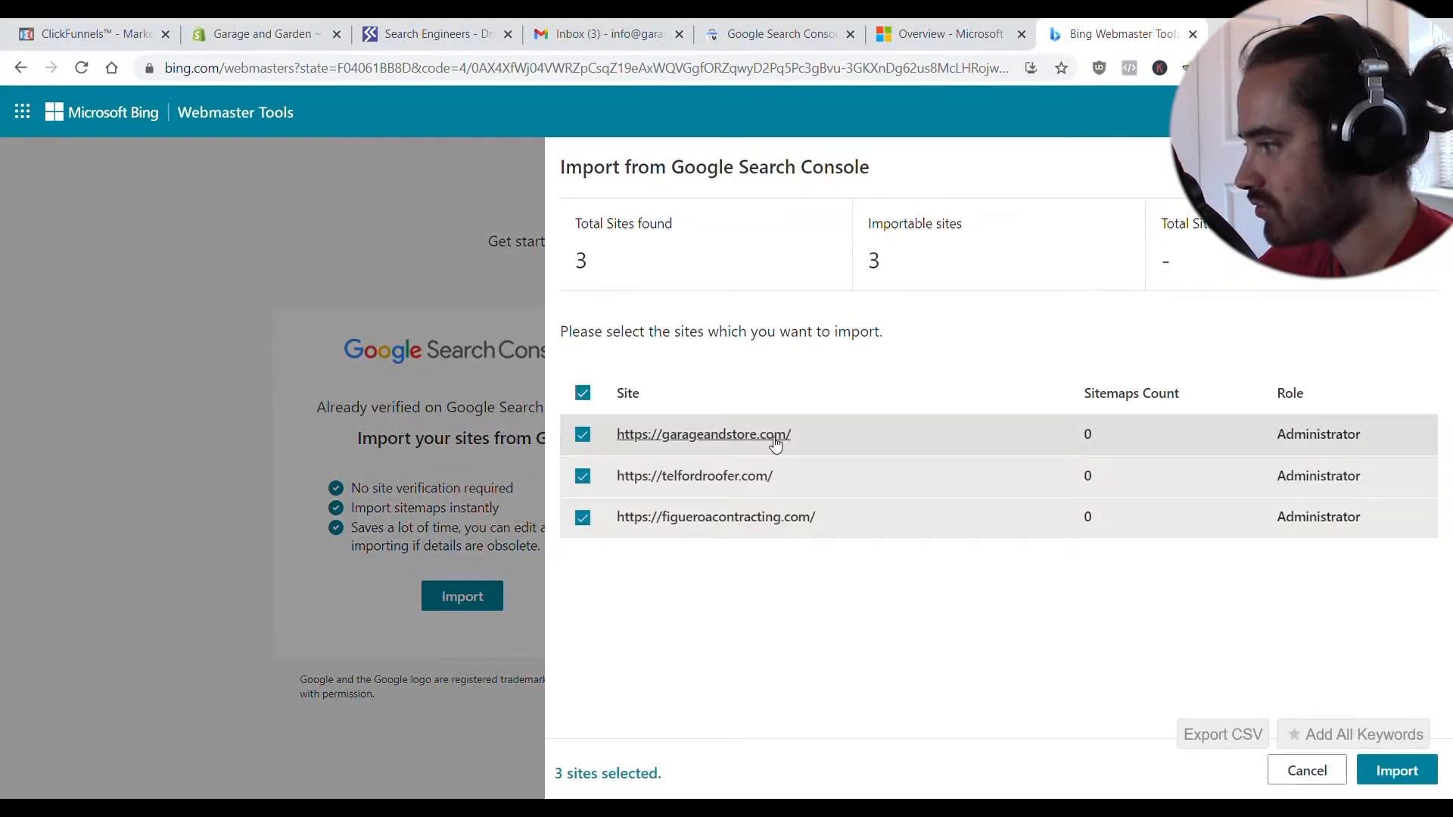
- Import only garageandstore.com, excluding telfordroofer.com and figueroacontracting.com, then sign out of Microsoft Advertising
click(752, 436)
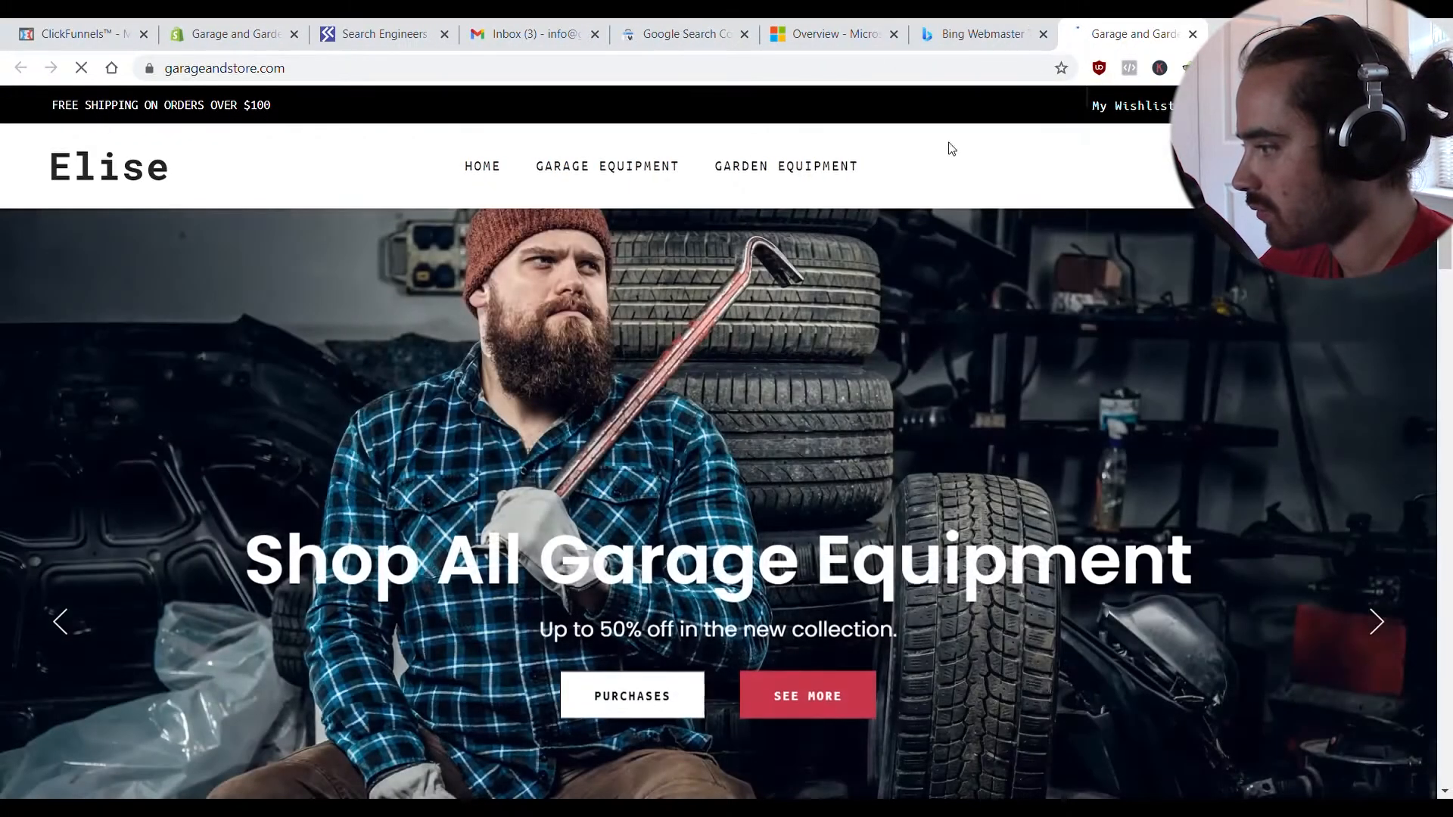
click(1192, 34)
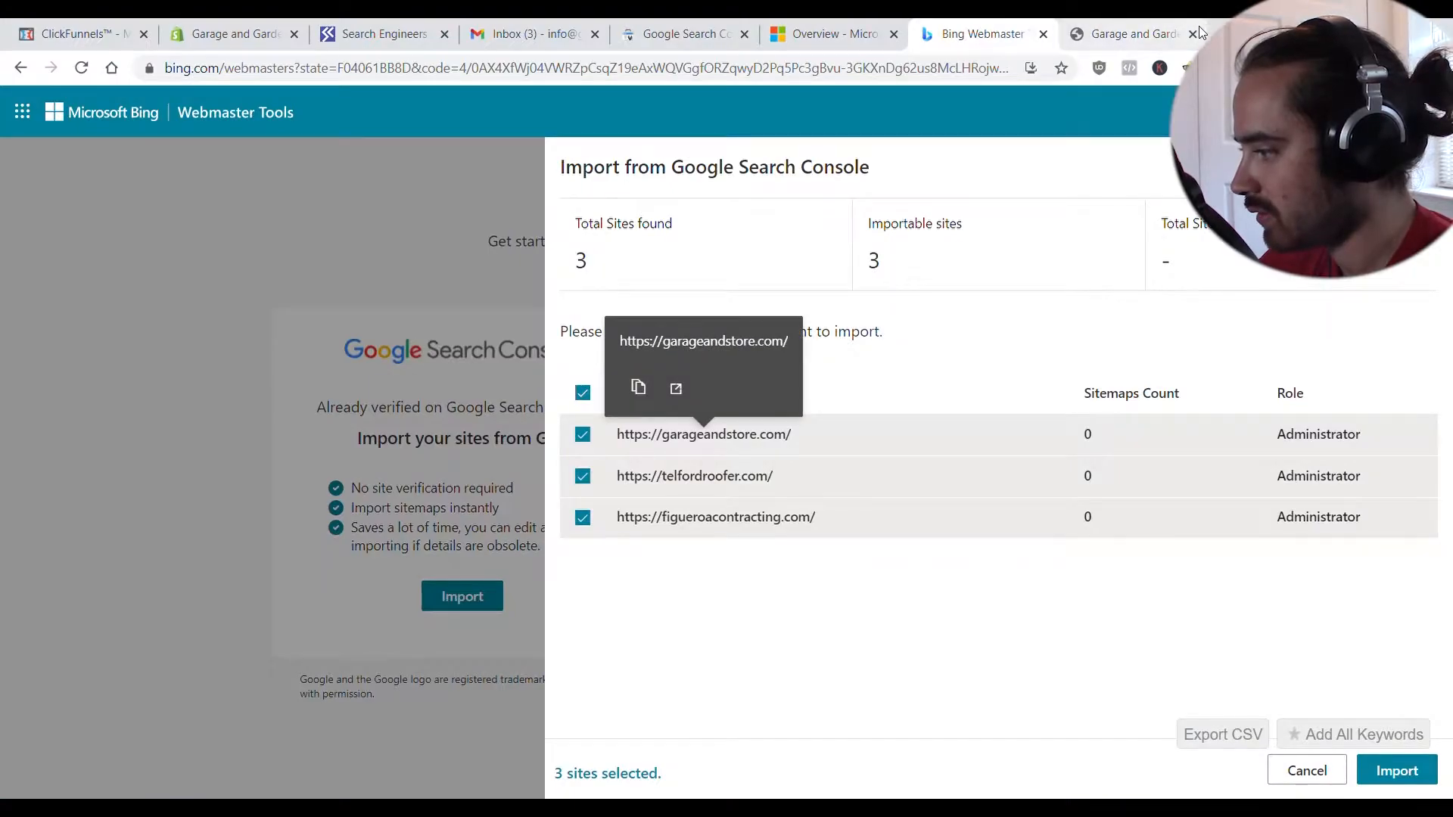
click(583, 480)
click(583, 517)
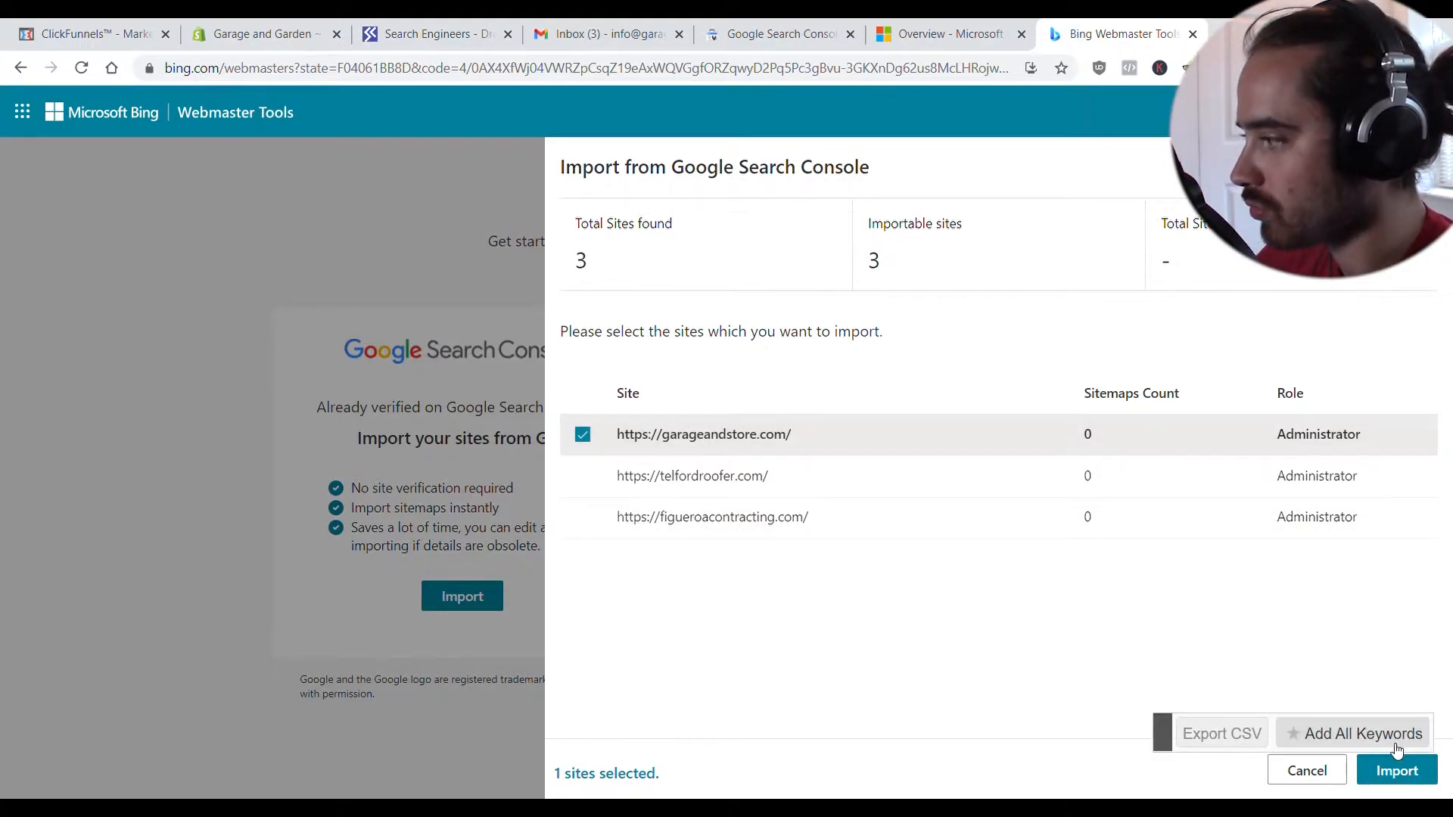
click(1404, 776)
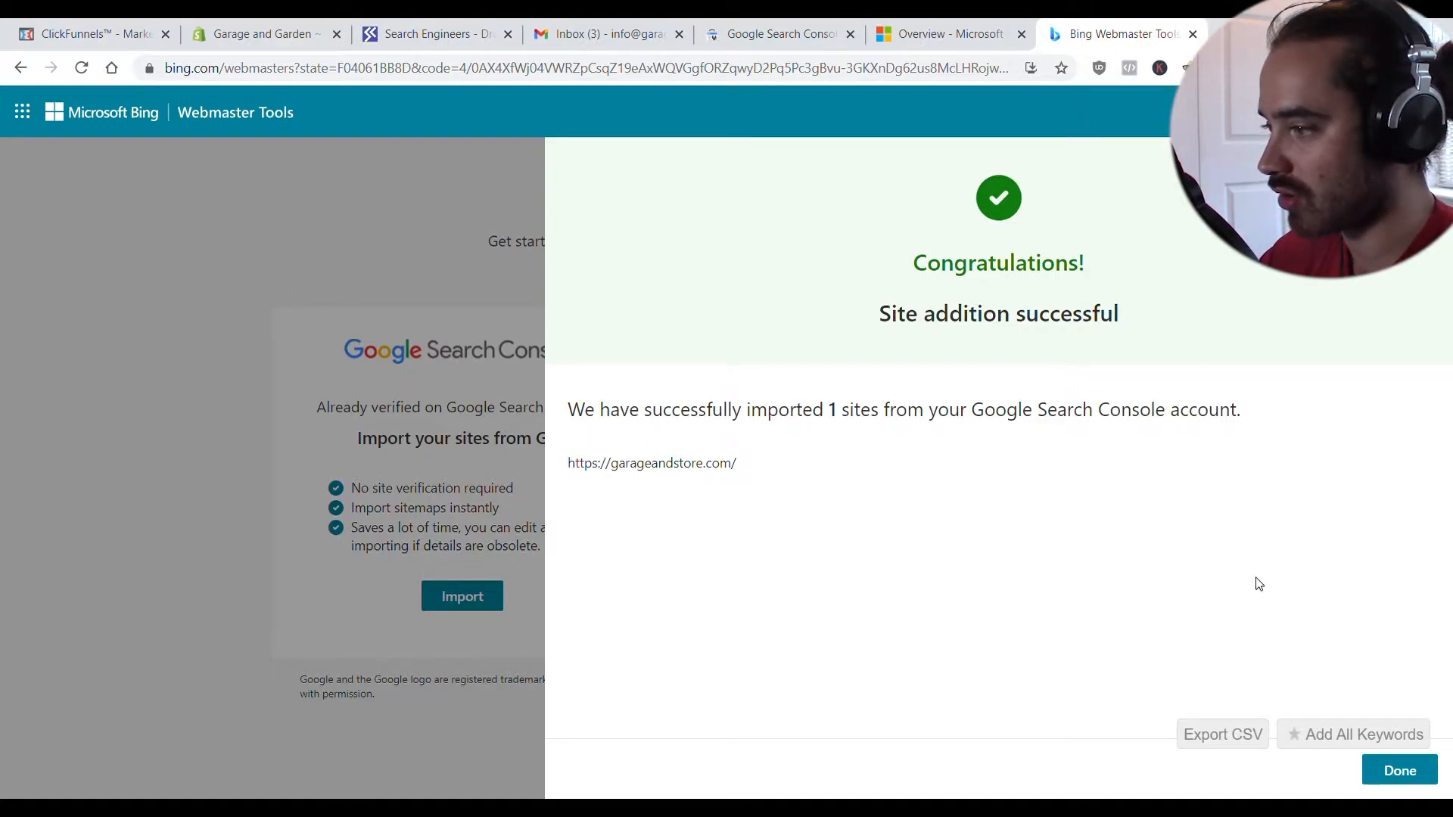
click(1386, 773)
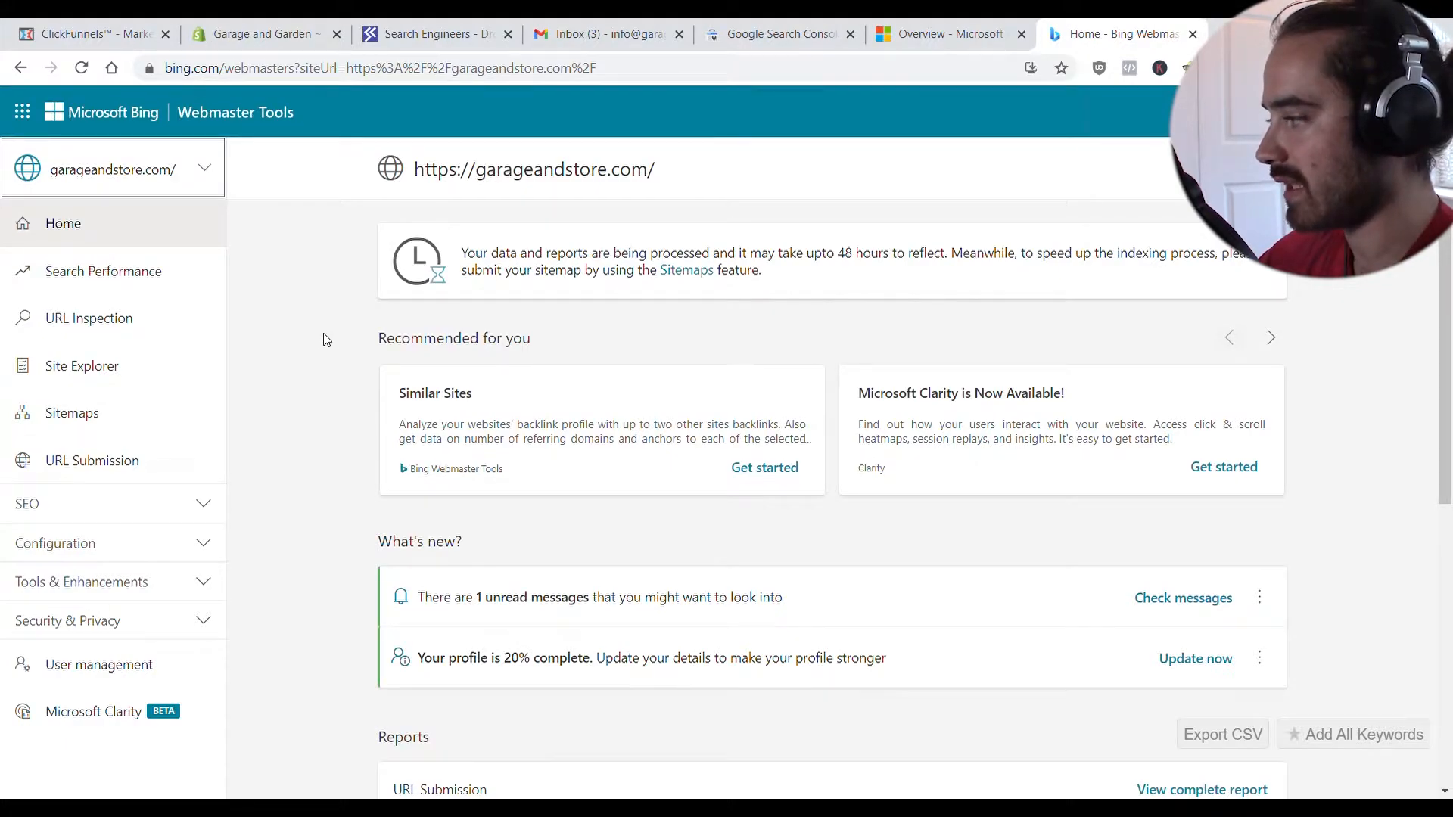
click(951, 31)
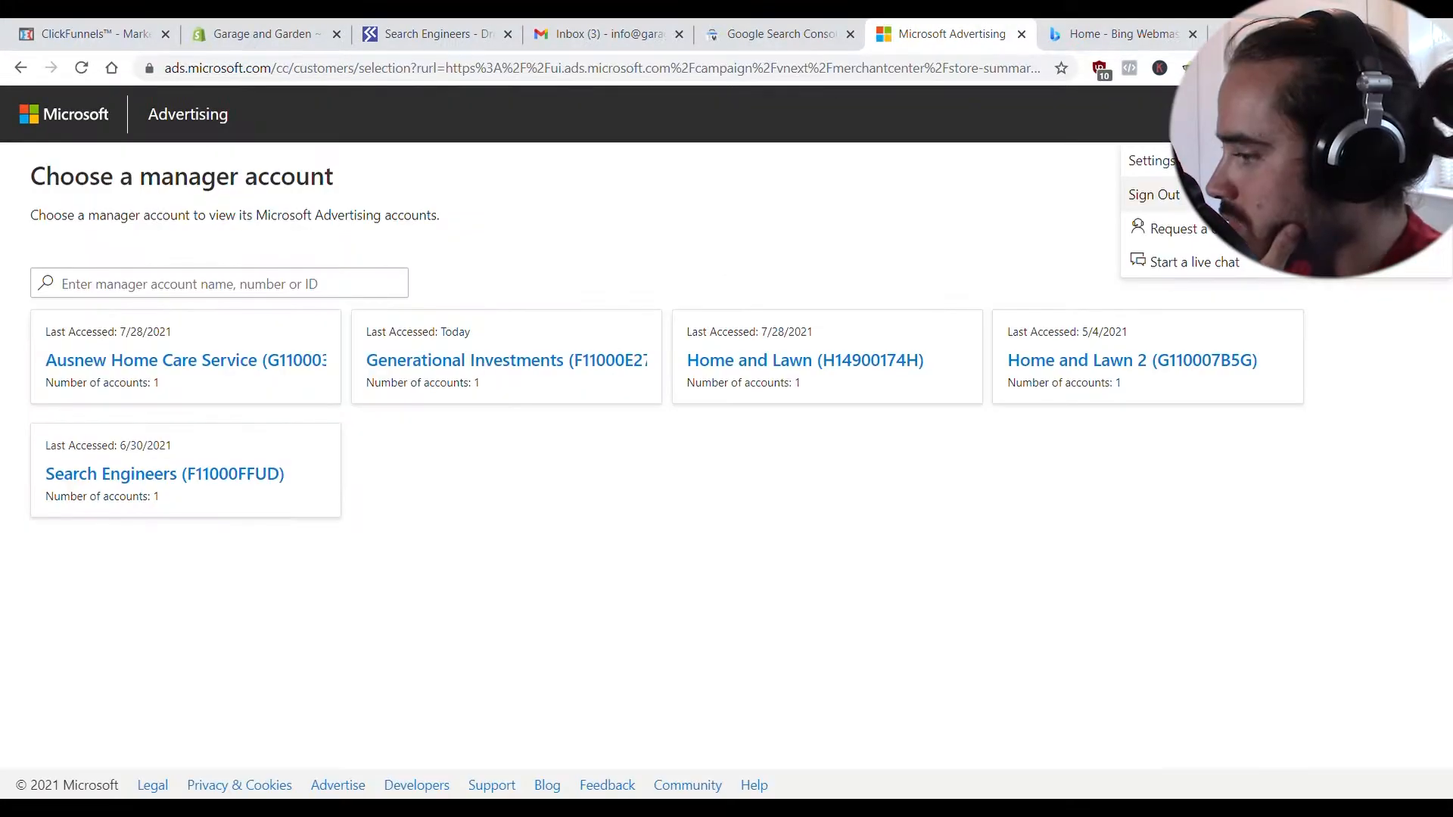
click(1152, 195)
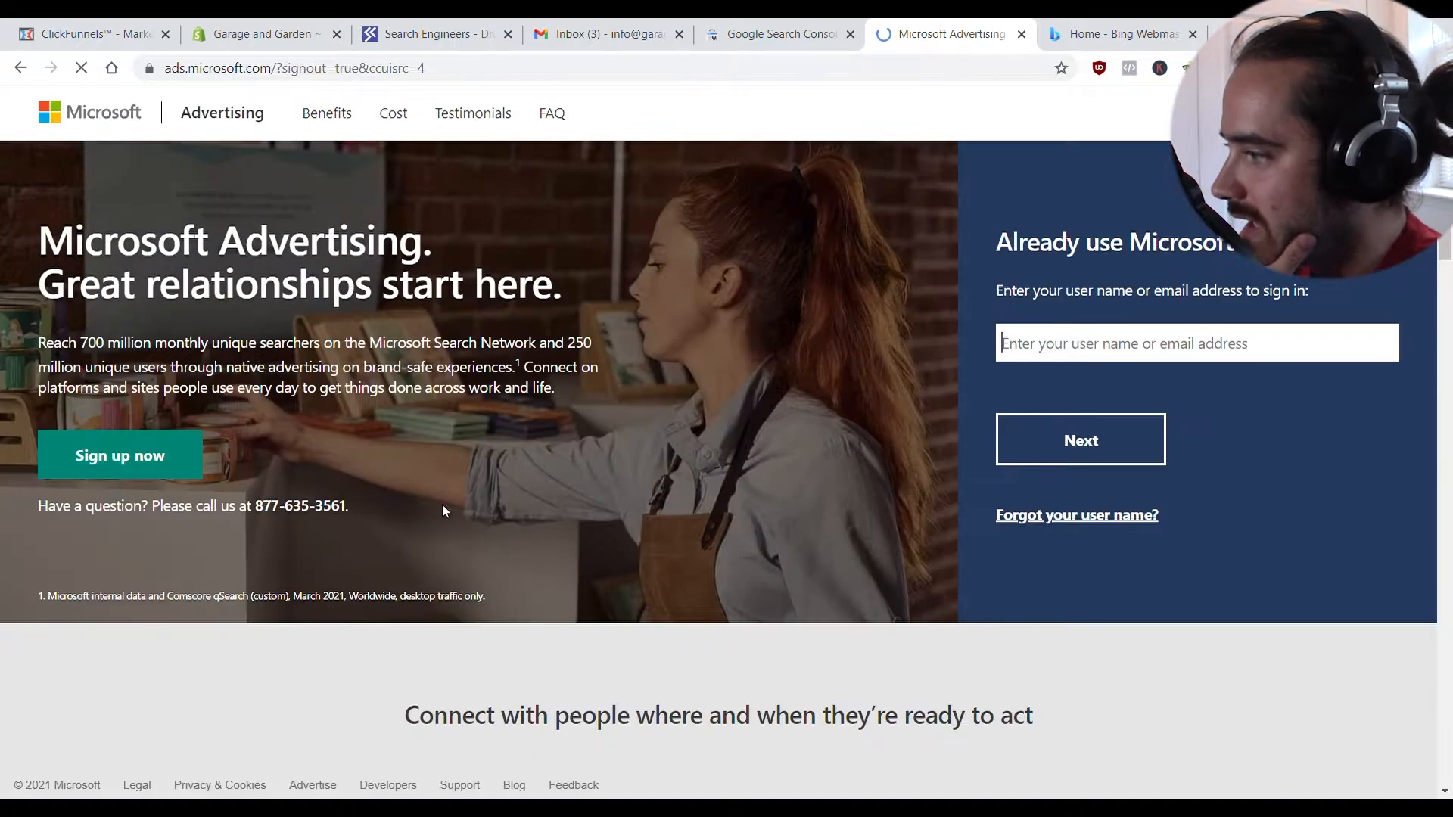
- Sign in to Microsoft Advertising with the account credentials, stay signed in, and verify the security code
click(149, 456)
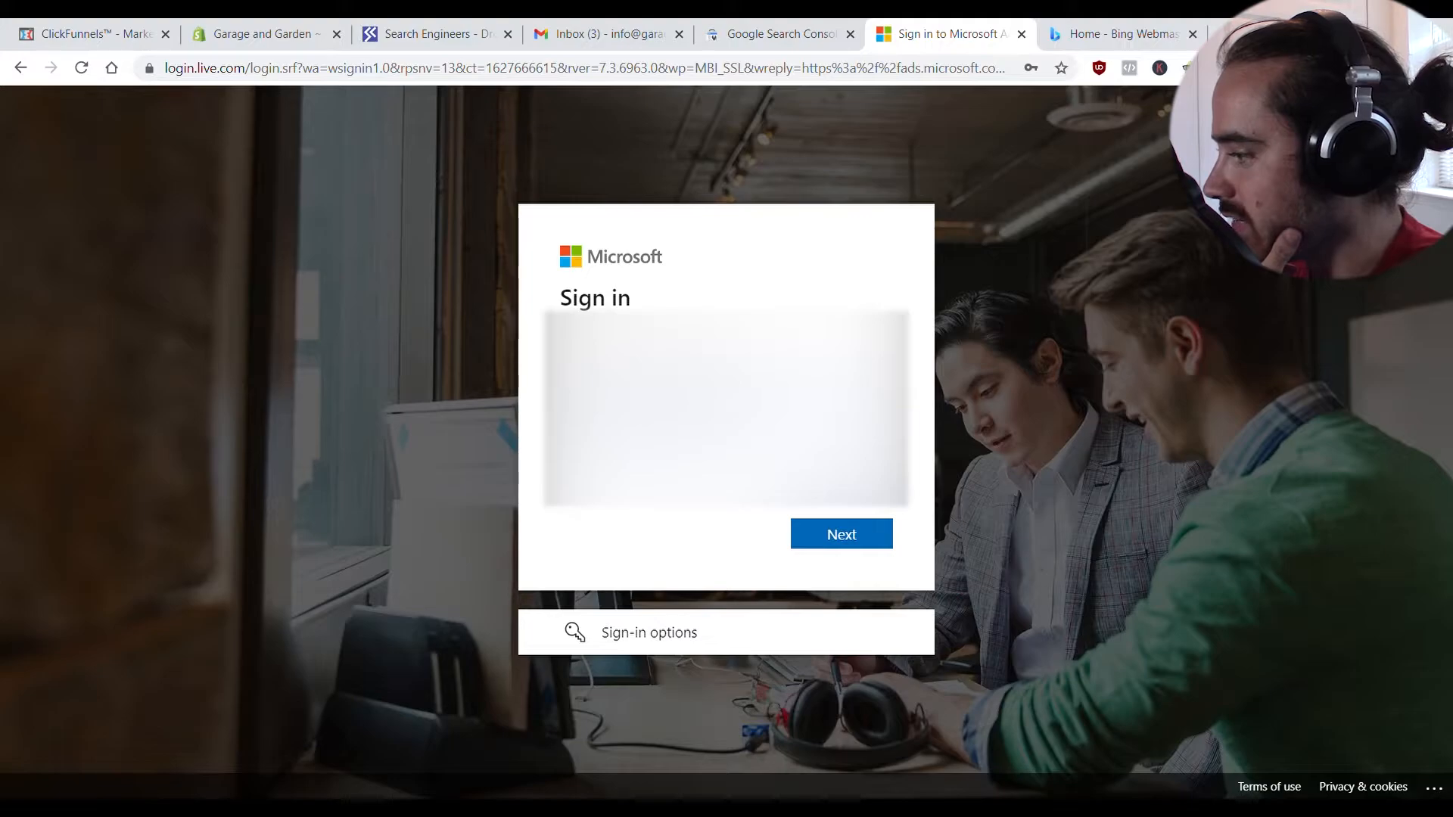
click(865, 545)
click(849, 574)
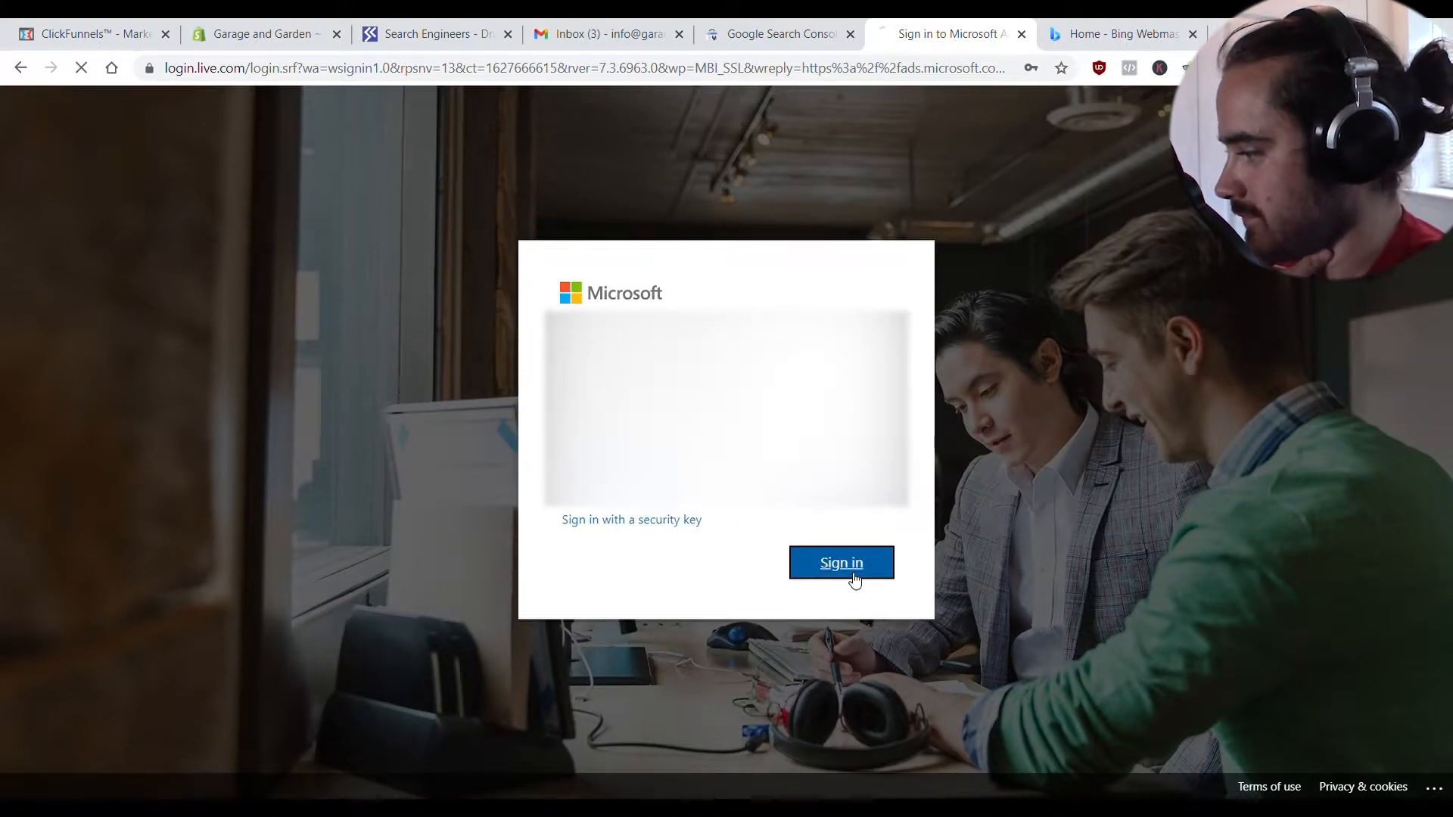
click(868, 541)
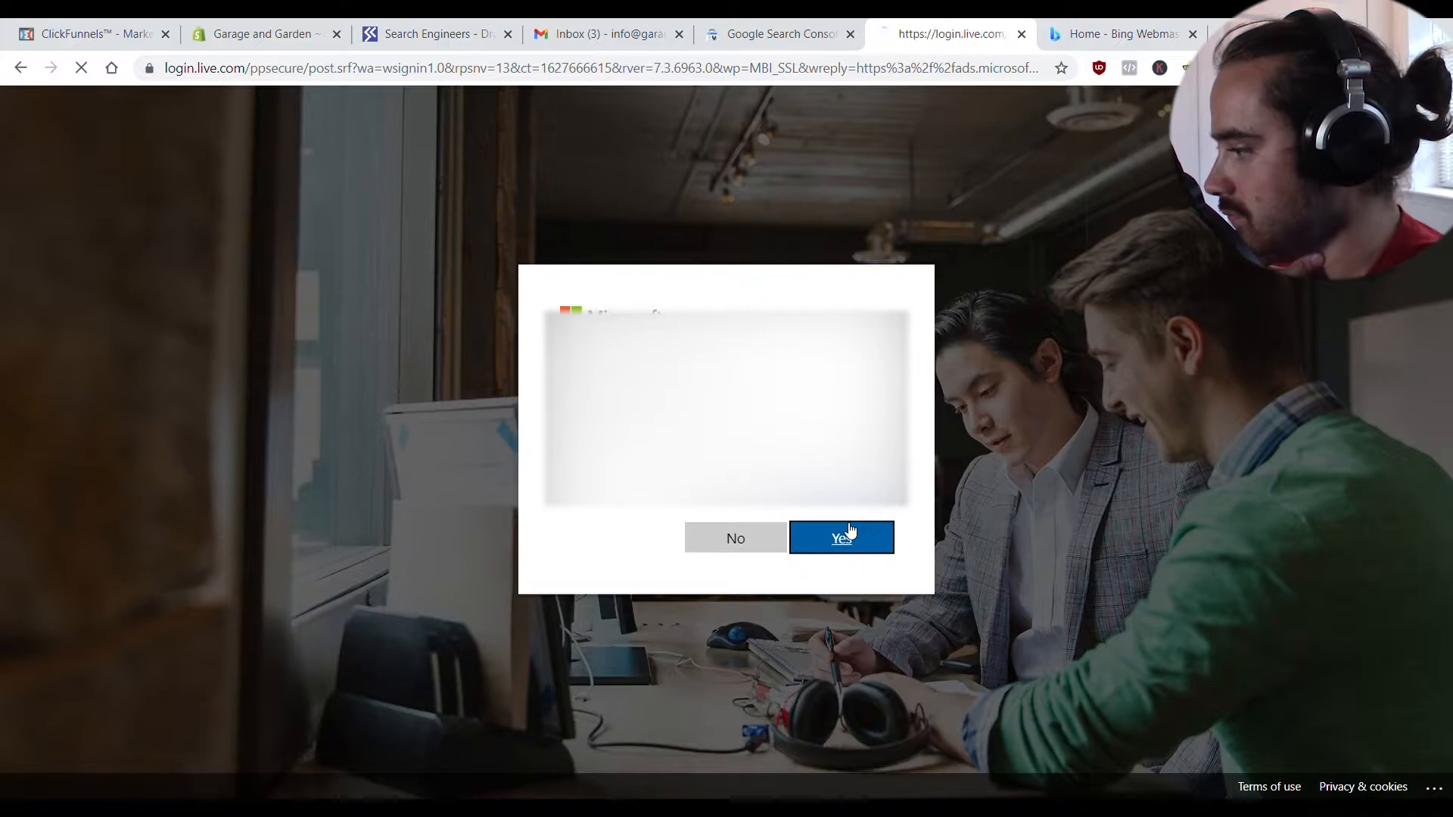
key(Return)
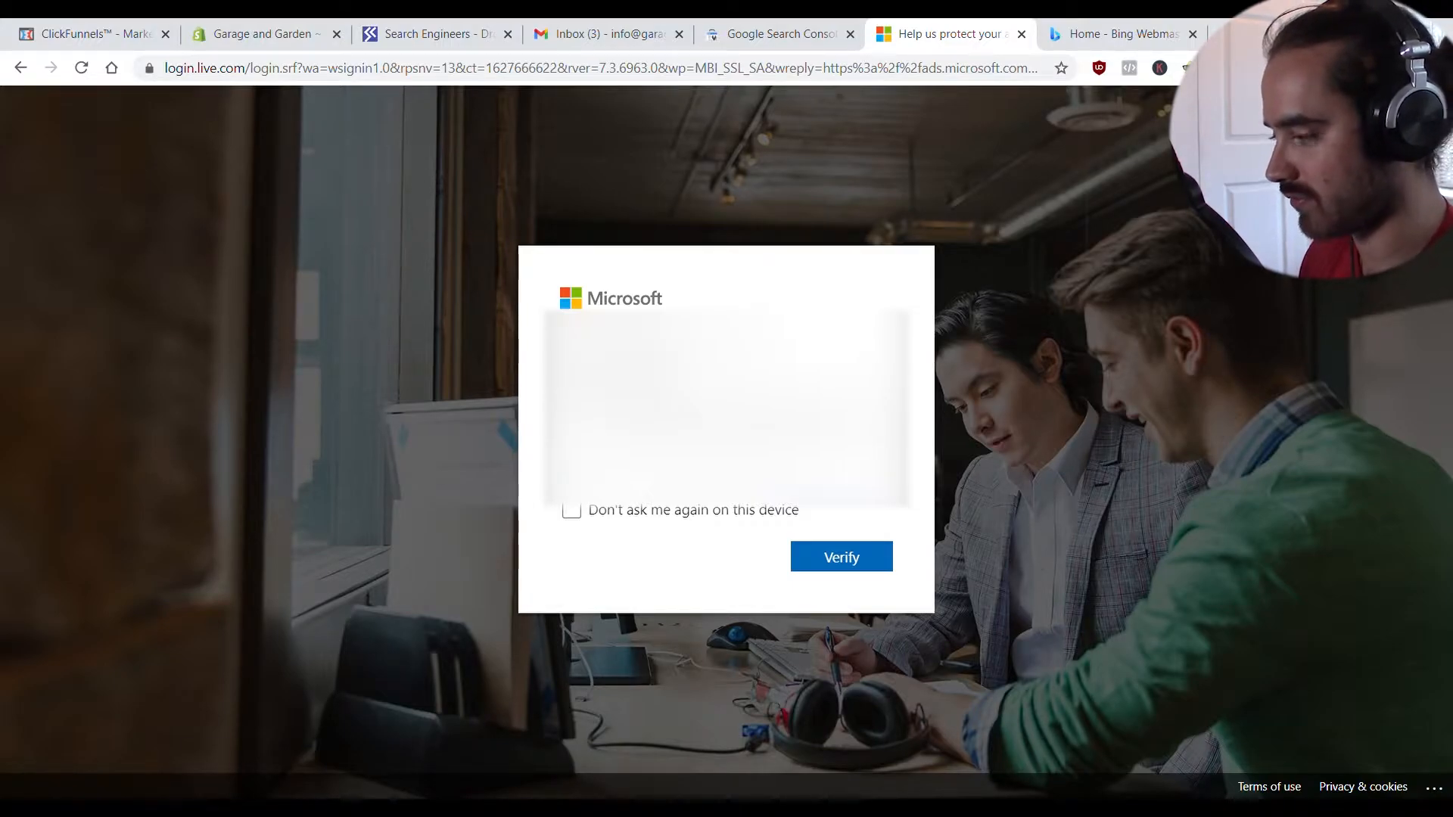
click(833, 548)
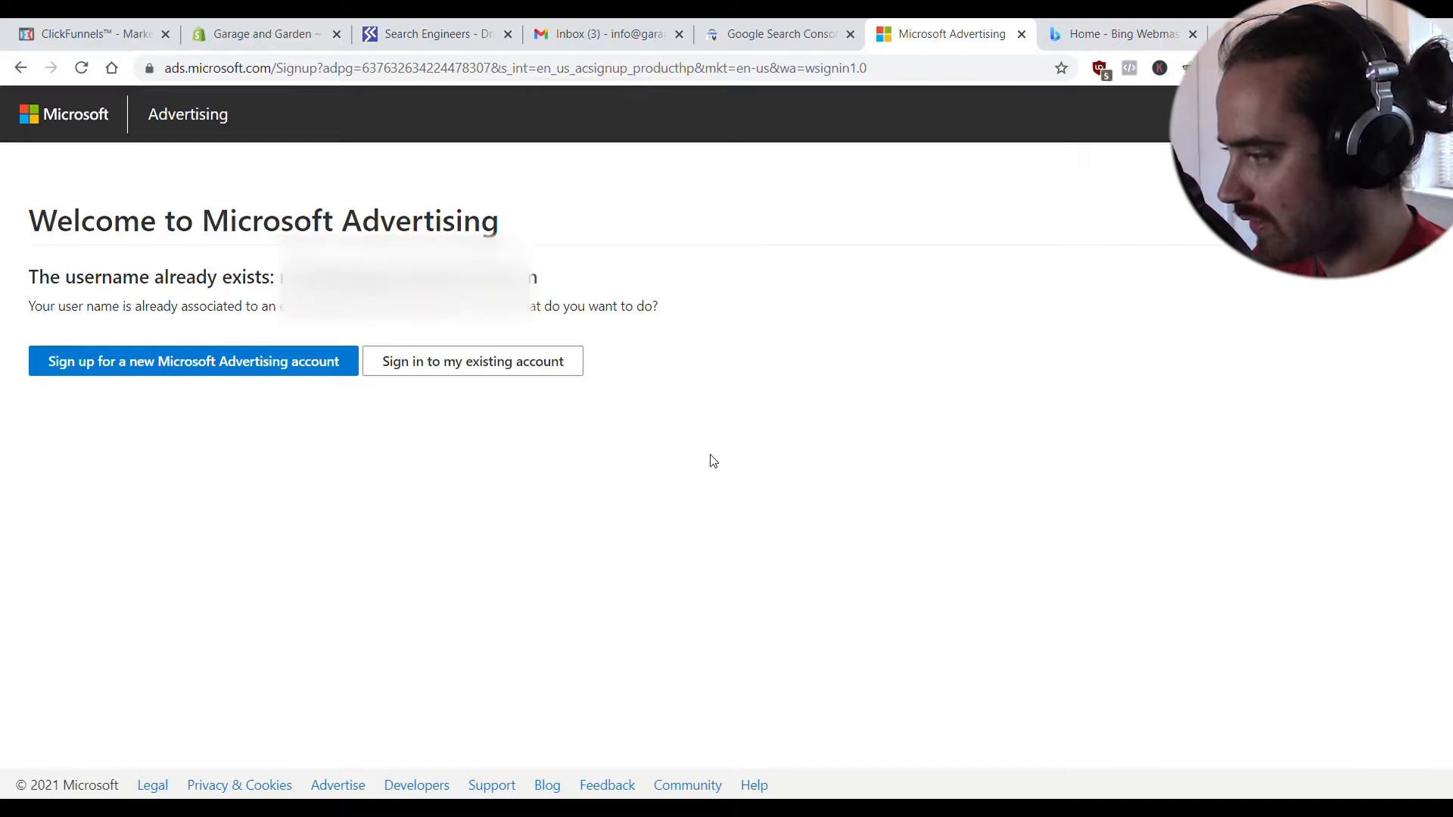
click(277, 364)
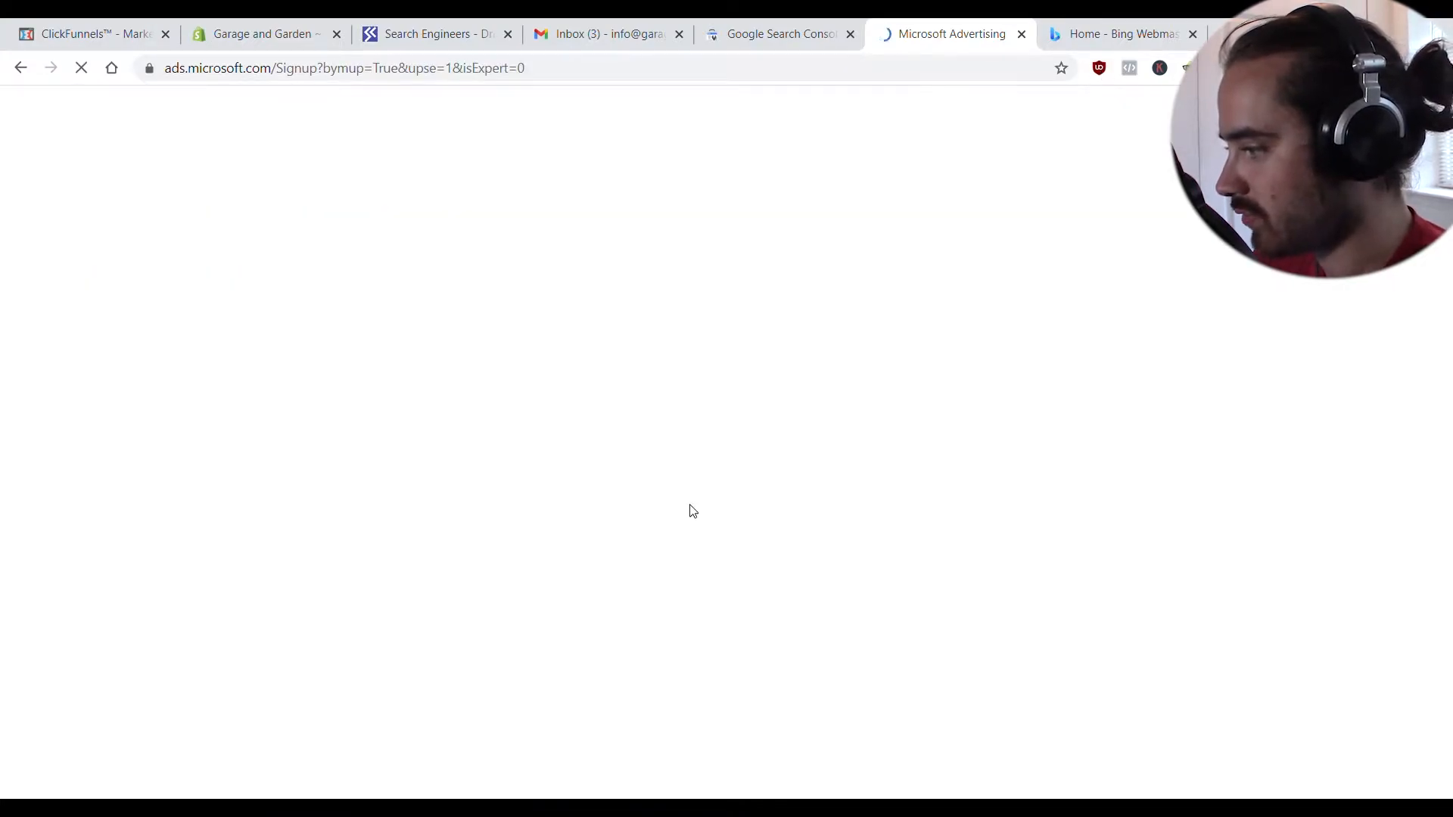
scroll(464, 522, down, 2)
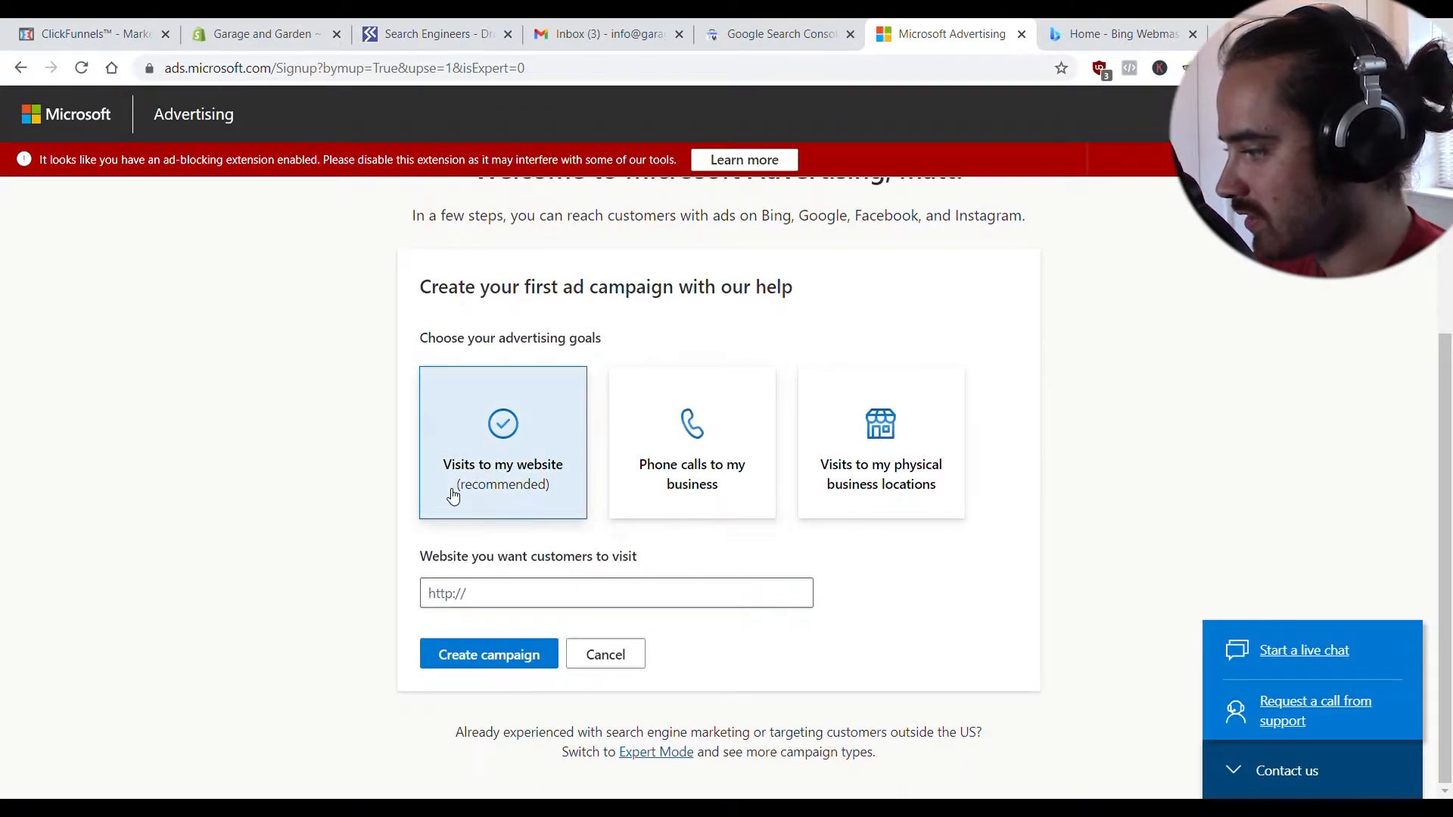
click(522, 597)
text(https://garageandstore.com)
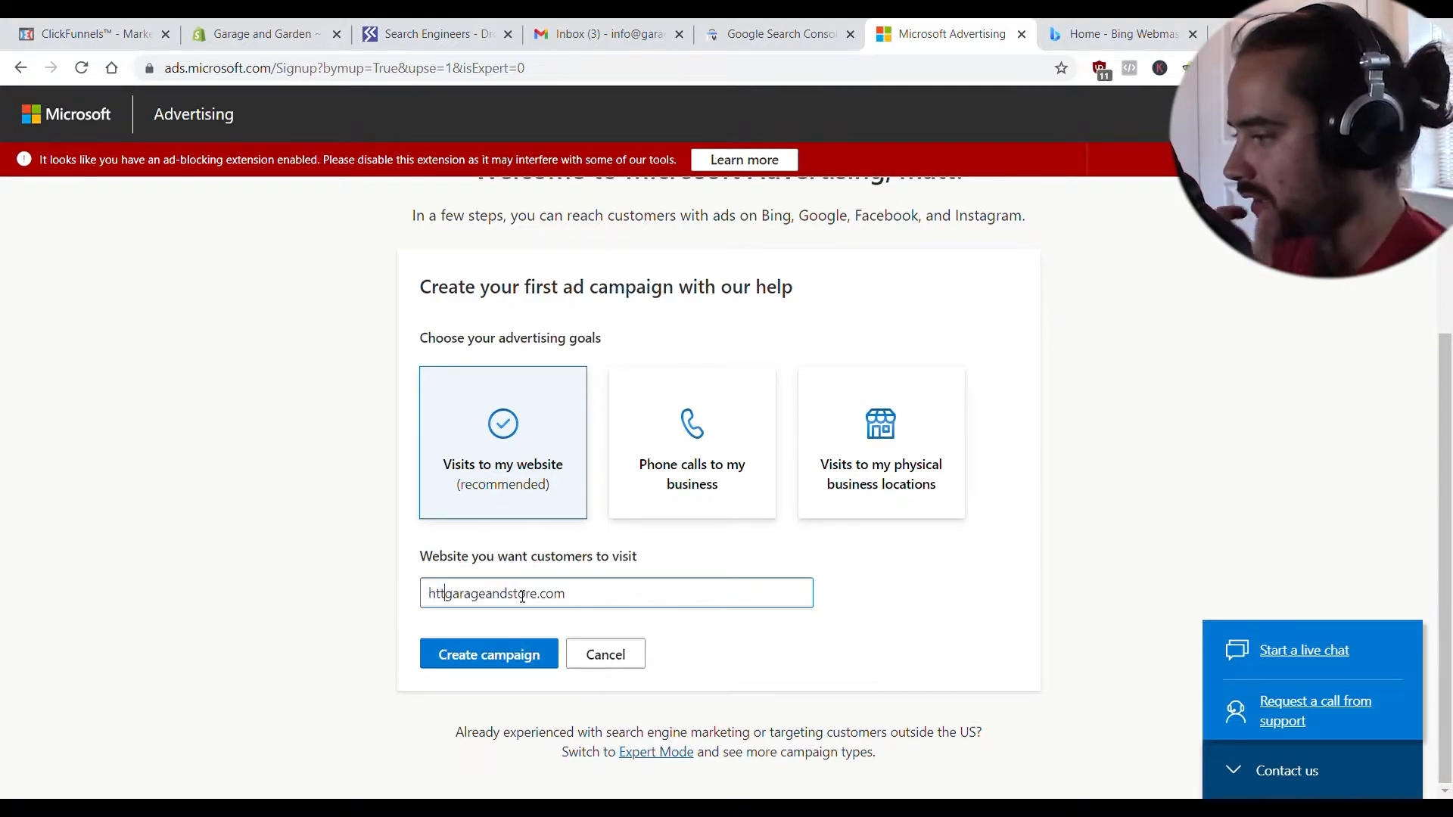
text(www.)
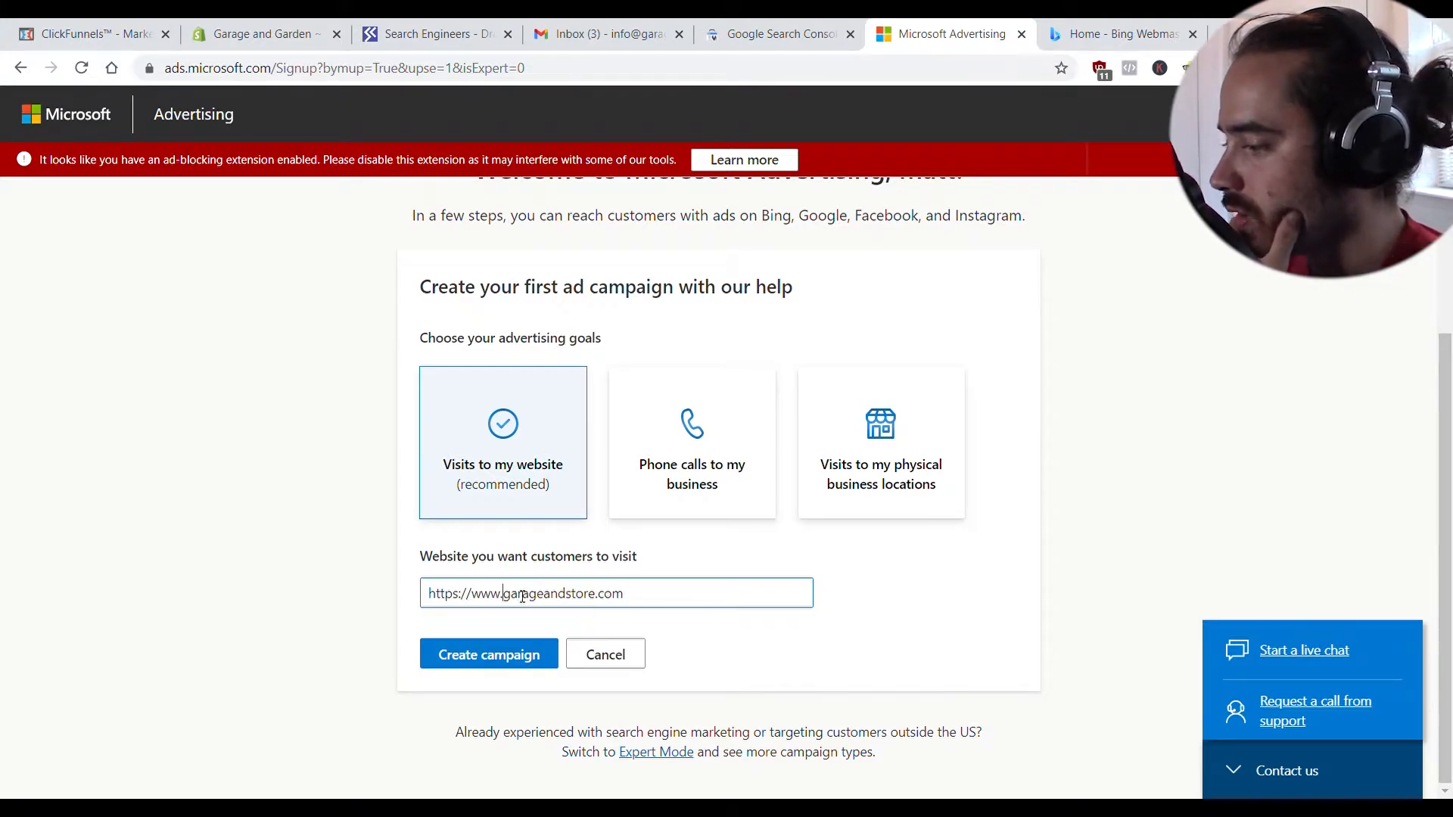
mouse_move(672, 594)
mouse_down()
mouse_move(379, 604)
mouse_move(503, 611)
mouse_move(645, 587)
mouse_up()
click(436, 600)
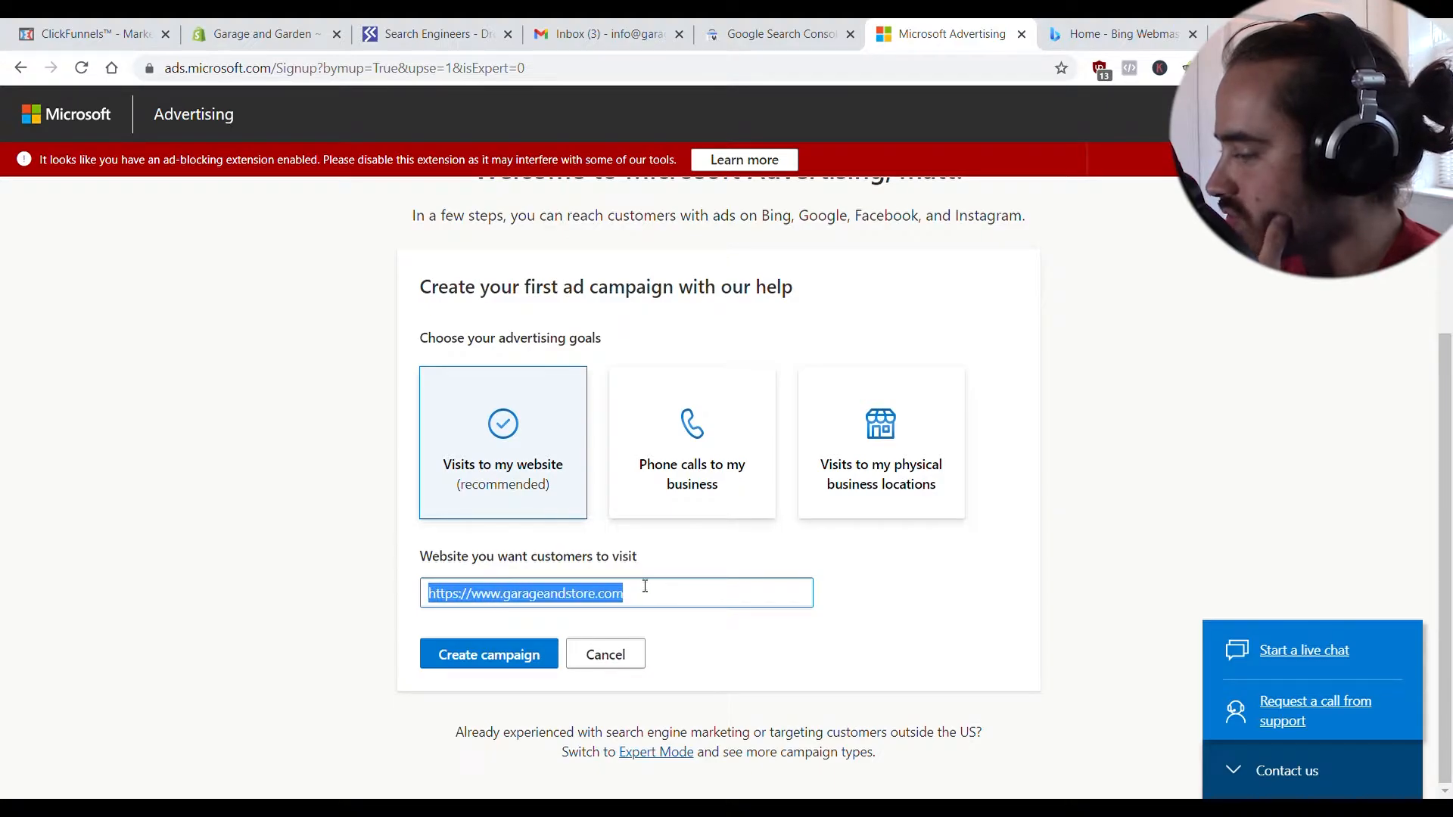
click(657, 608)
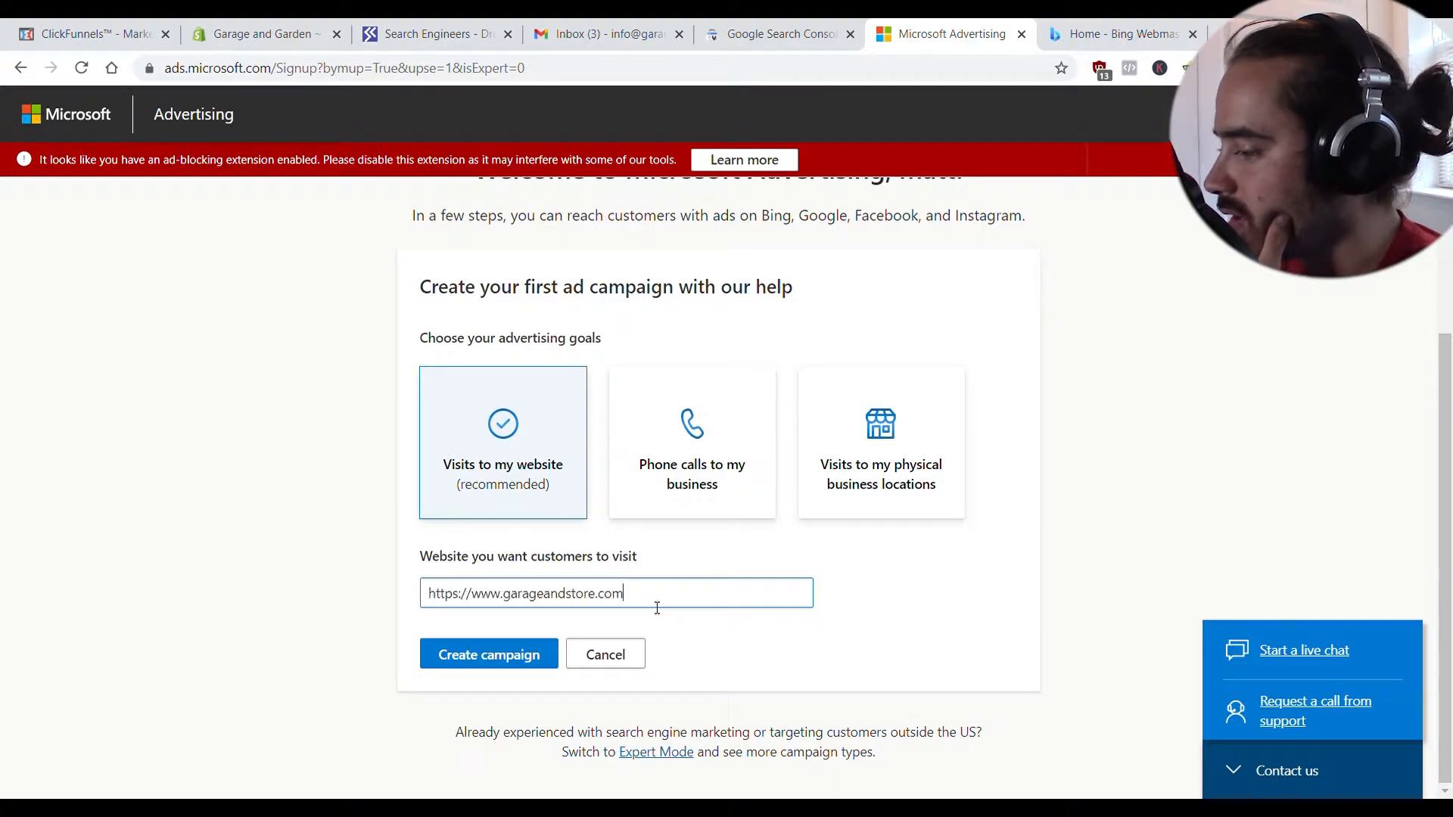
click(528, 666)
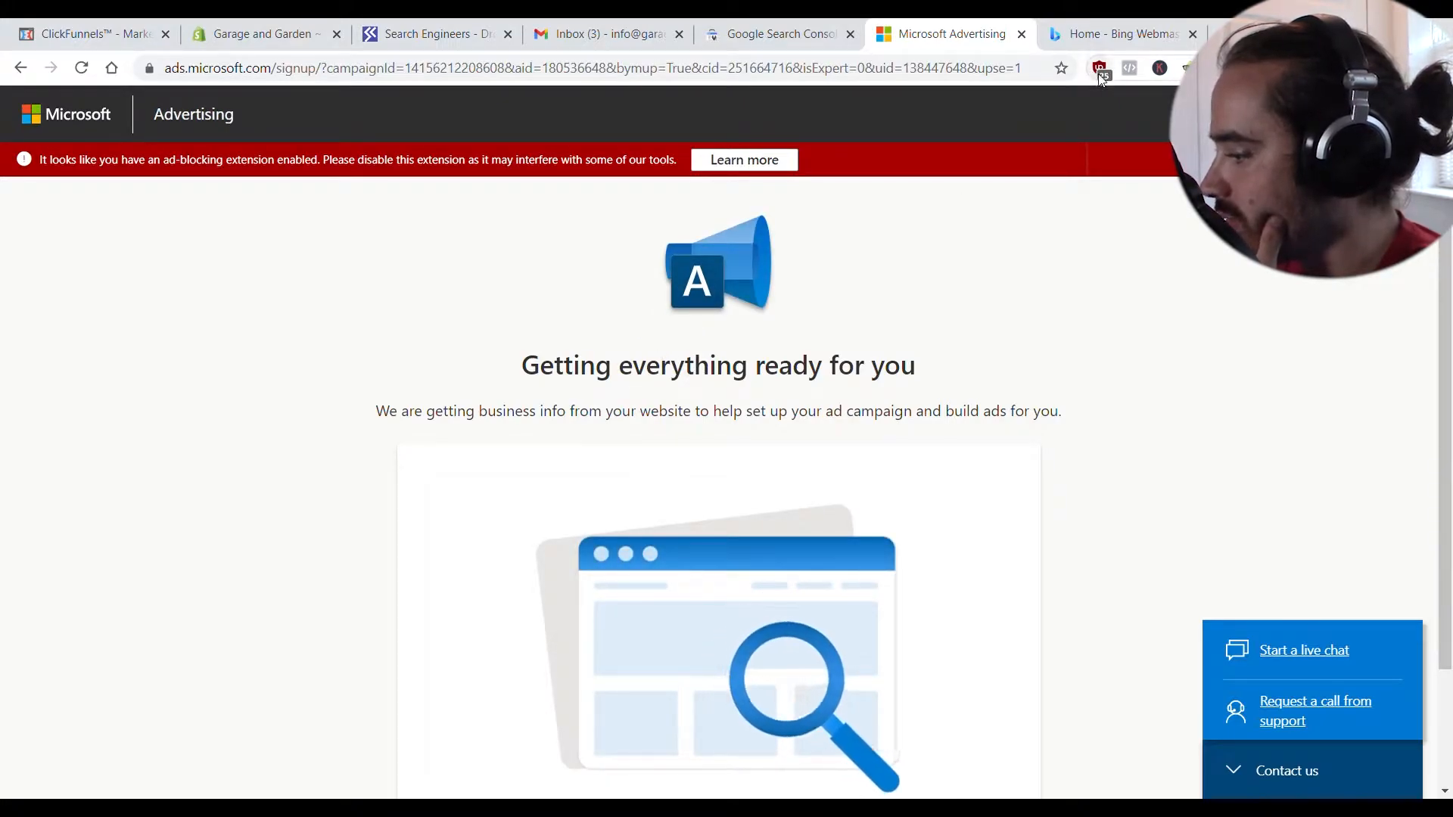
- Open the Add keyword themes panel on the 'Ad campaign - traffic' review page
scroll(950, 541, down, 2)
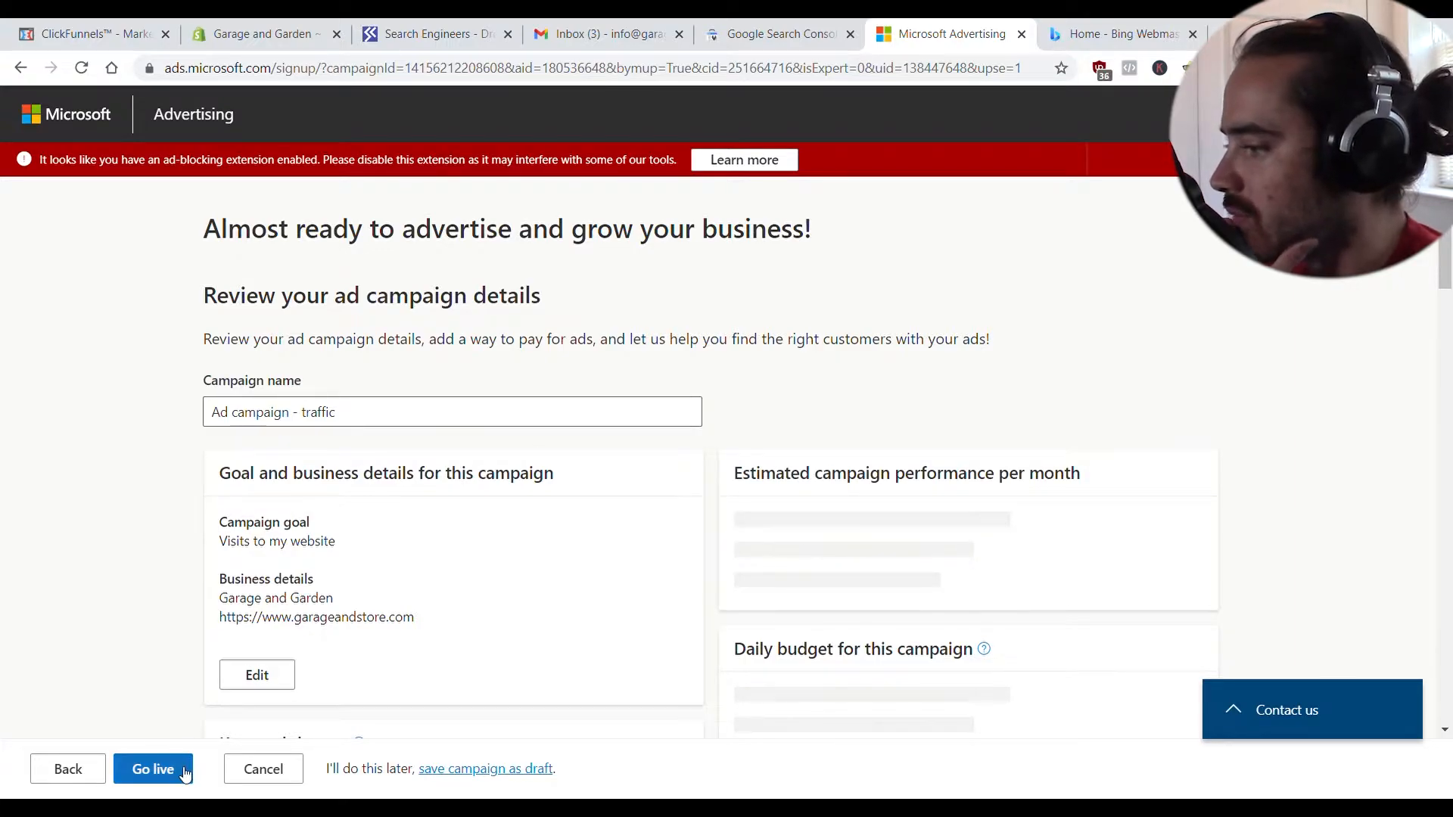
scroll(436, 521, down, 1)
scroll(379, 543, up, 1)
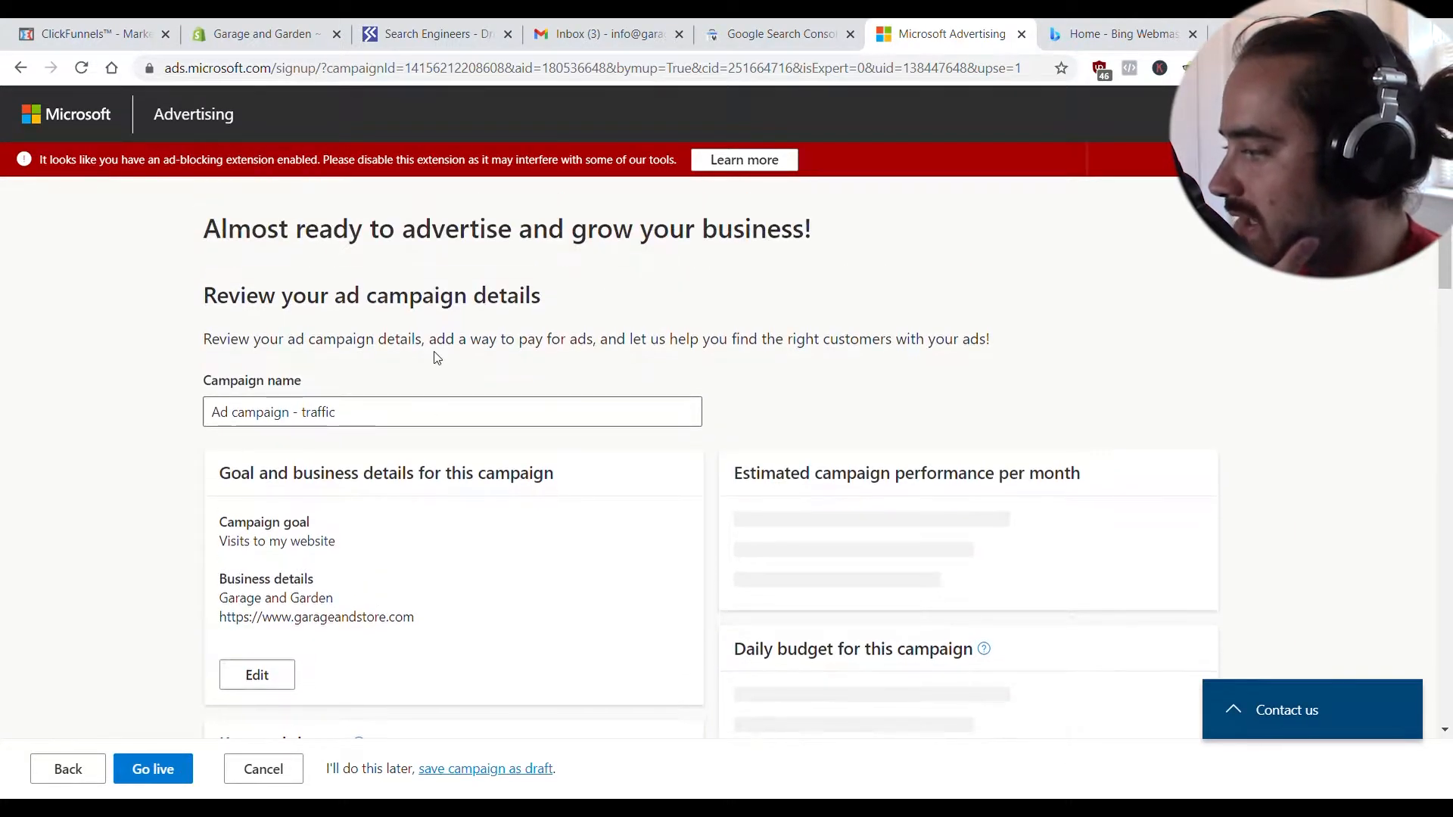
scroll(421, 481, down, 4)
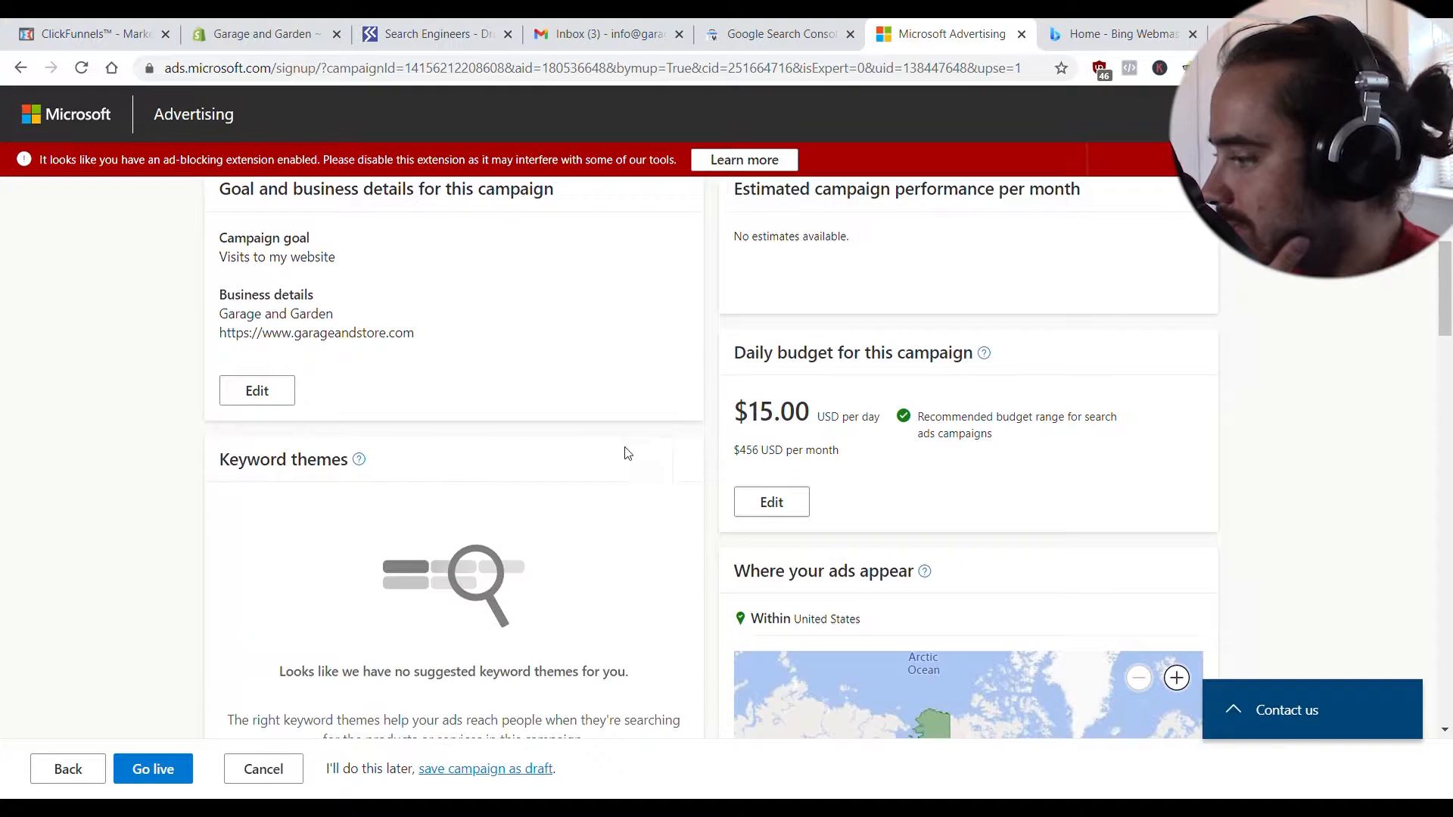
scroll(719, 378, down, 8)
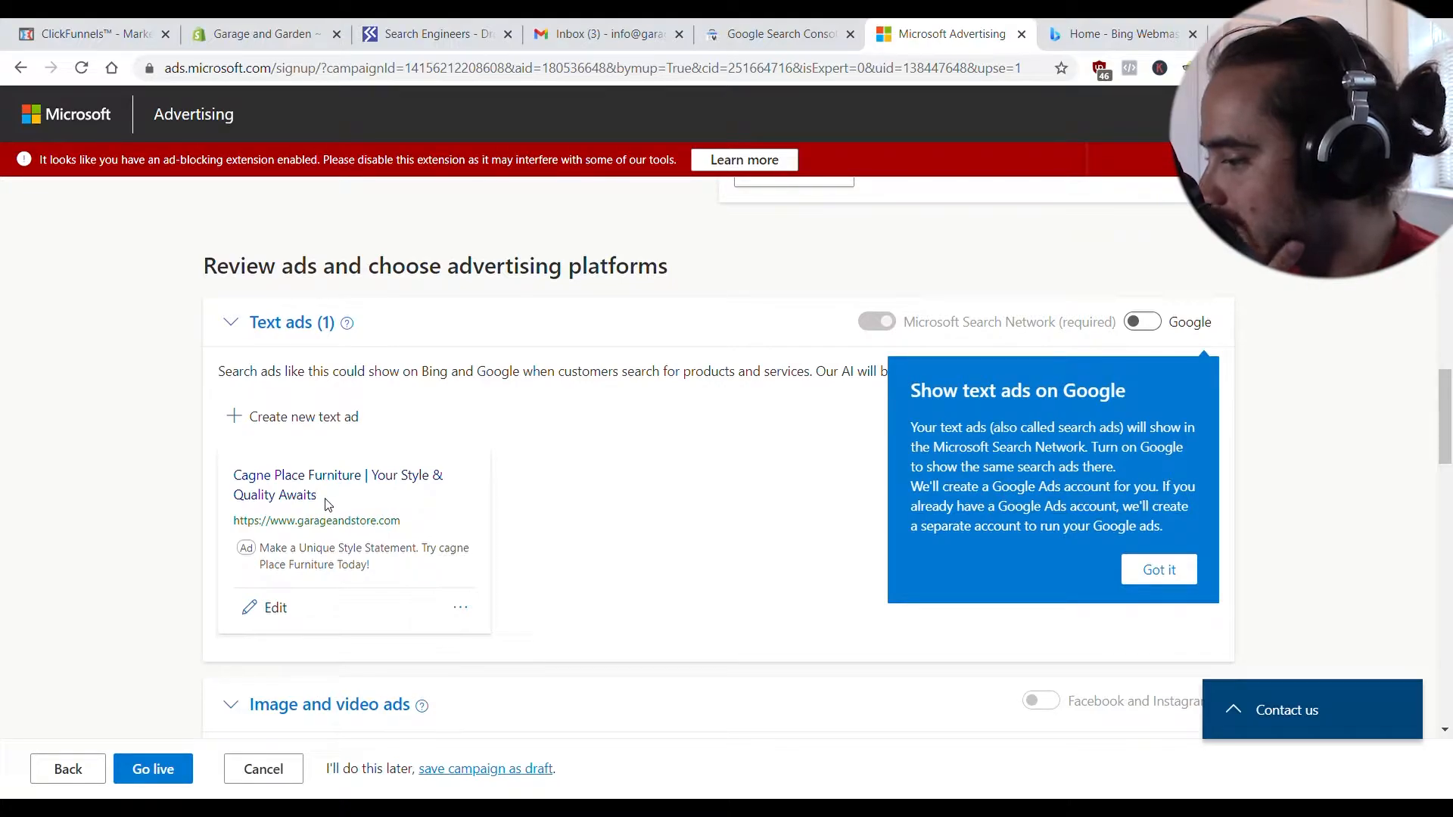
scroll(328, 505, up, 12)
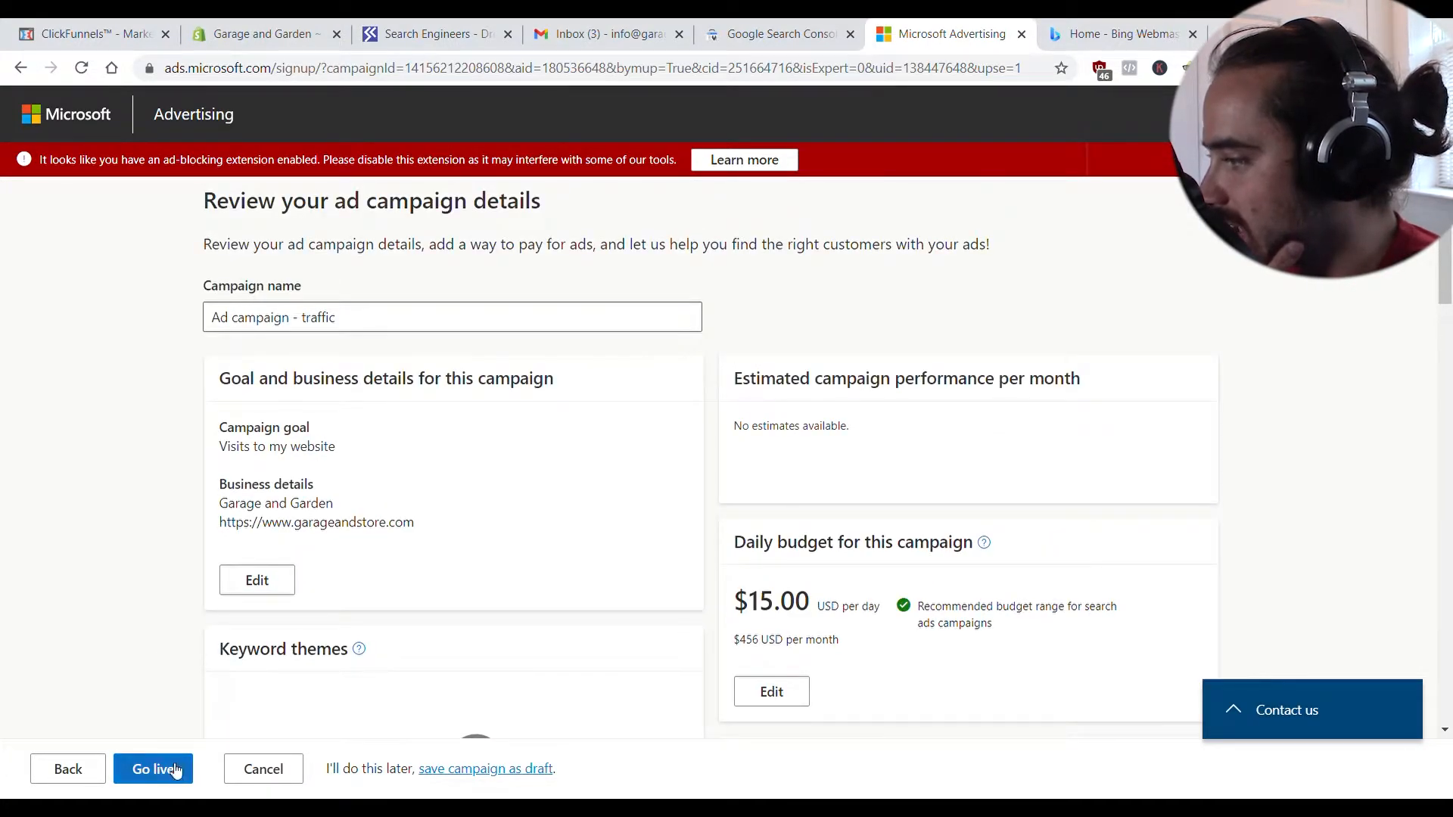
scroll(175, 770, down, 5)
click(337, 592)
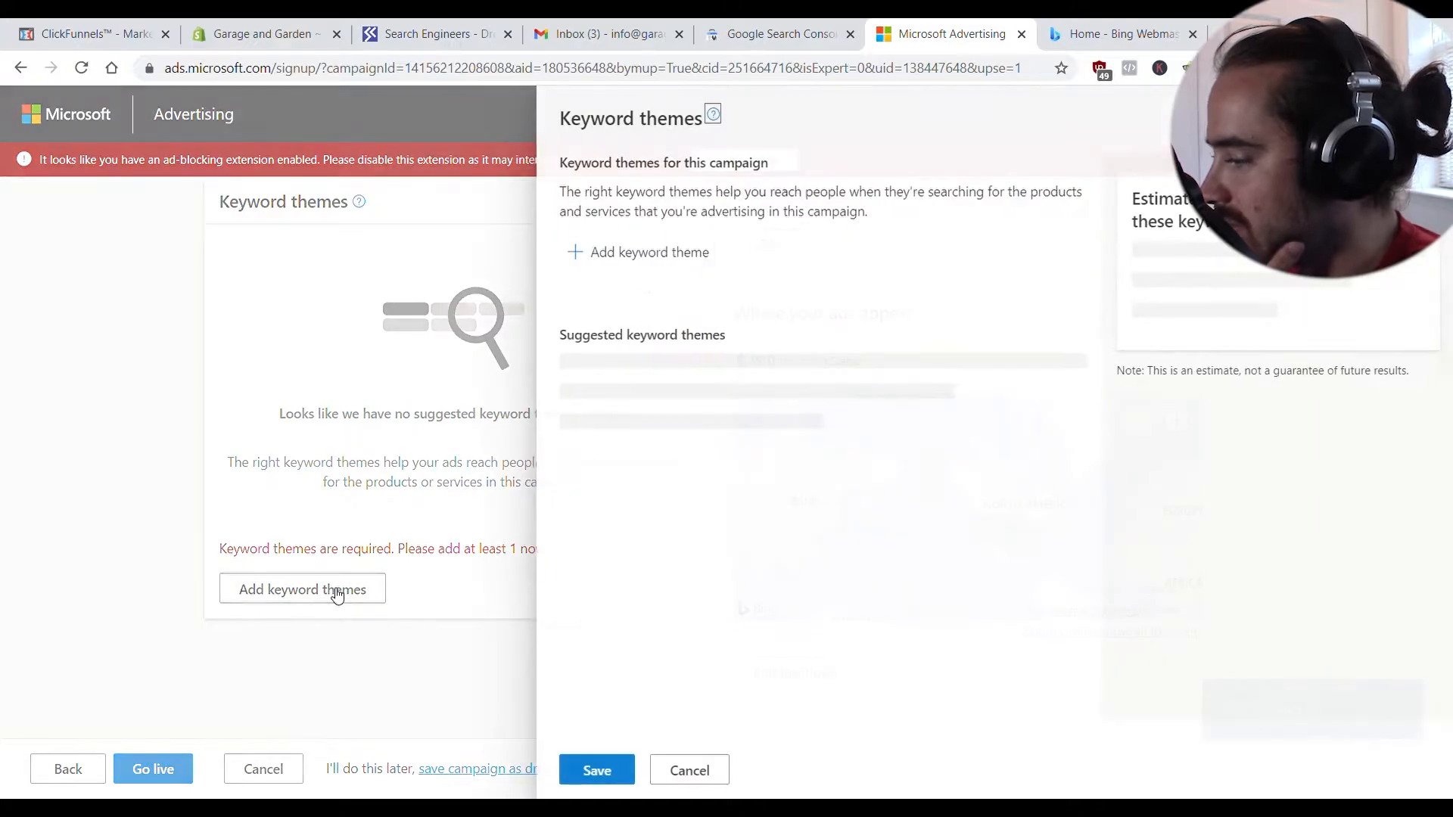
- Add and save the keyword theme 'garage equipment' to the campaign
click(667, 251)
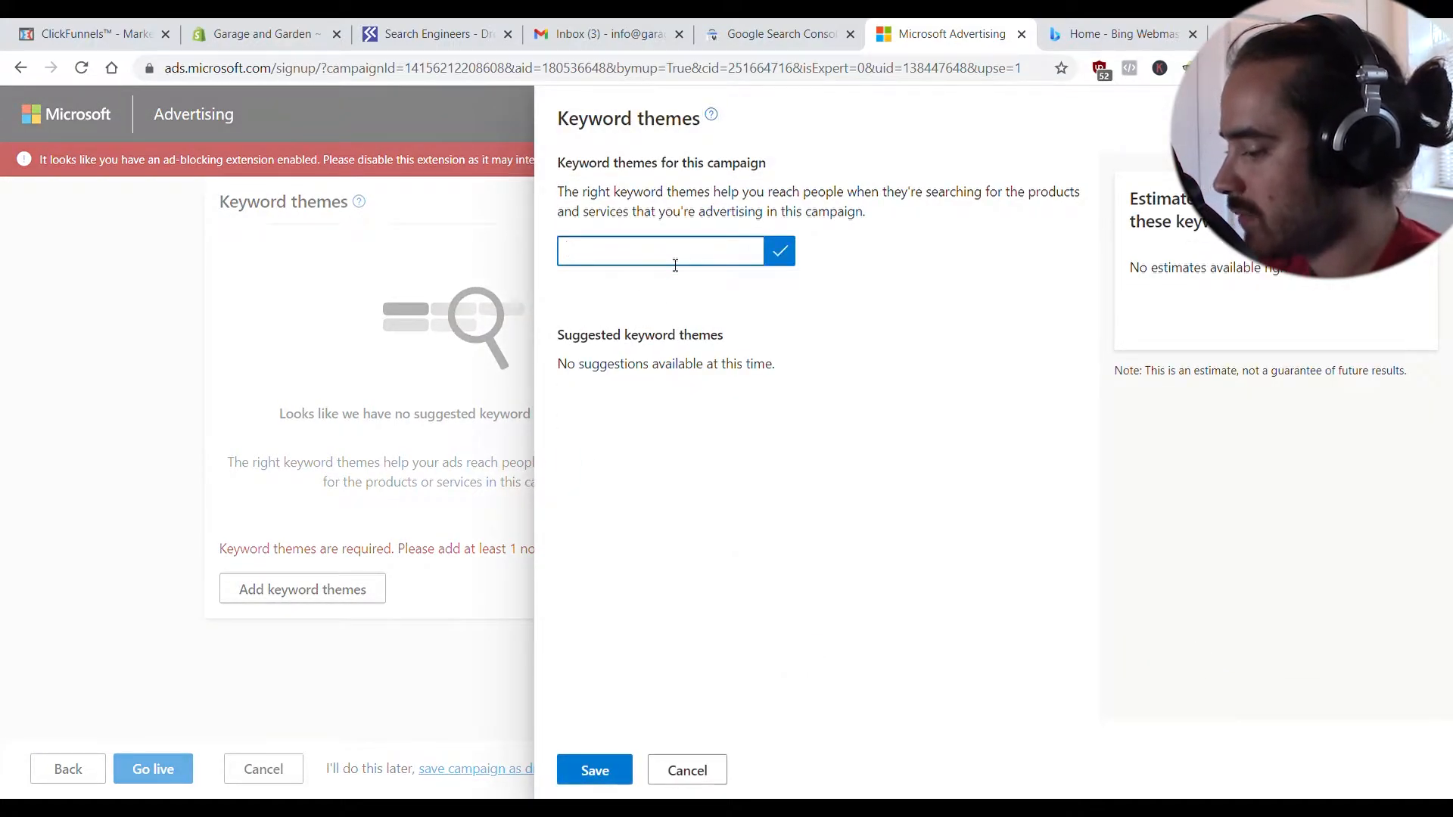
text(garage equipment)
key(Return)
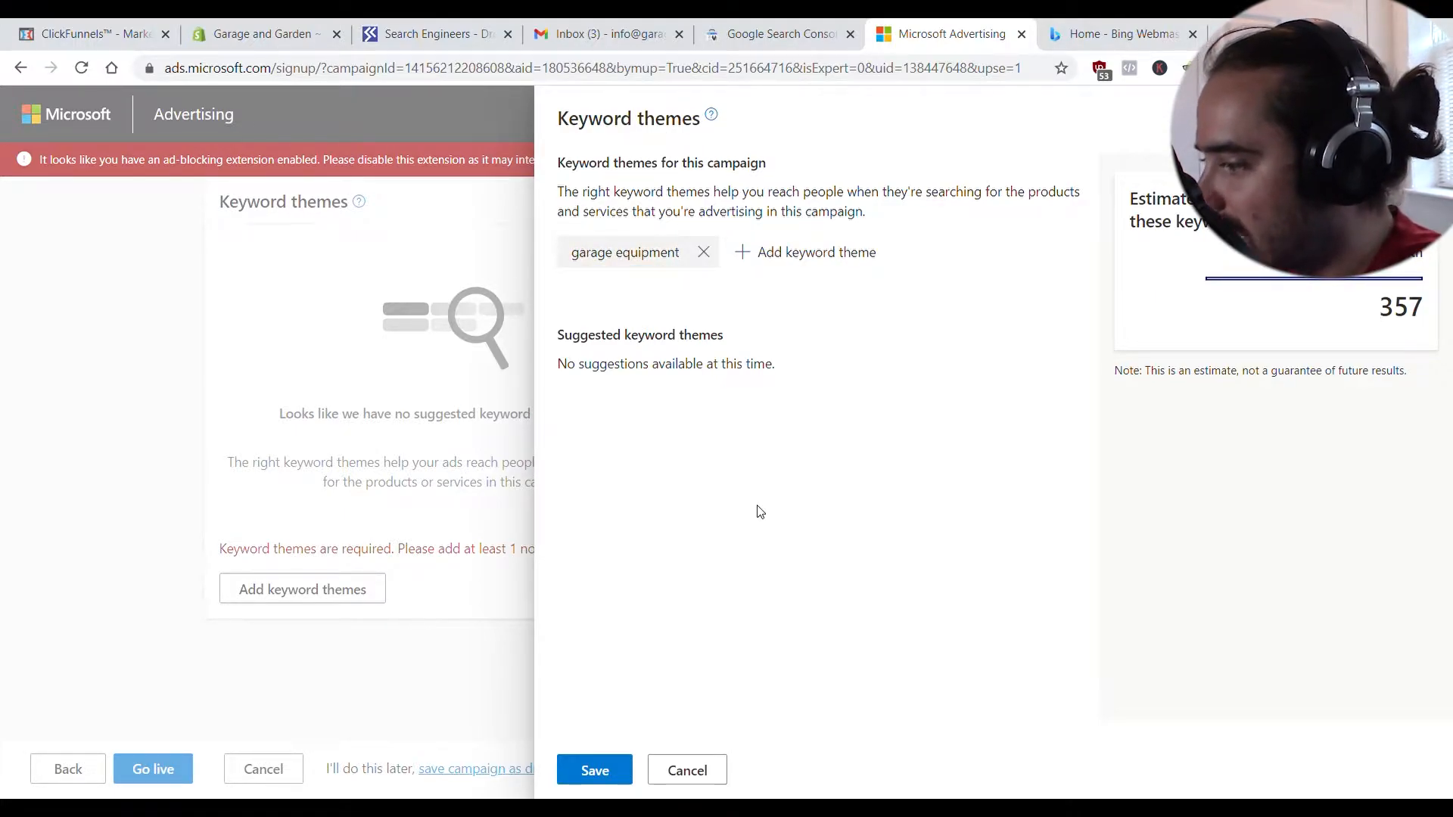
click(594, 770)
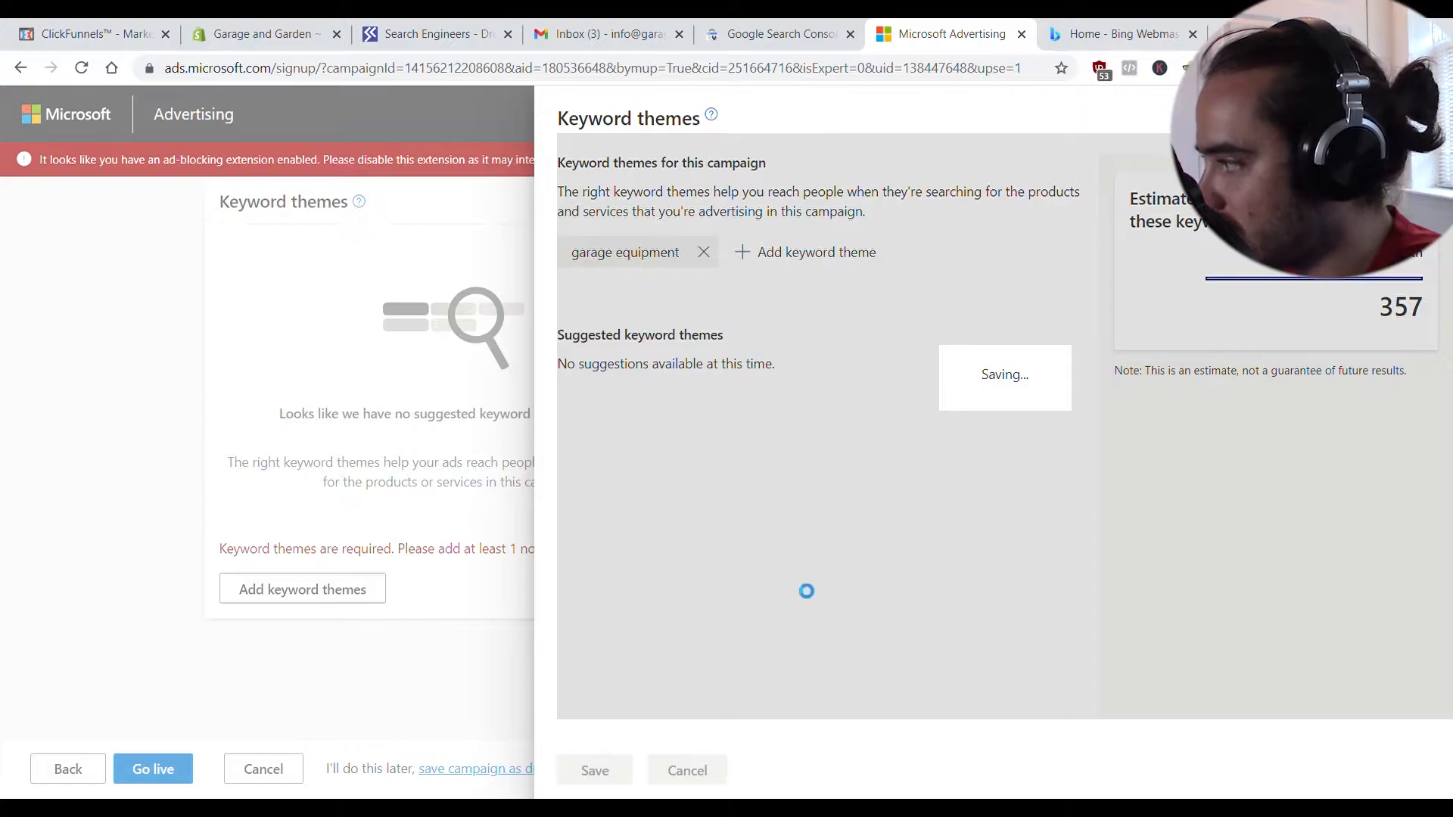
scroll(175, 772, down, 1)
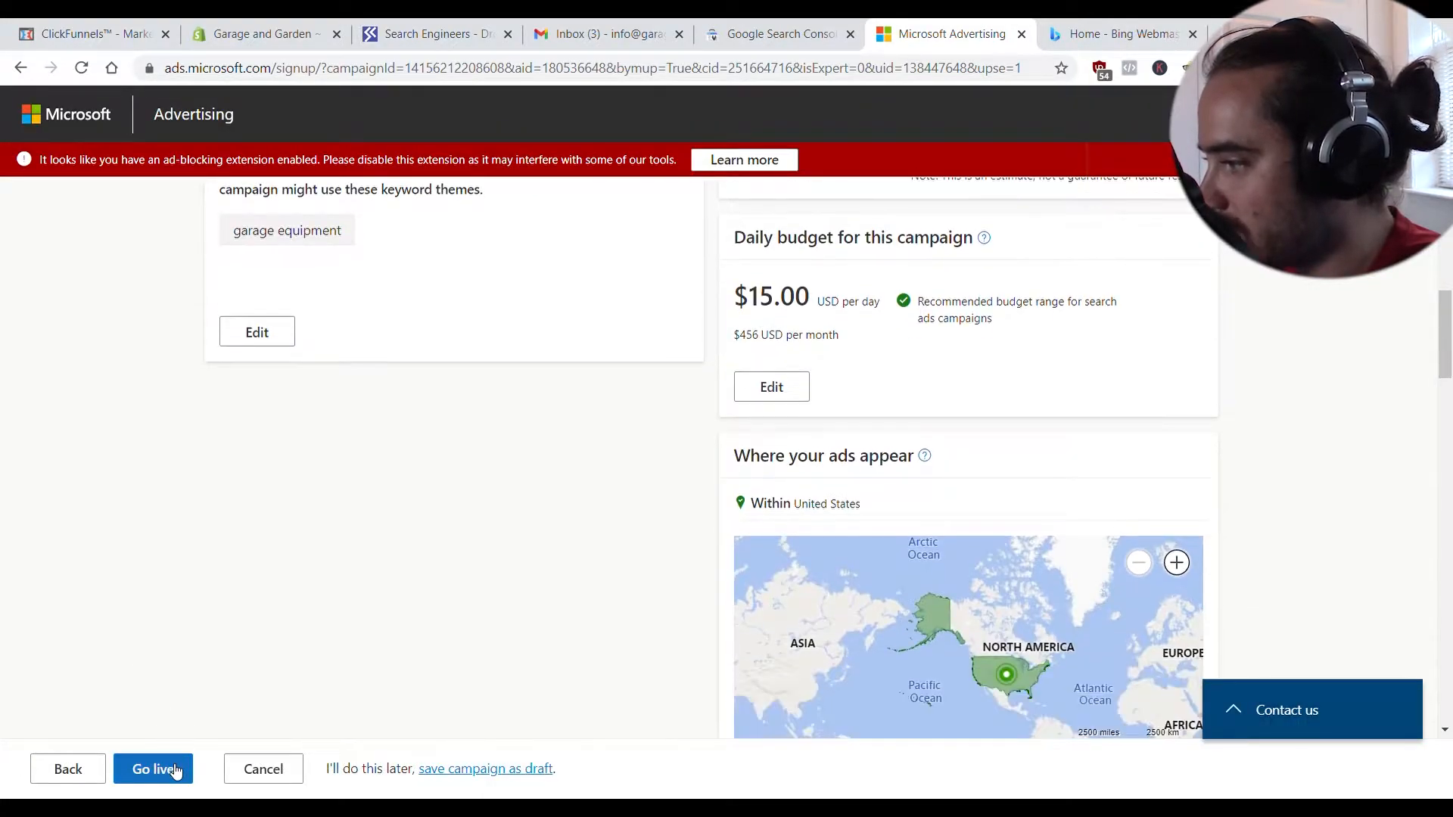
click(176, 772)
- Edit the account details, including the legal business name, and launch 'Ad campaign - traffic'
scroll(462, 553, down, 2)
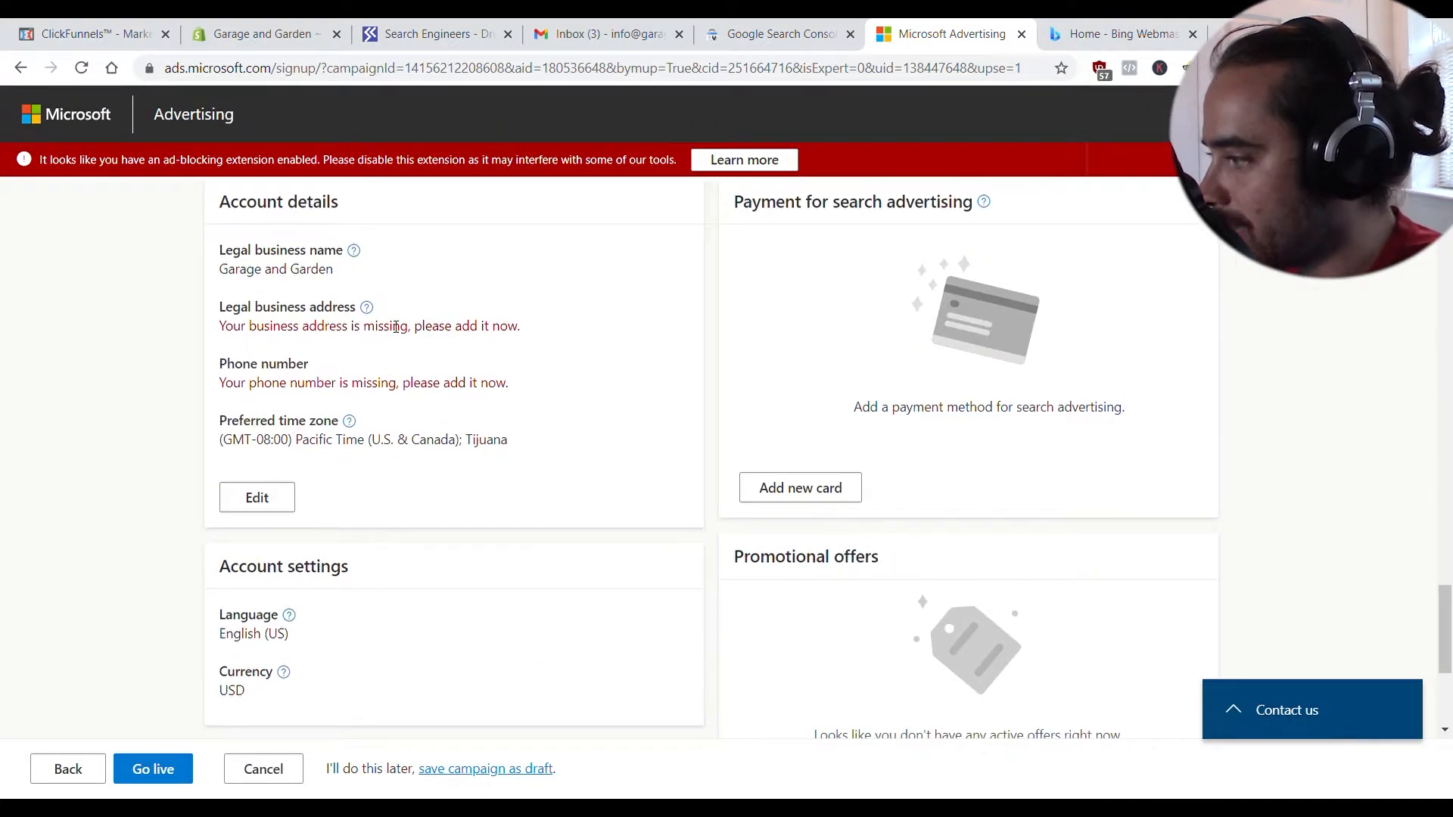
scroll(367, 428, up, 10)
scroll(373, 431, down, 5)
scroll(373, 436, down, 7)
scroll(367, 429, up, 5)
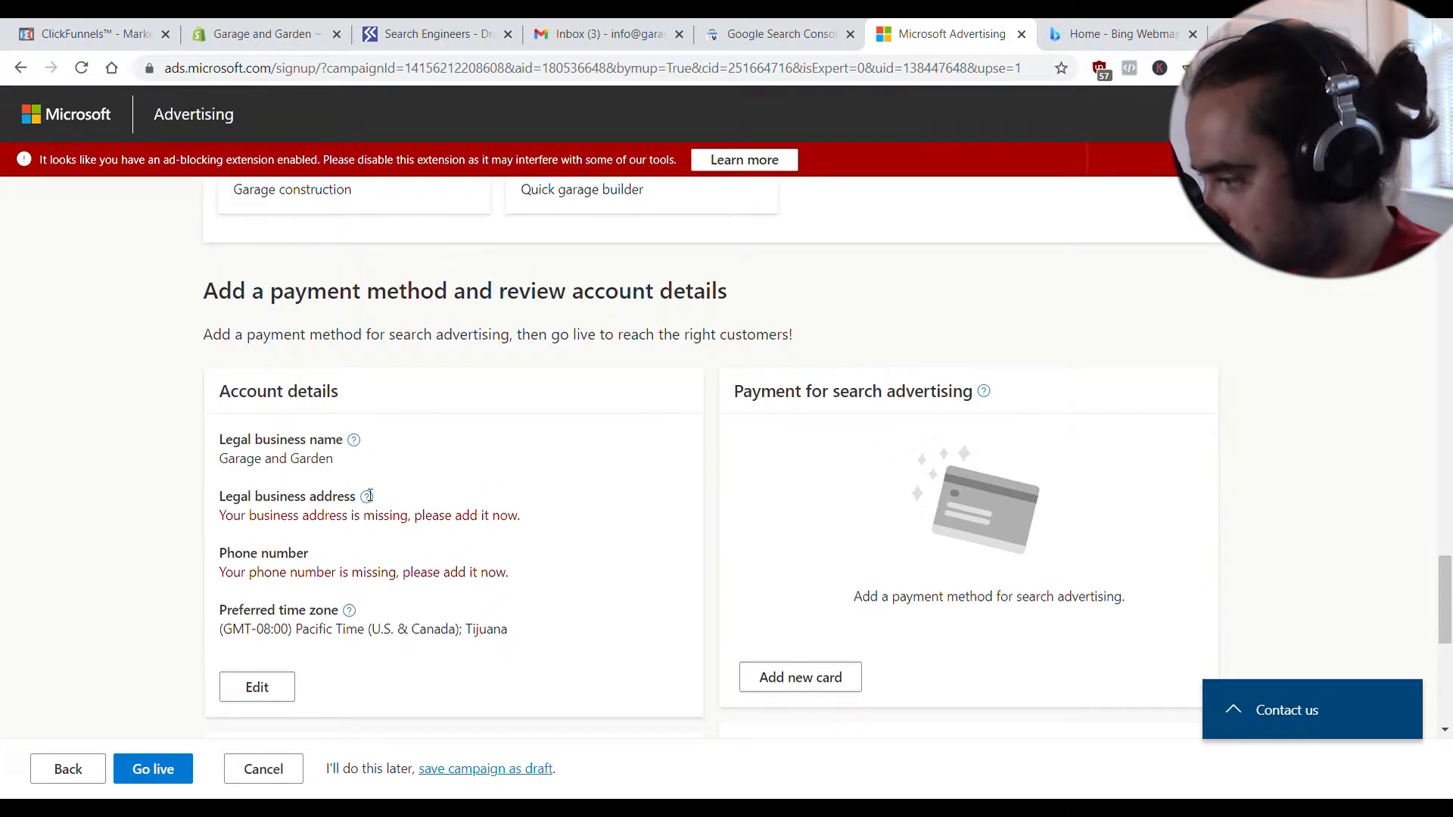
scroll(340, 502, down, 1)
click(276, 600)
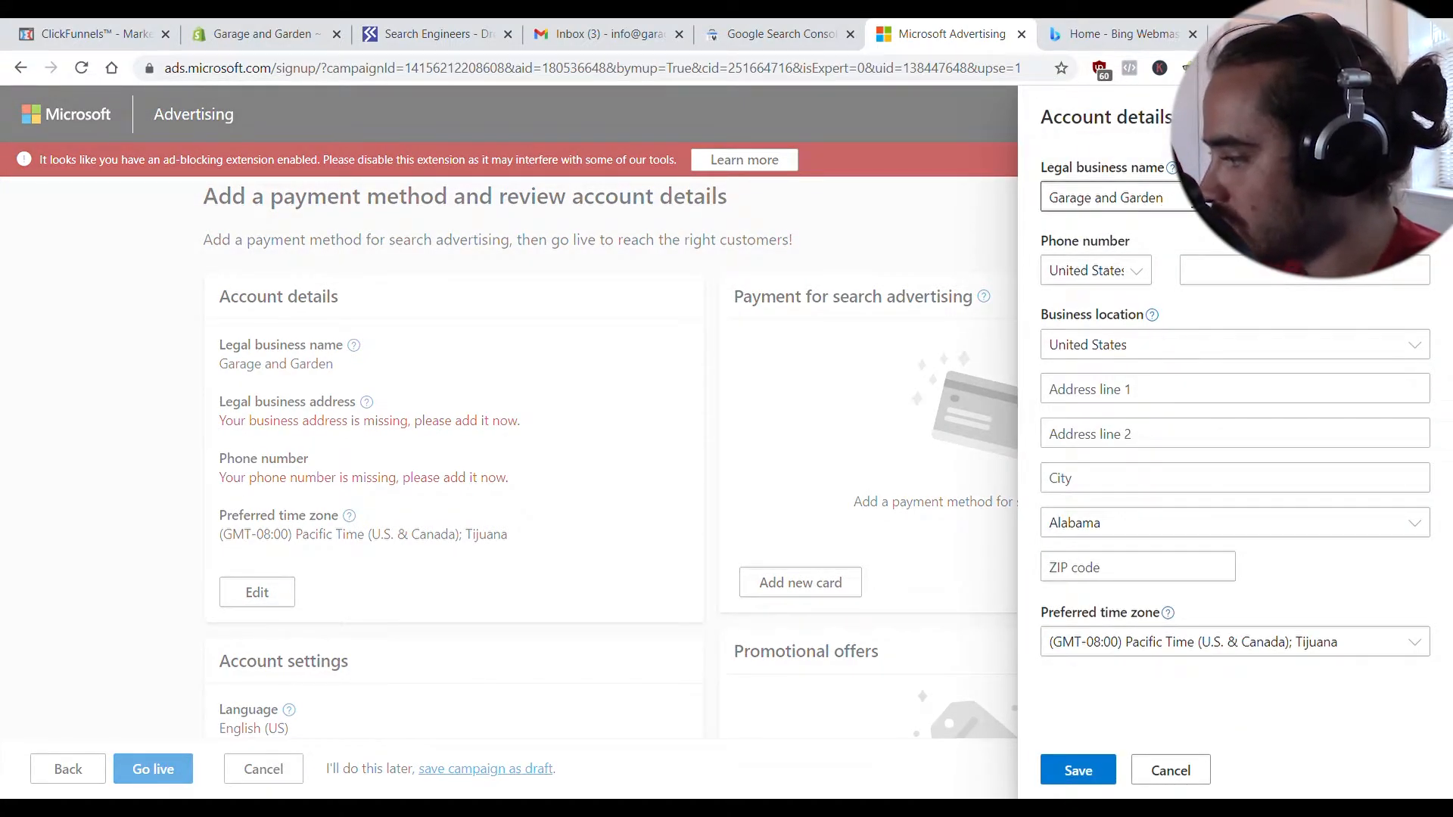
drag(1195, 203, 1022, 201)
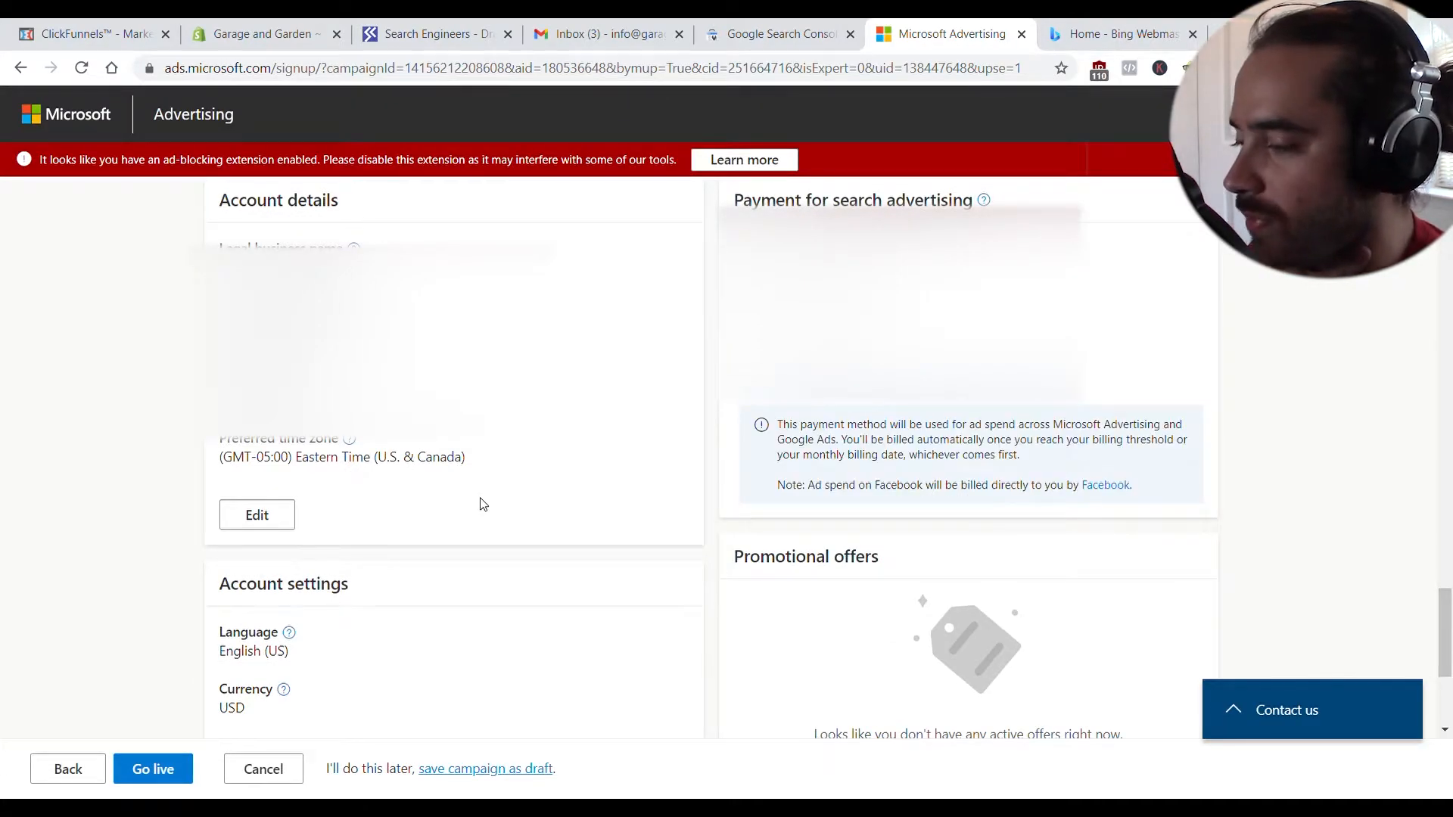
scroll(483, 501, down, 4)
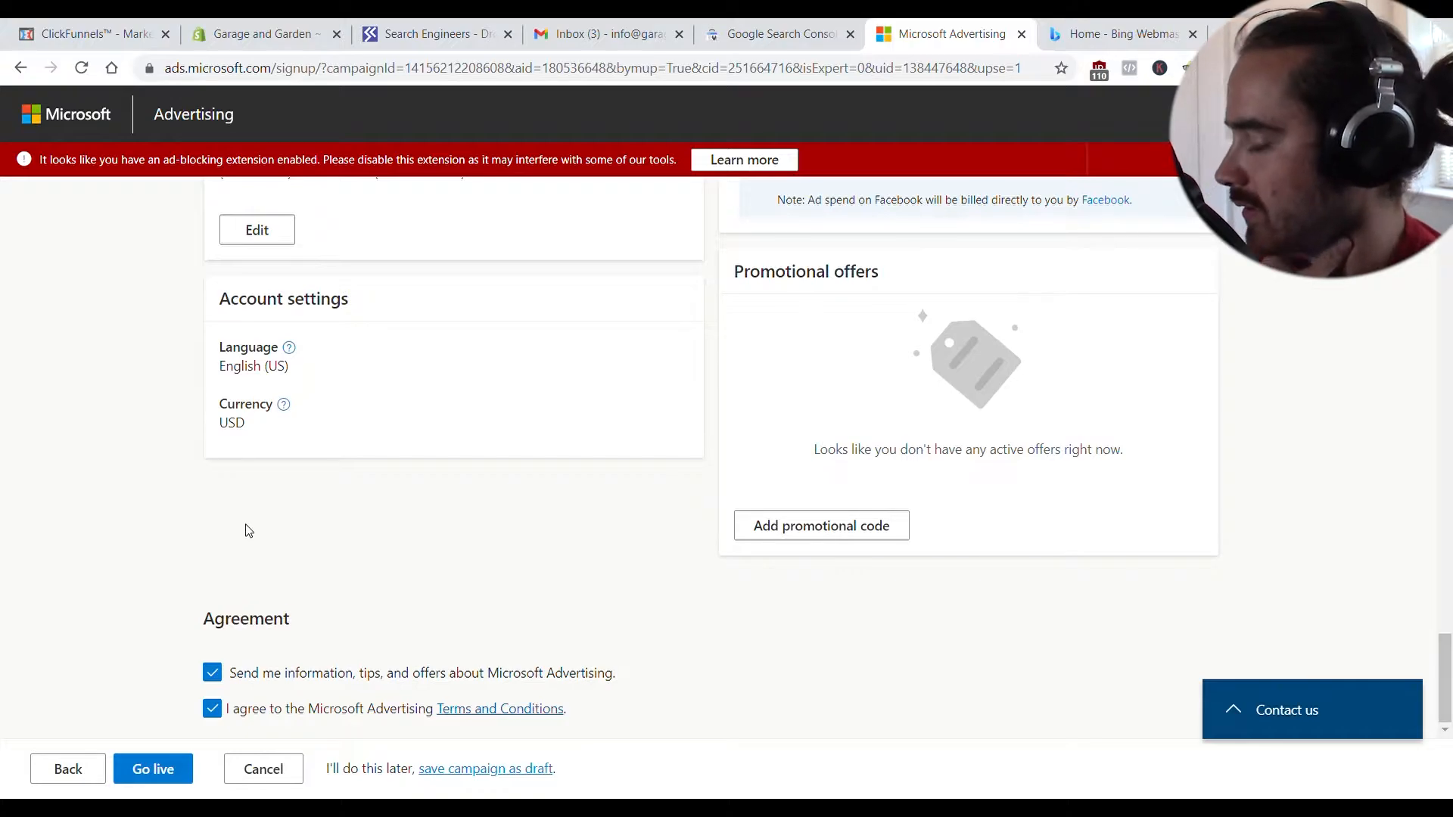
click(181, 772)
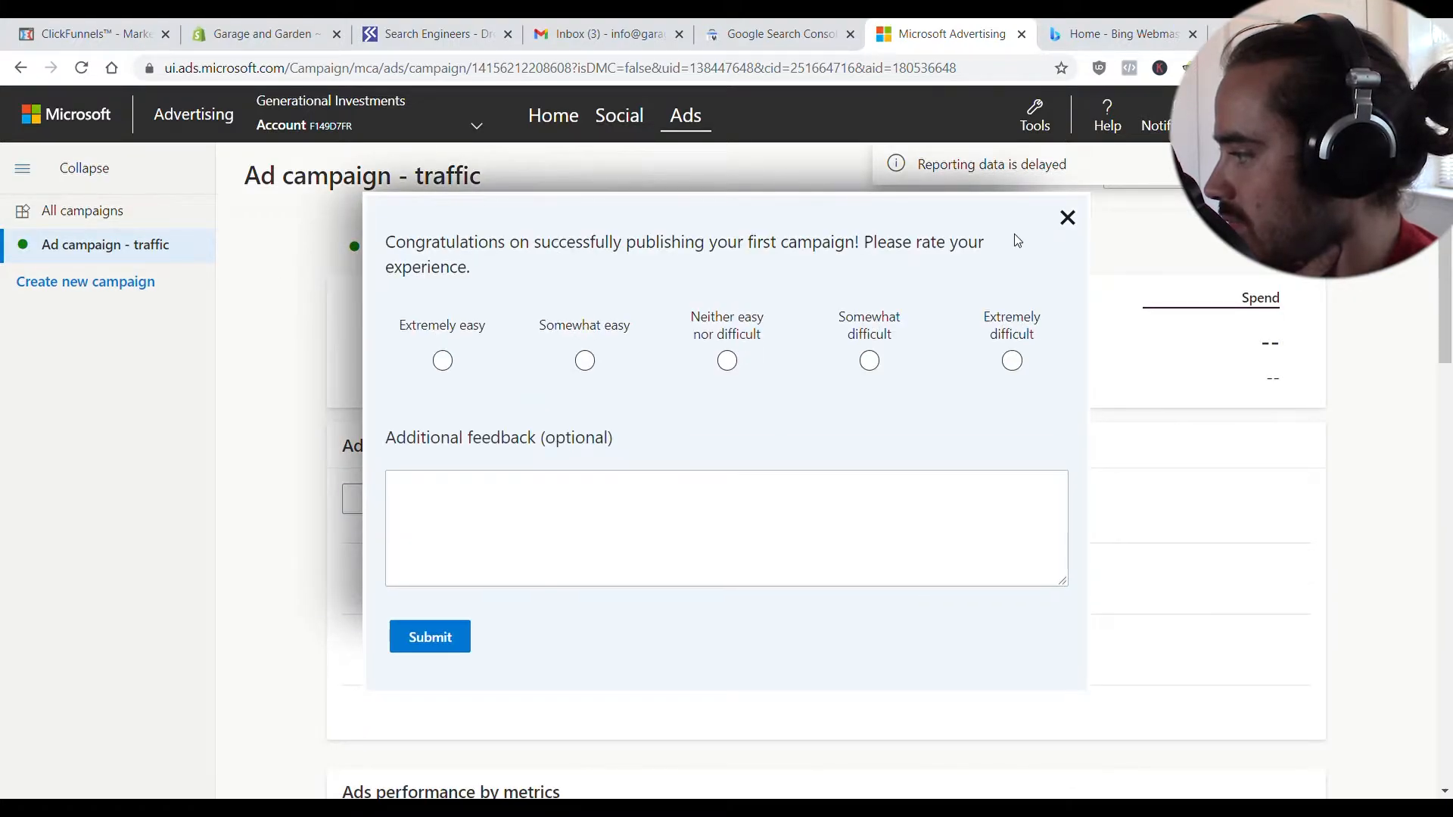
- Dismiss the campaign feedback survey and open the Tools menu on the Accounts Overview
click(1068, 219)
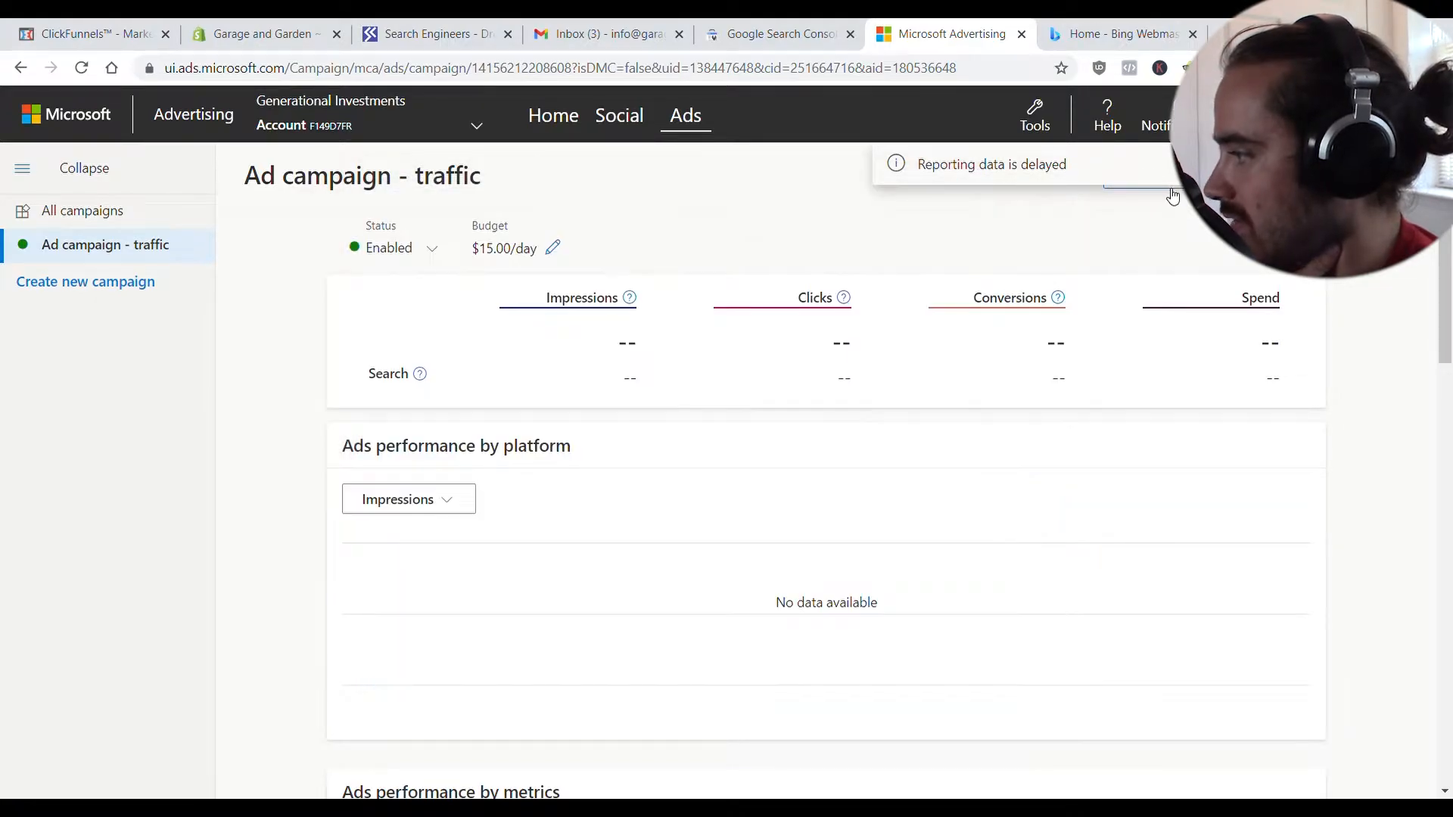
click(1034, 115)
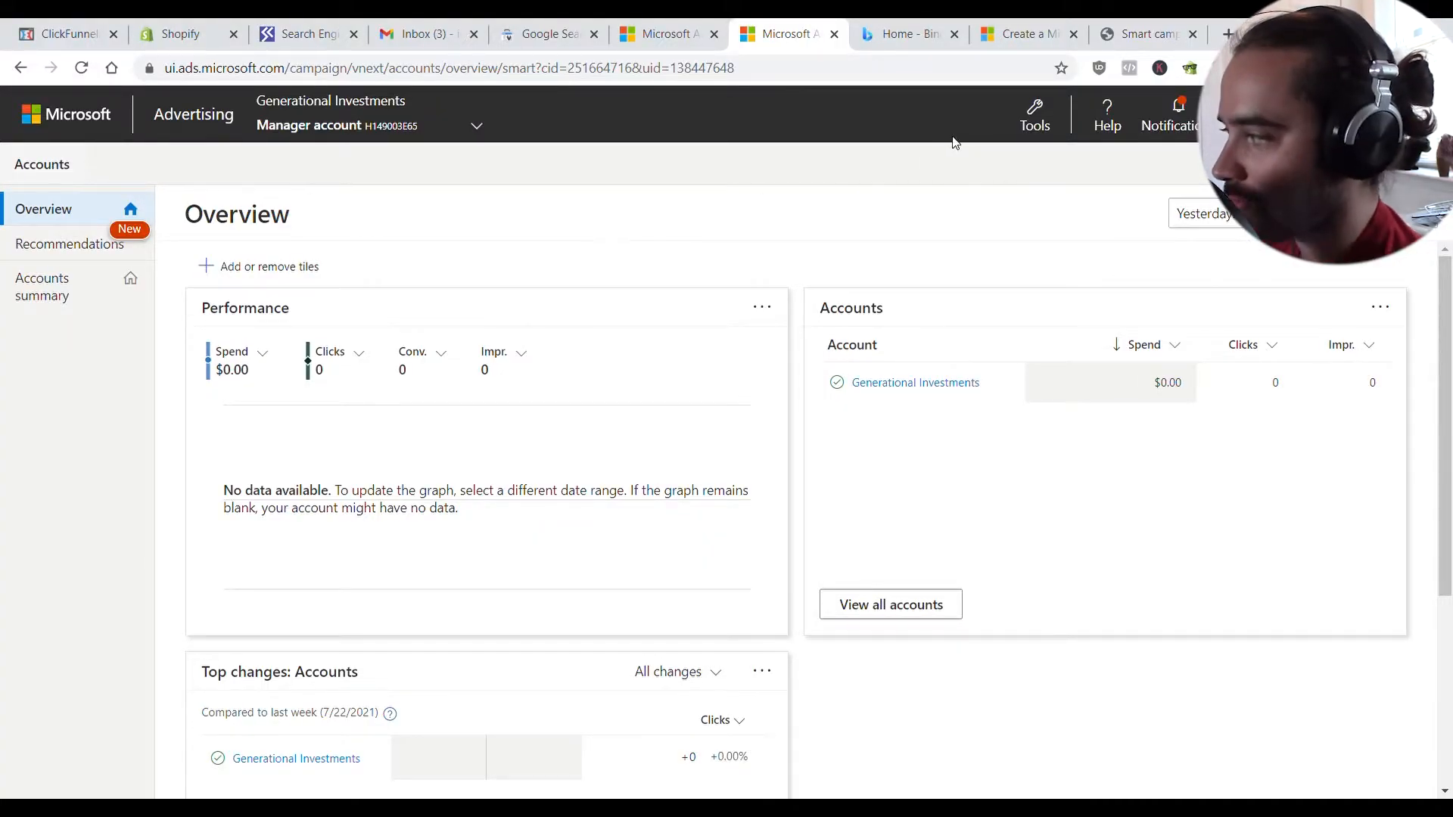
click(1031, 121)
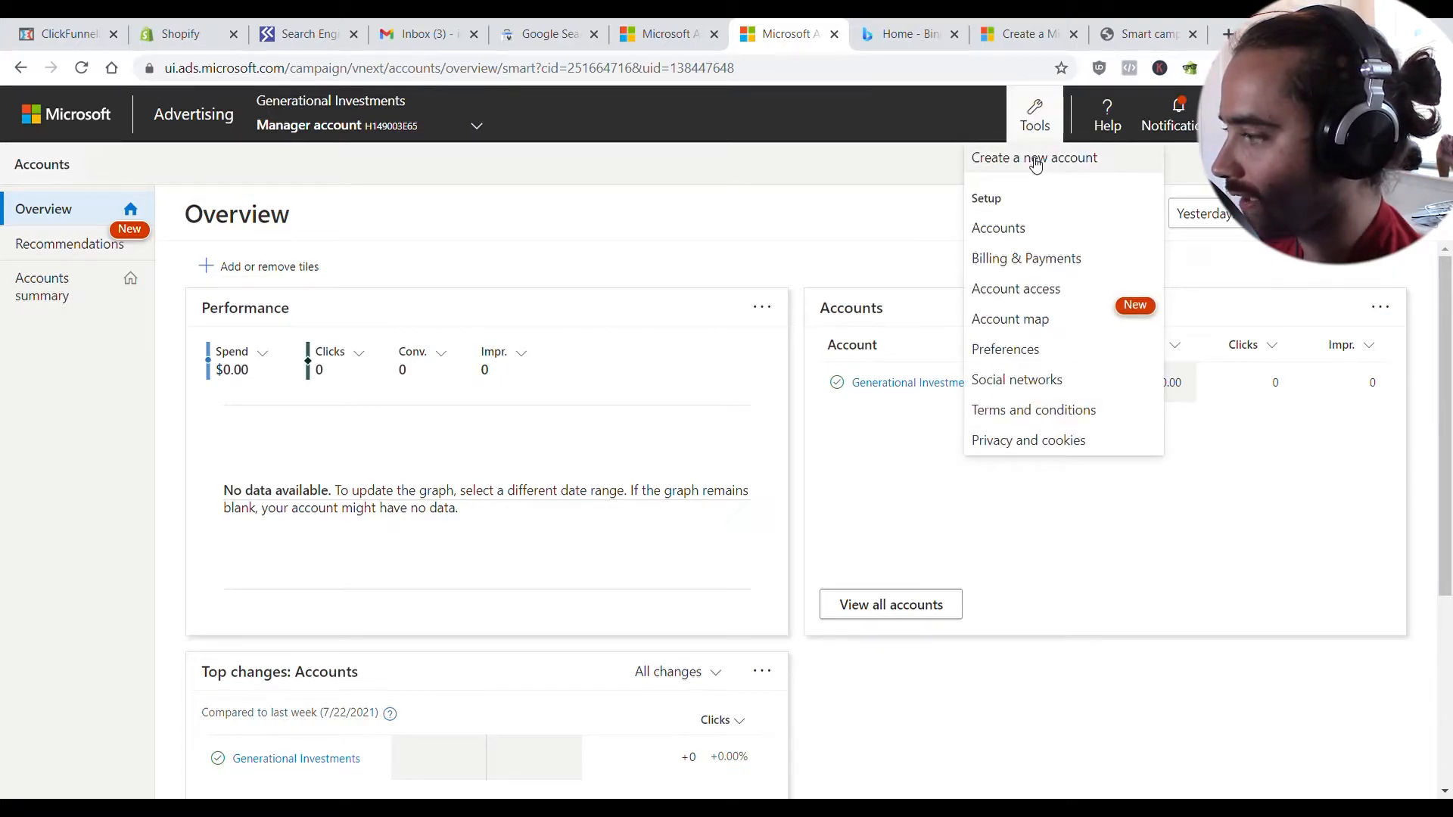
- Create a new Expert account named Garage and Store and choose its primary contact
click(1035, 160)
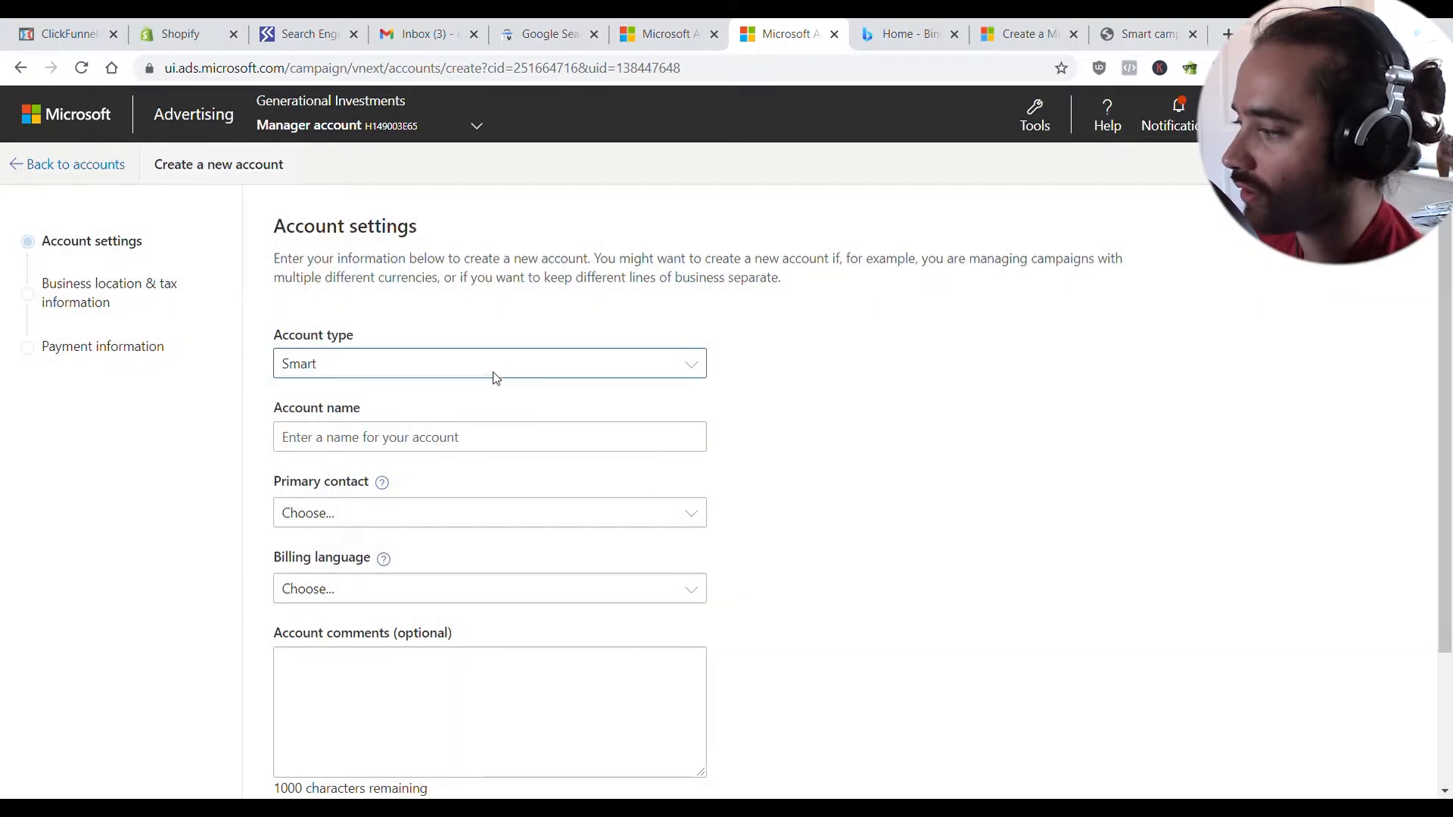
click(486, 398)
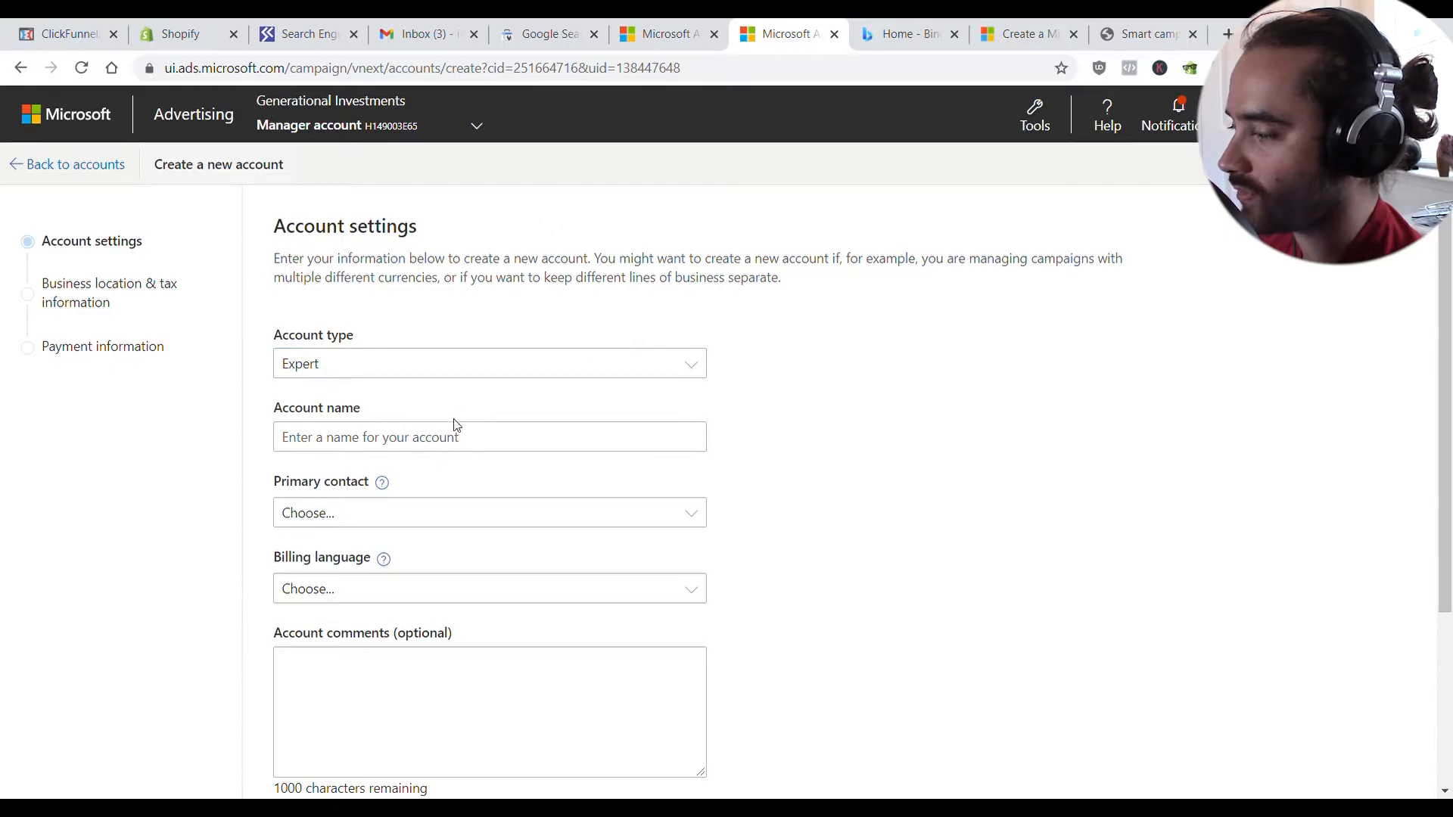
click(492, 455)
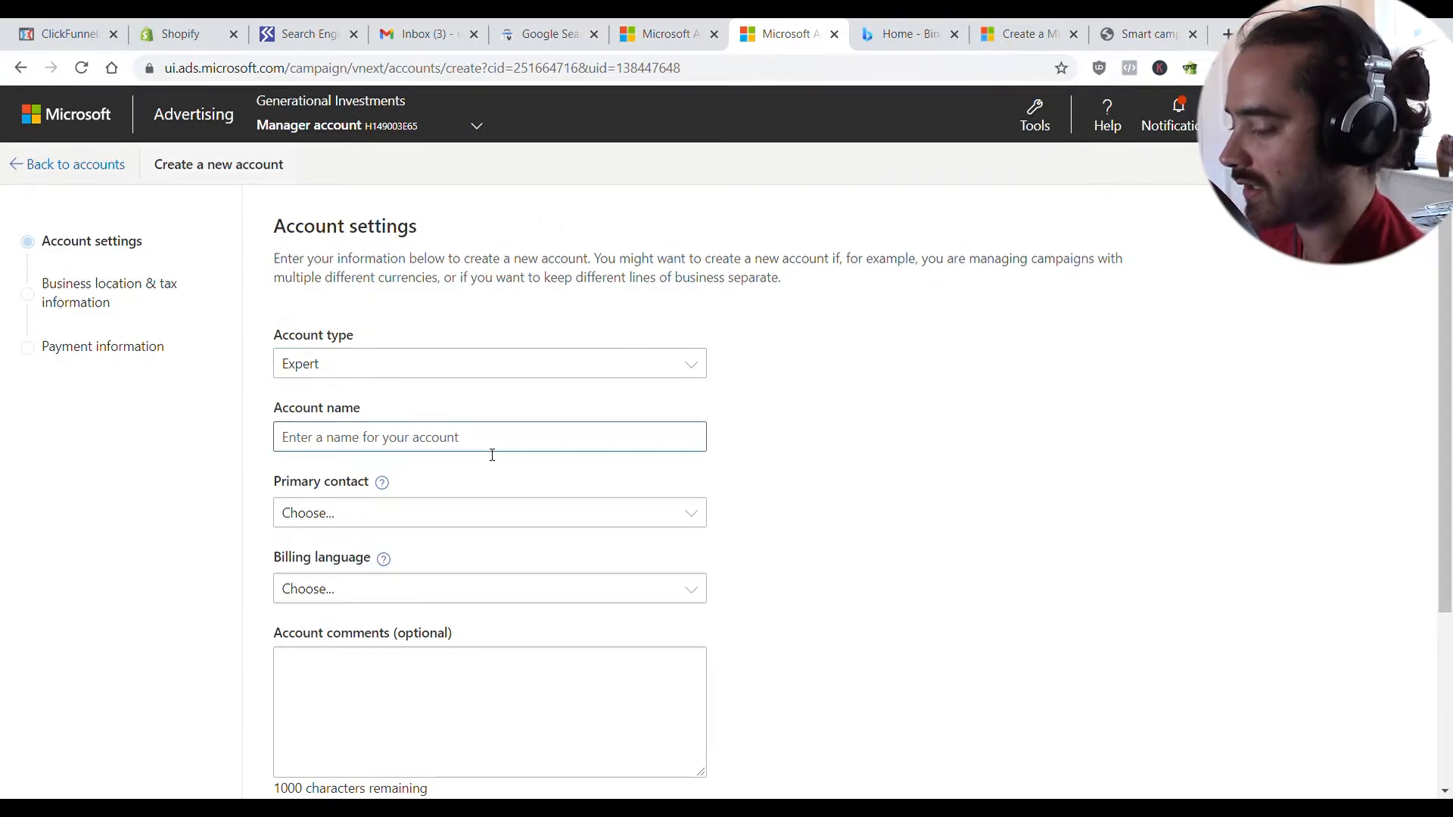
text(Garage and Store)
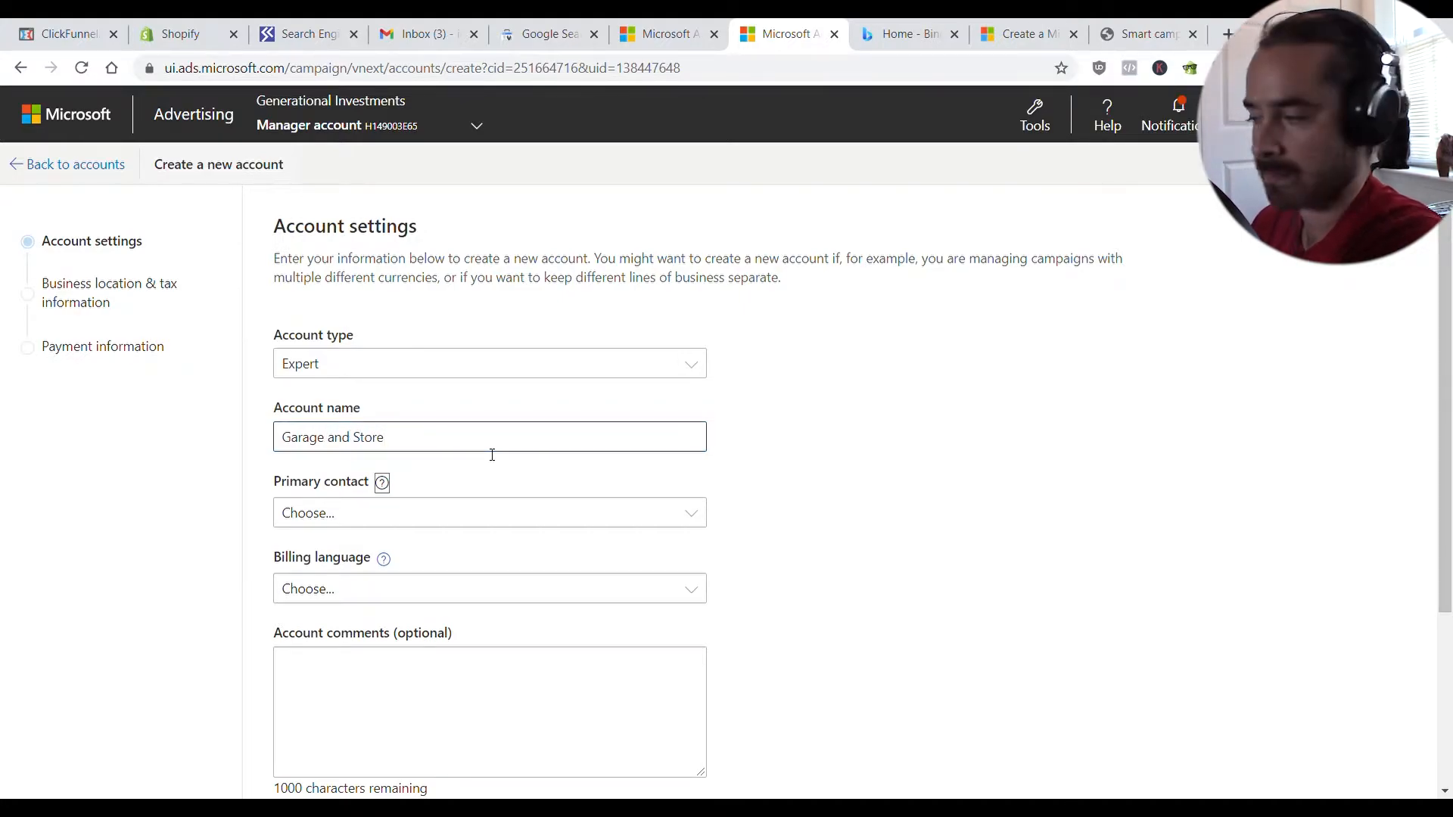
key(Tab)
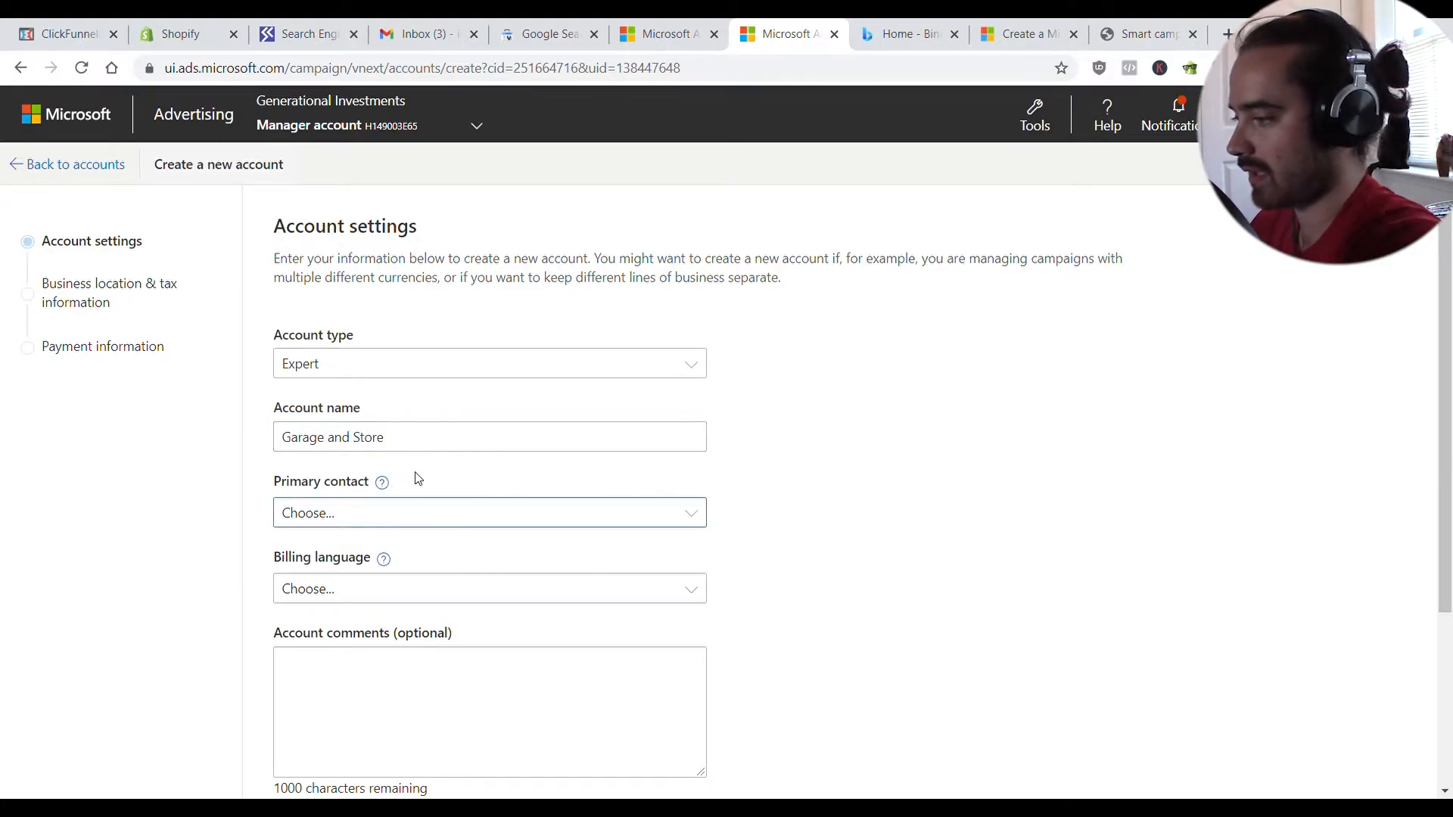
click(414, 537)
scroll(414, 546, down, 2)
- Set the billing language to English and the account timezone to Eastern Time
click(374, 409)
key(e)
click(368, 485)
scroll(424, 469, down, 1)
key(Tab)
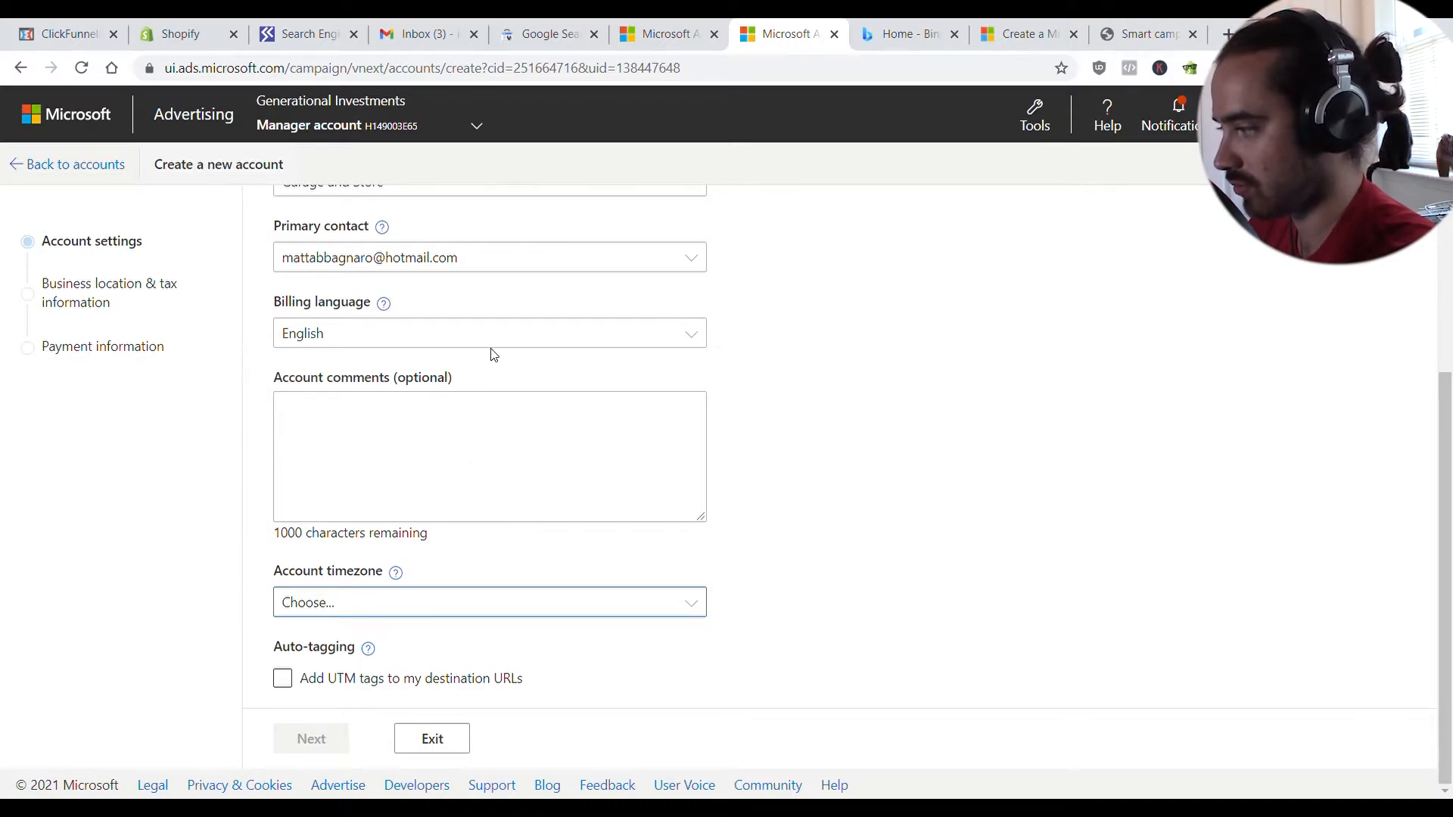
key(e)
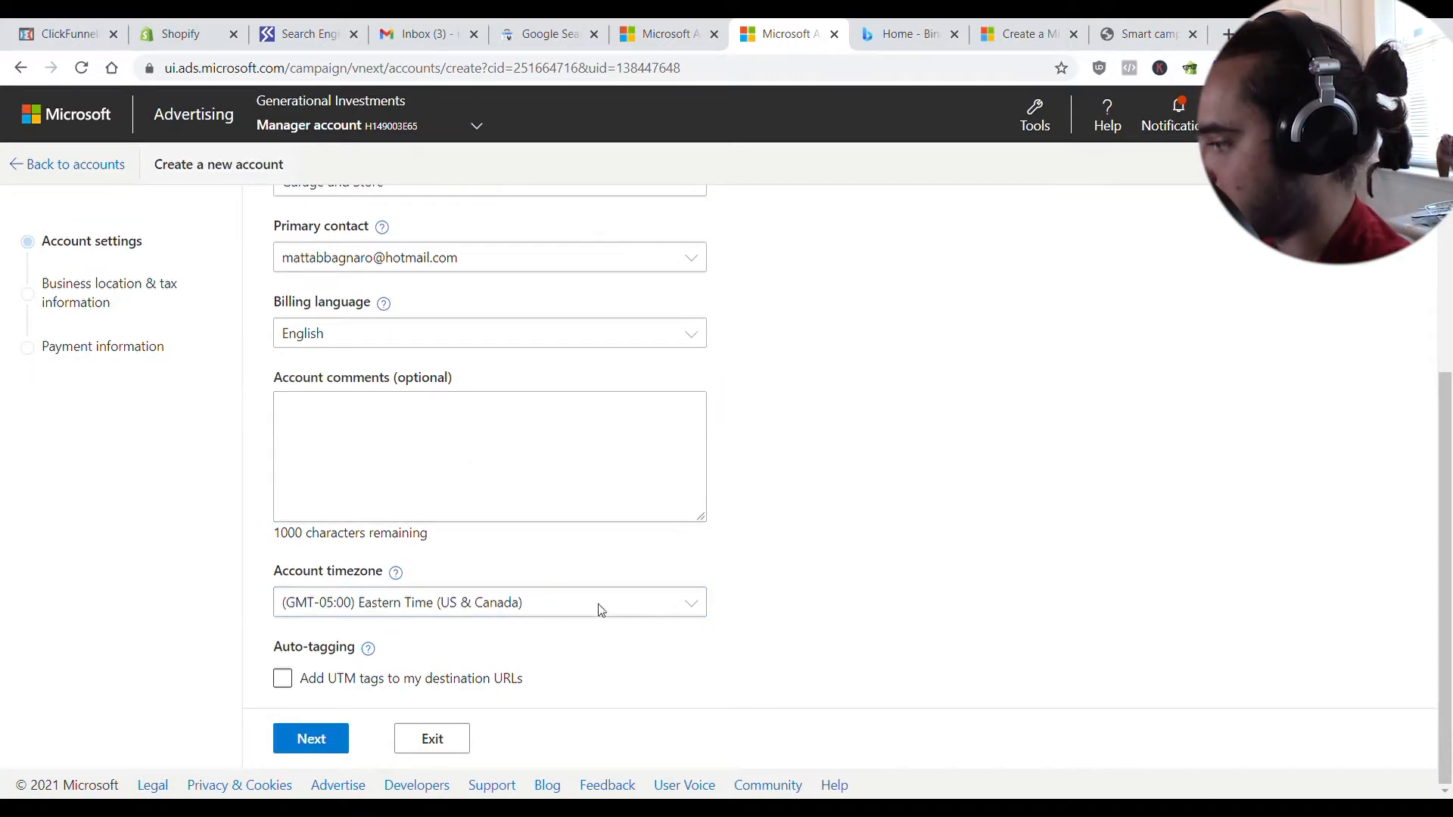
- Leave UTM auto-tagging off and submit the account settings
click(283, 678)
scroll(280, 669, down, 1)
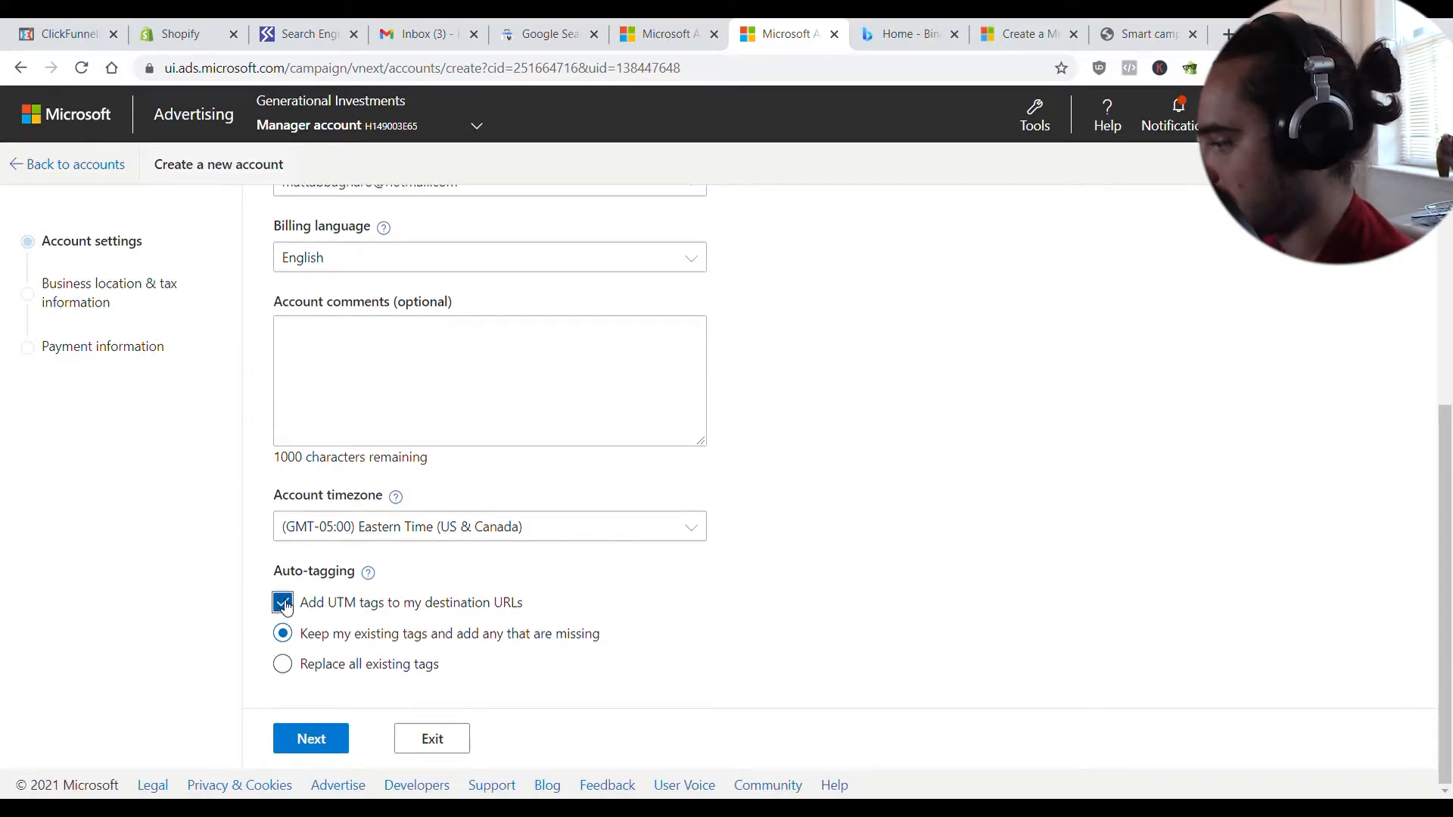
click(368, 573)
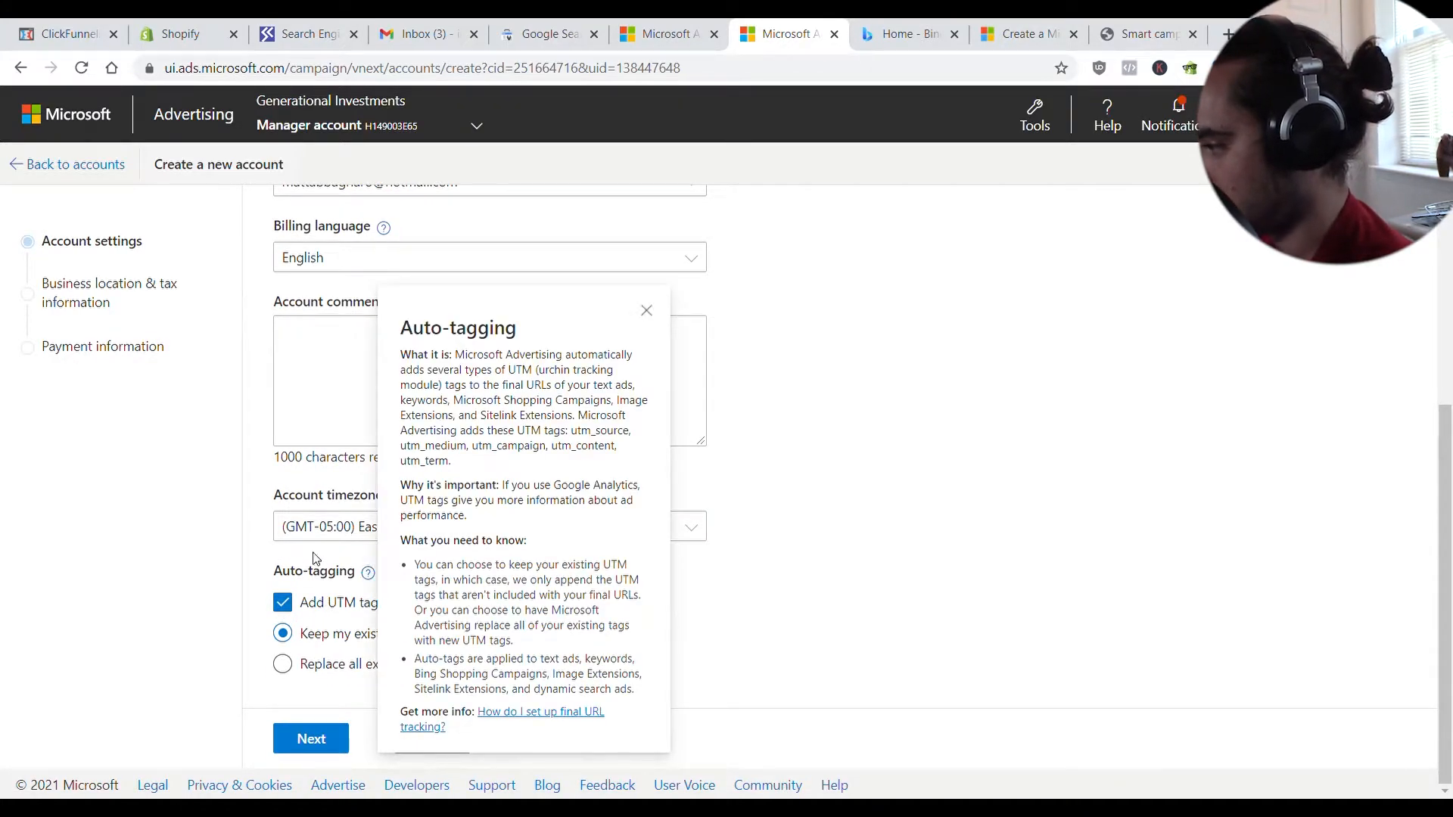
click(743, 569)
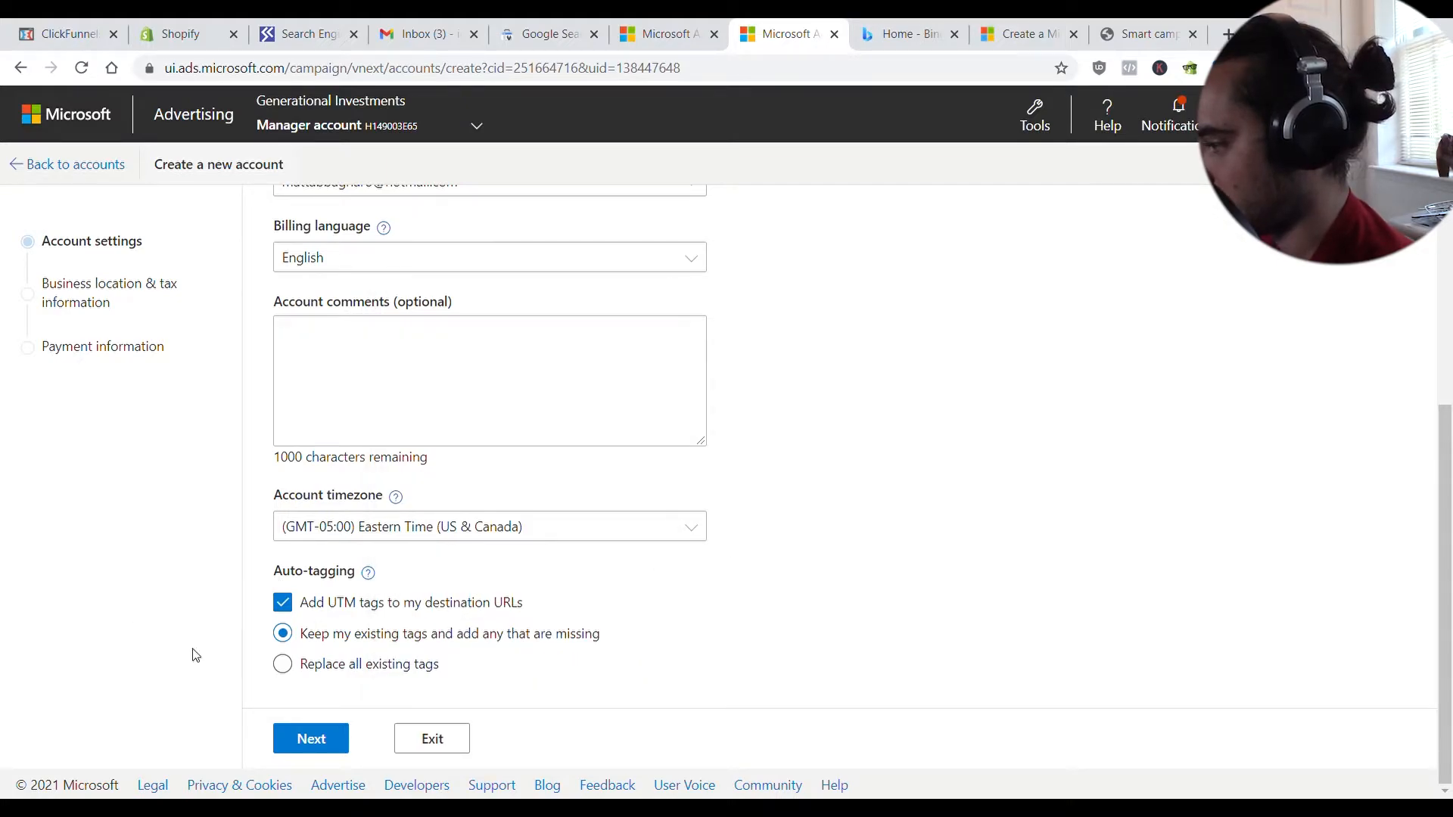
click(282, 603)
click(318, 723)
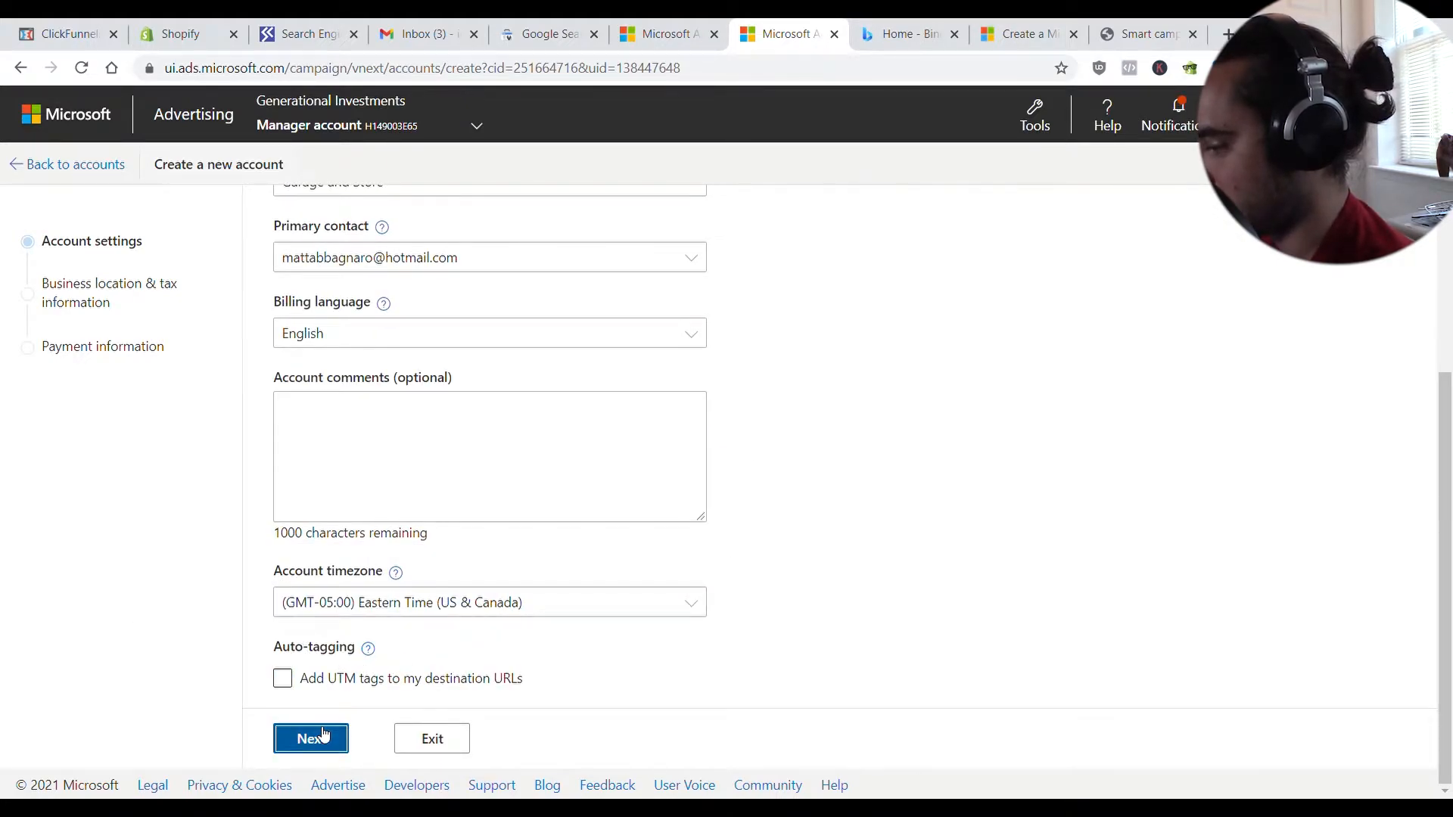
click(509, 355)
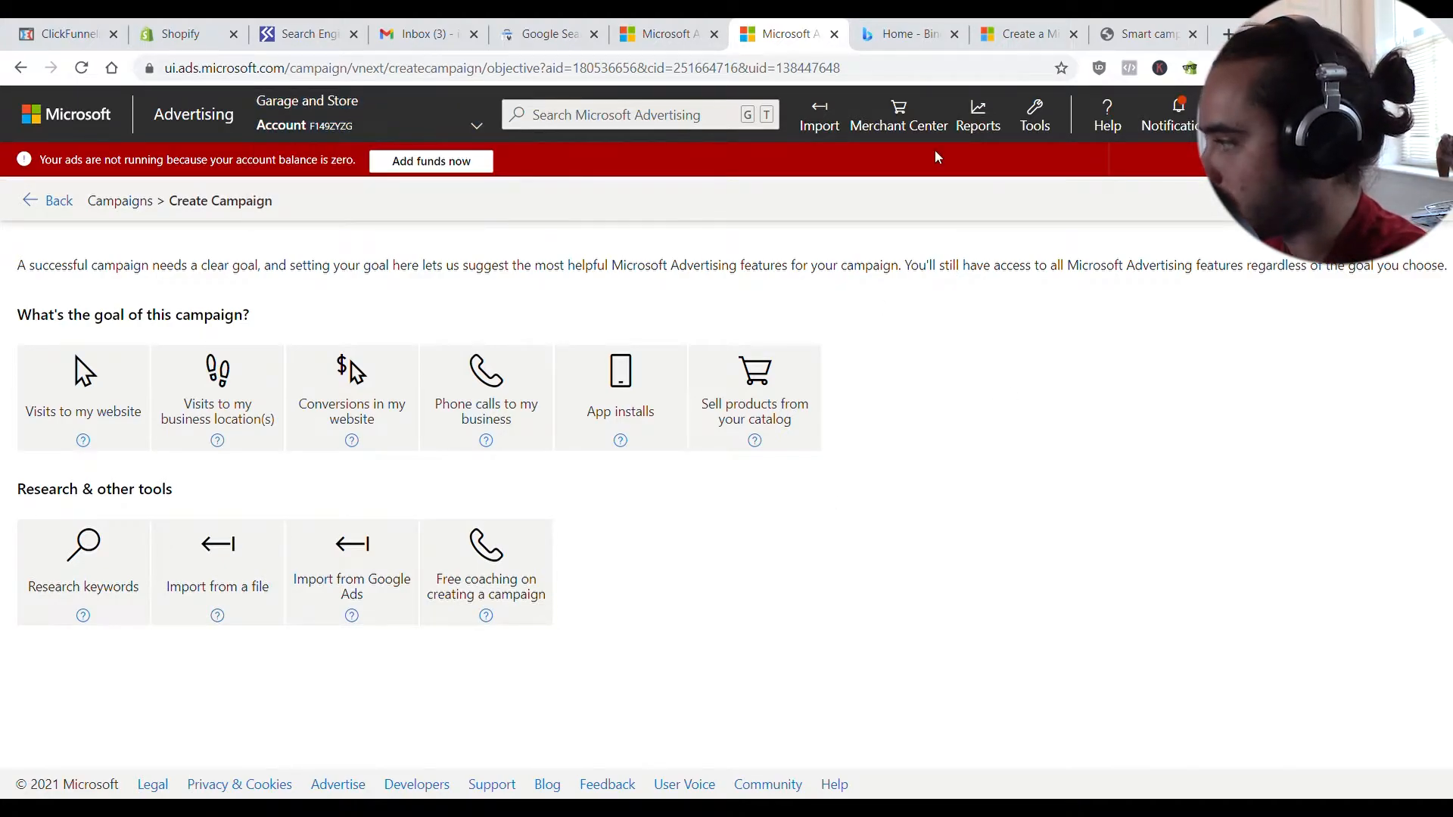
- Open Merchant Center, view the URL-claiming help, and start creating a new store
click(902, 129)
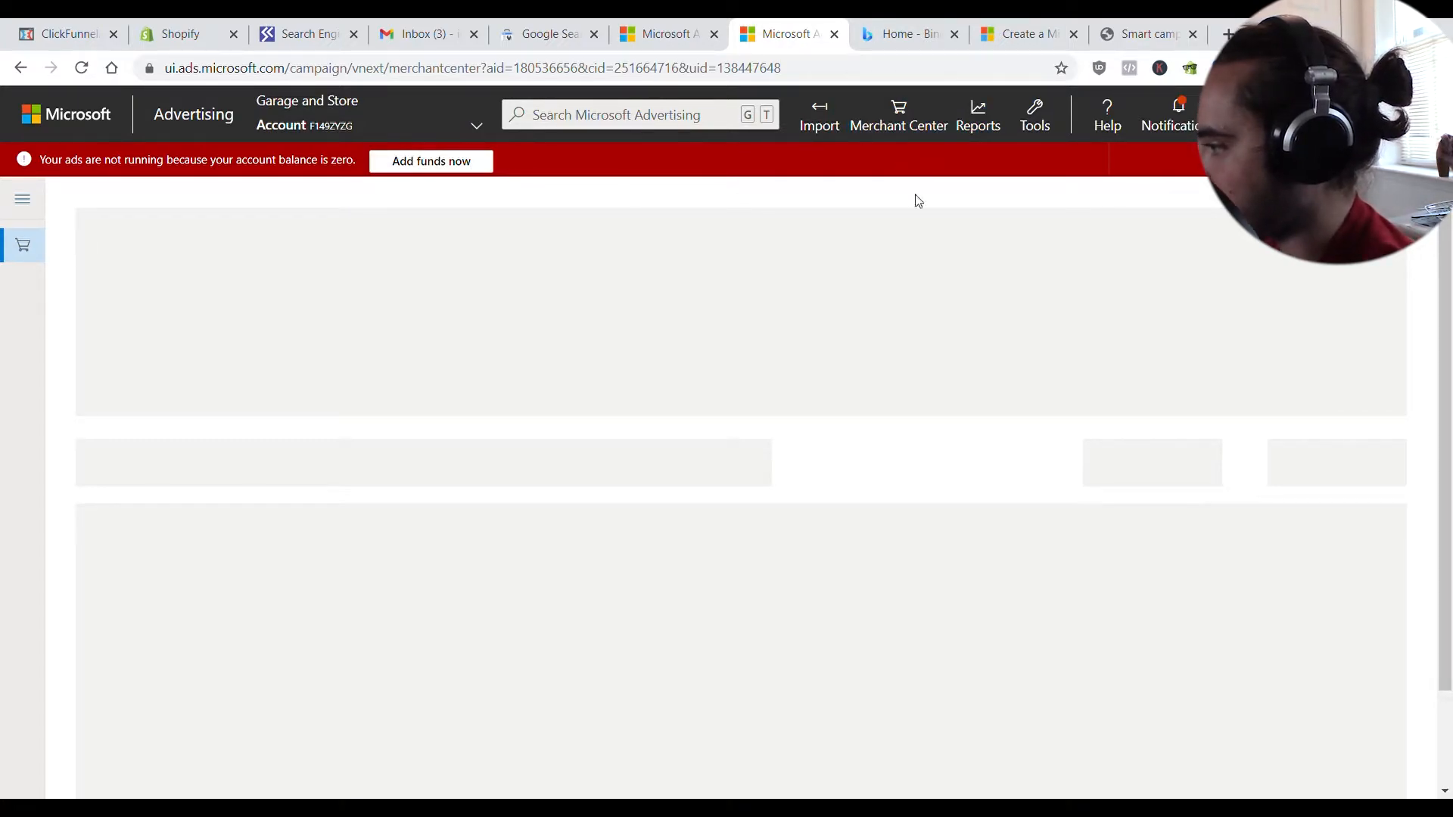
scroll(416, 210, down, 1)
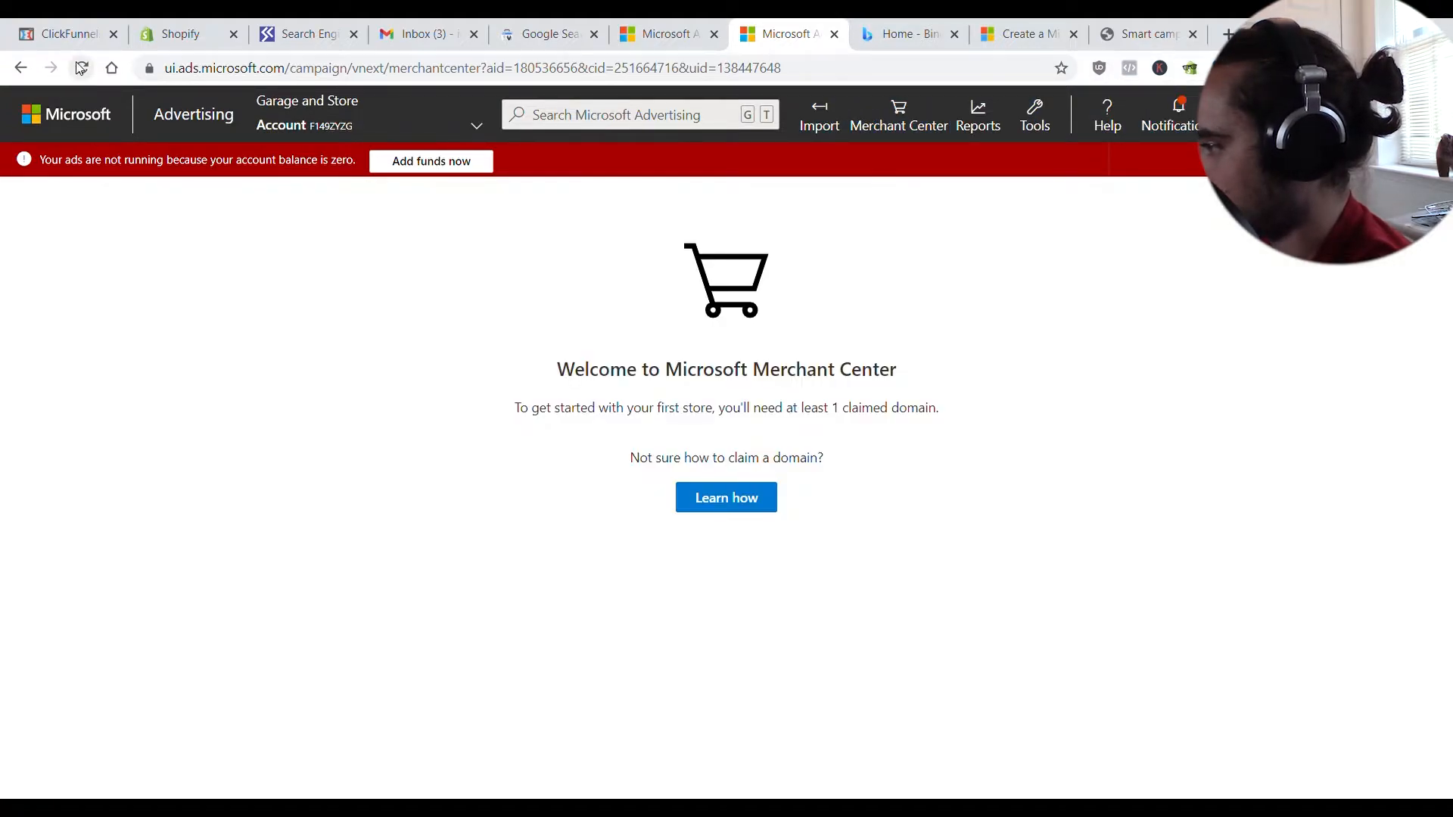
click(756, 503)
click(754, 475)
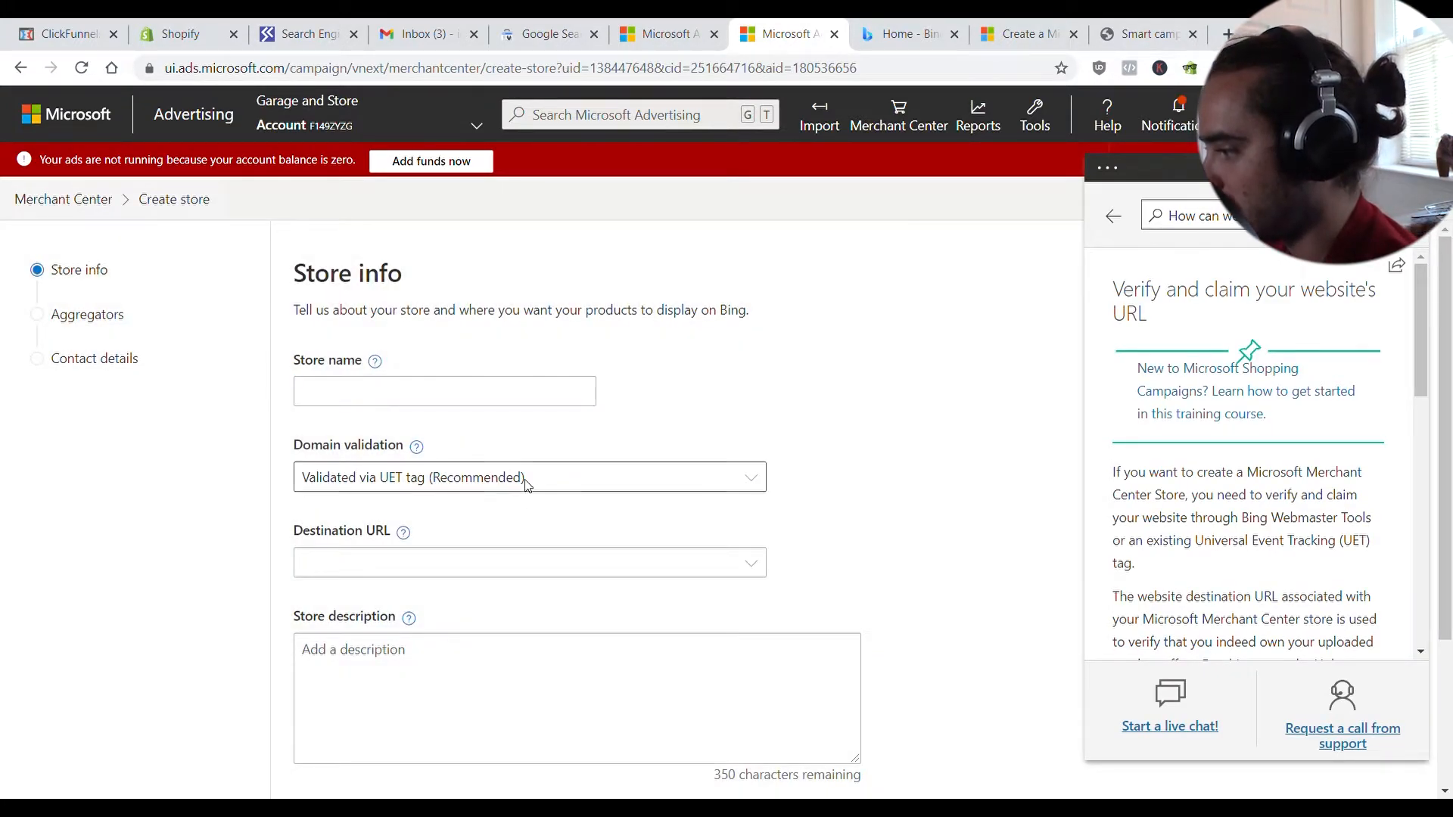
- Create a UET tag named 'Garage and Garden' with the description 'main tag'
click(1035, 115)
click(894, 210)
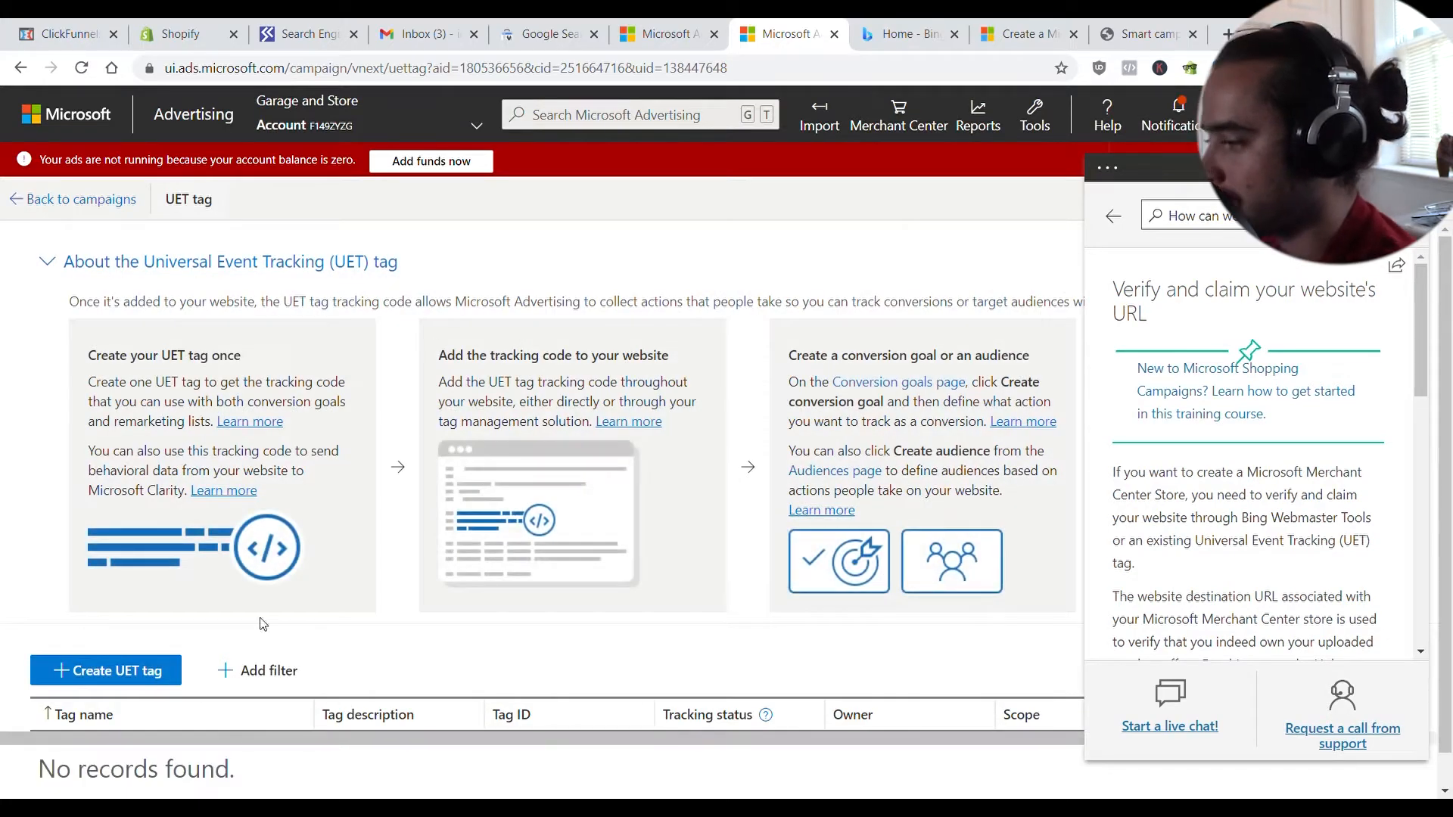
scroll(260, 623, down, 1)
click(143, 634)
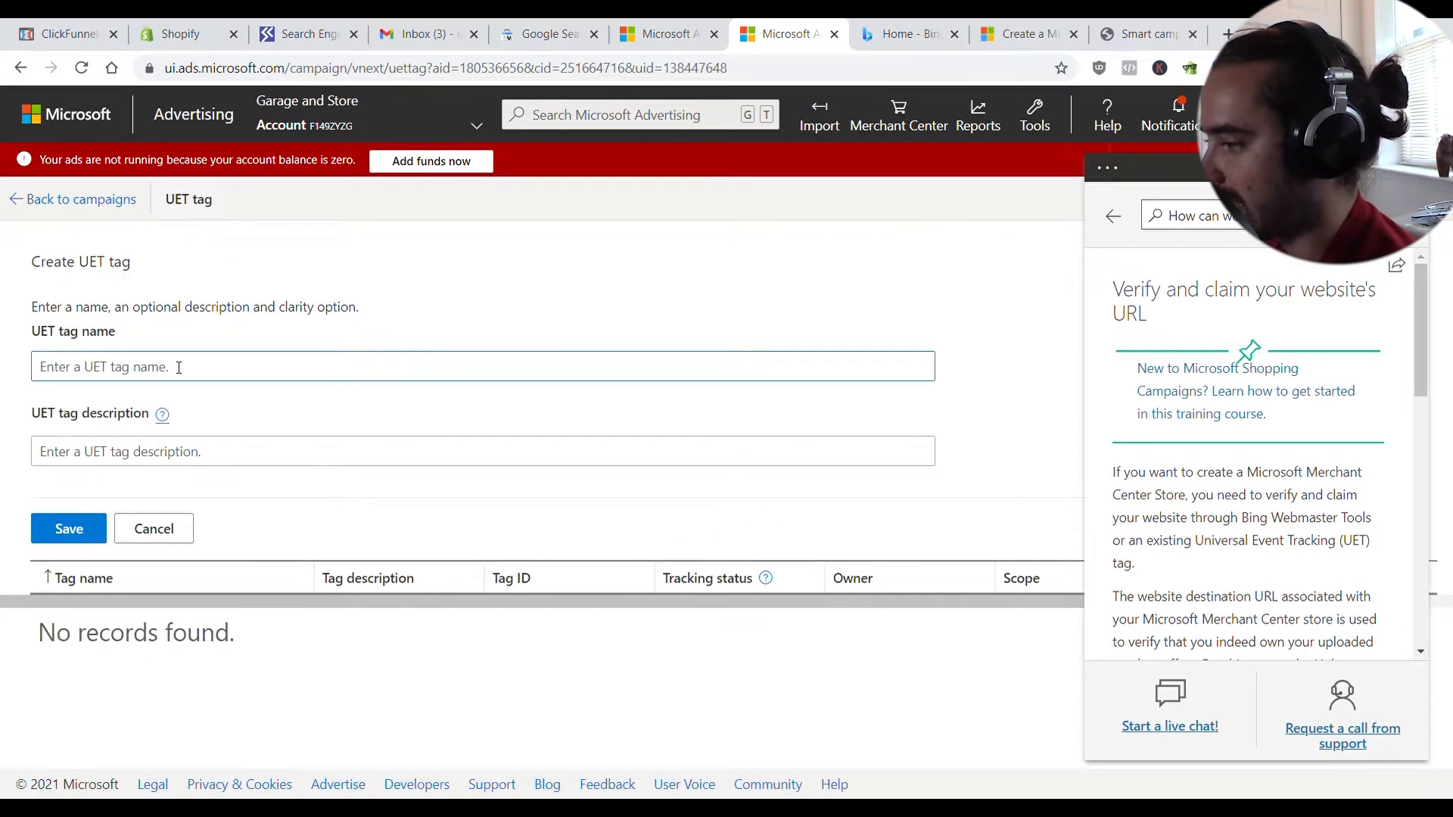
text(Garage and Garden)
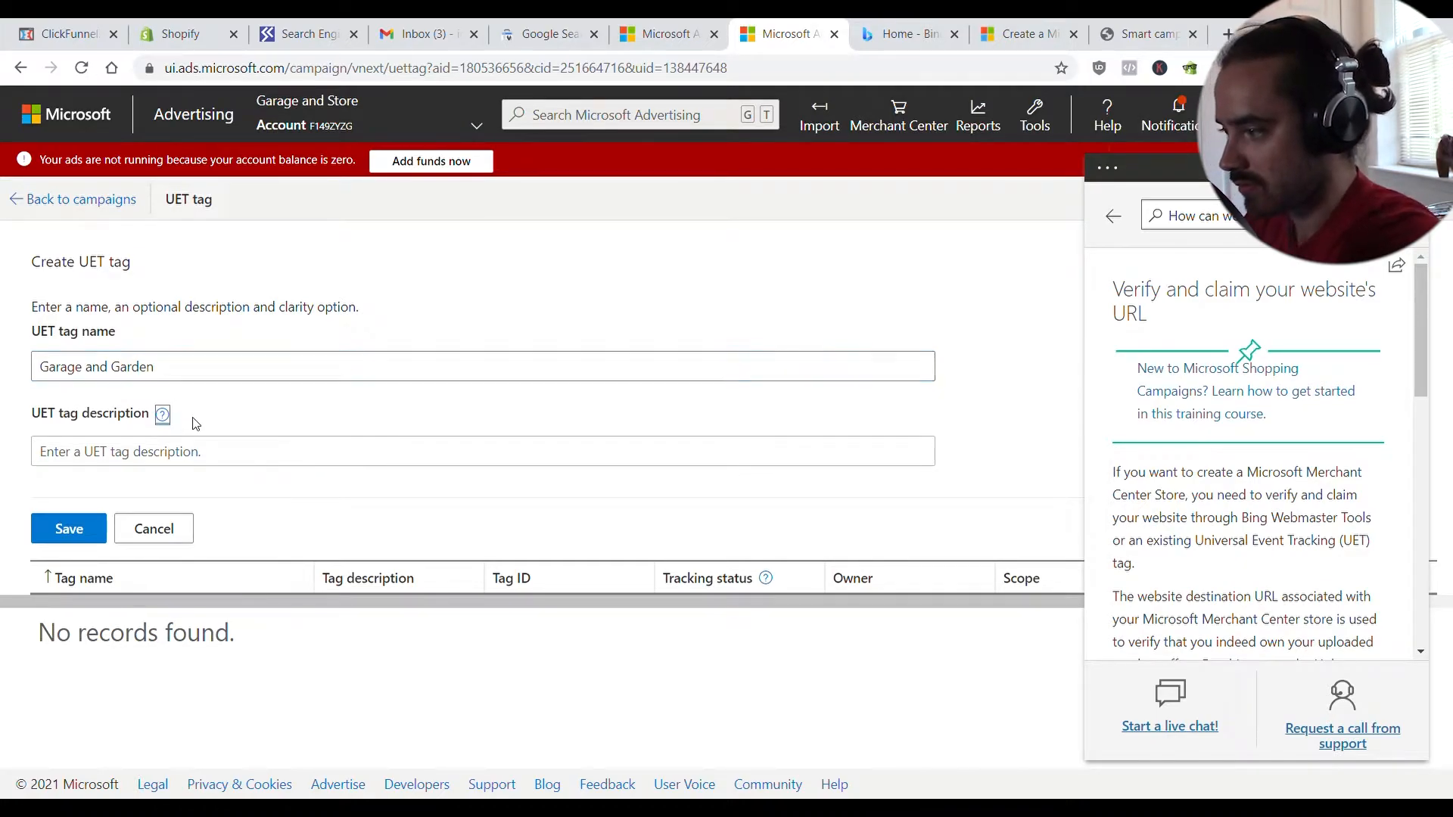
click(240, 460)
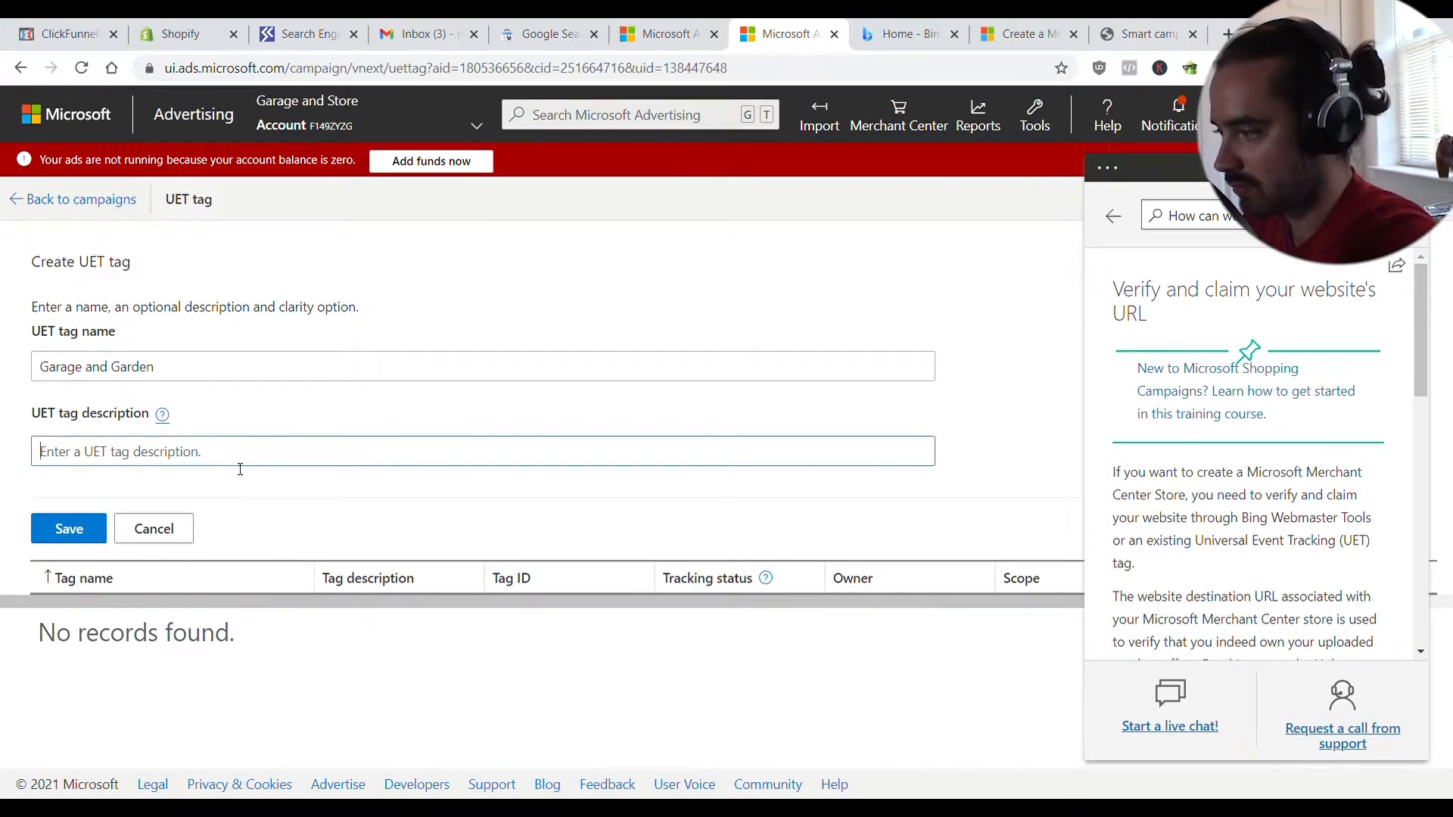
text(main tag)
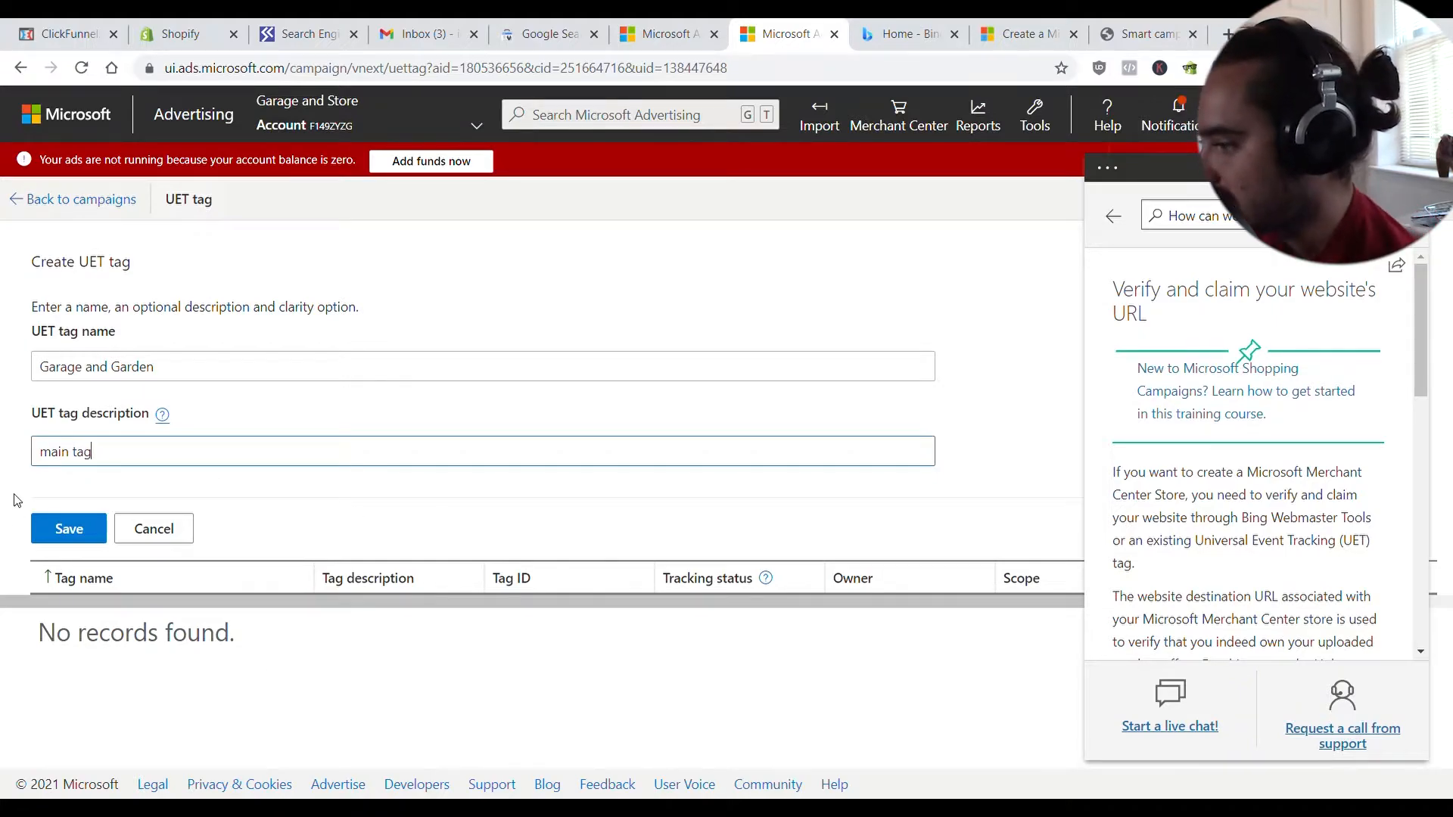
click(71, 529)
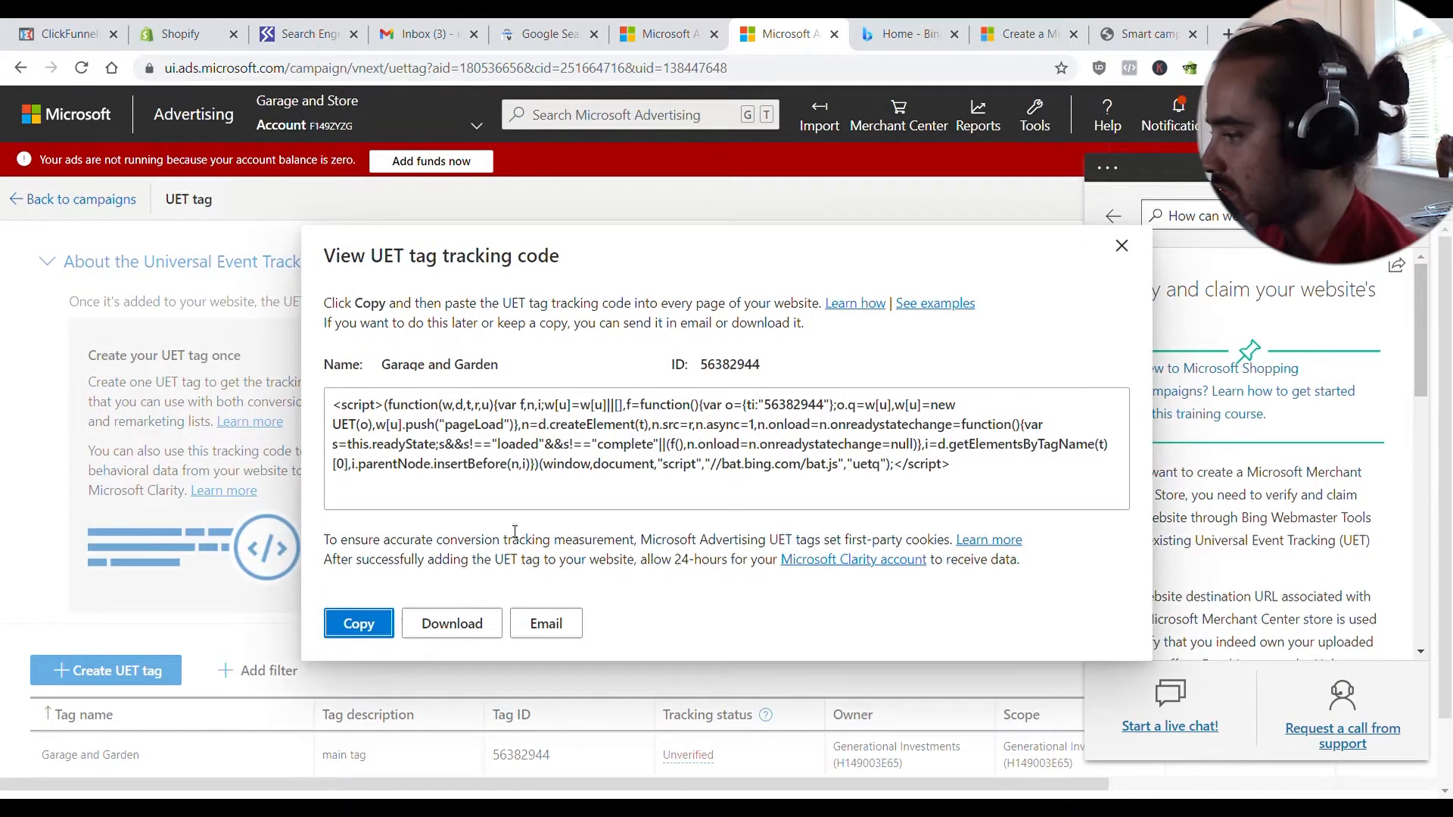
- Copy the new UET tag's tracking code to the clipboard
click(357, 633)
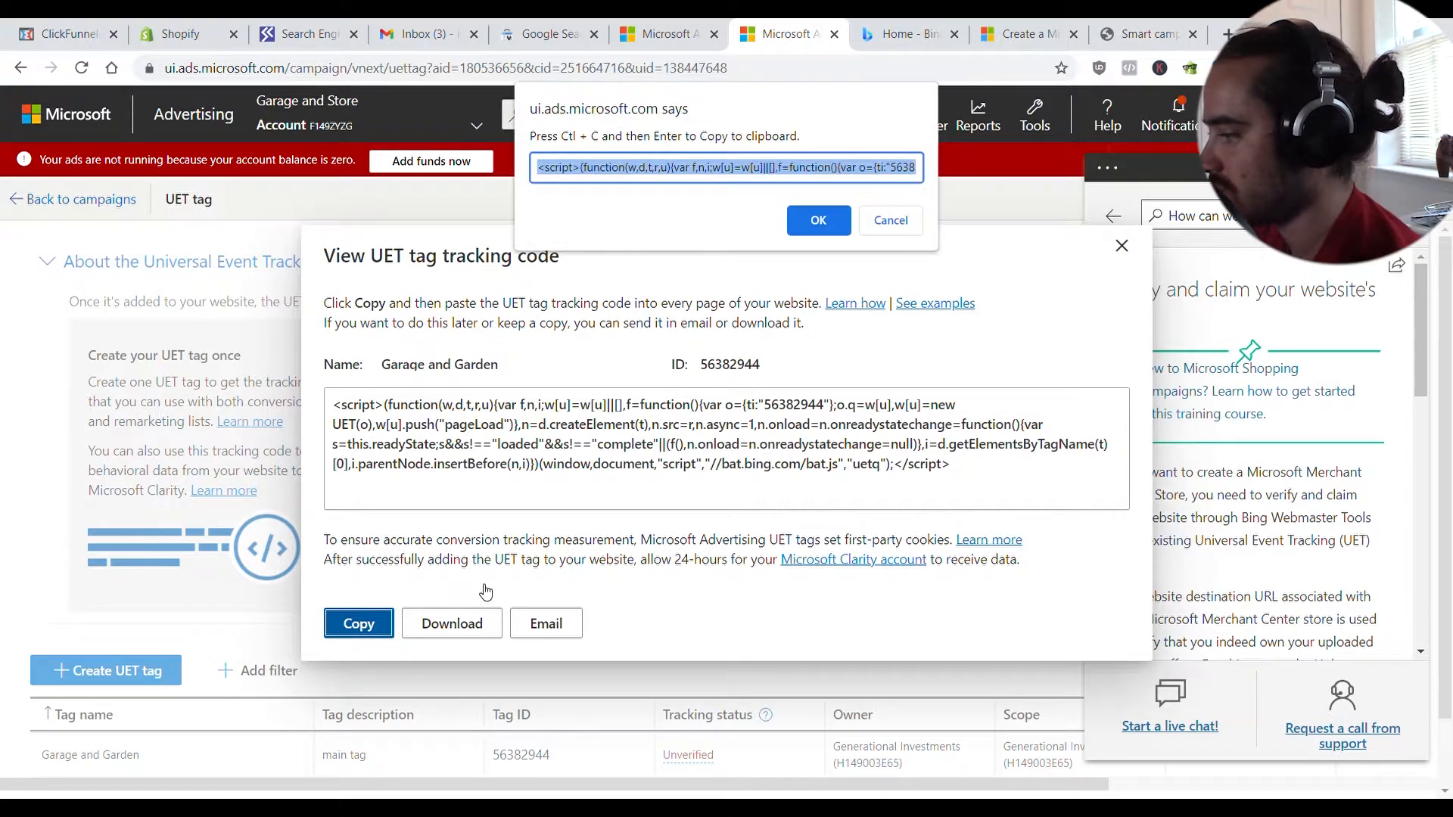
click(819, 220)
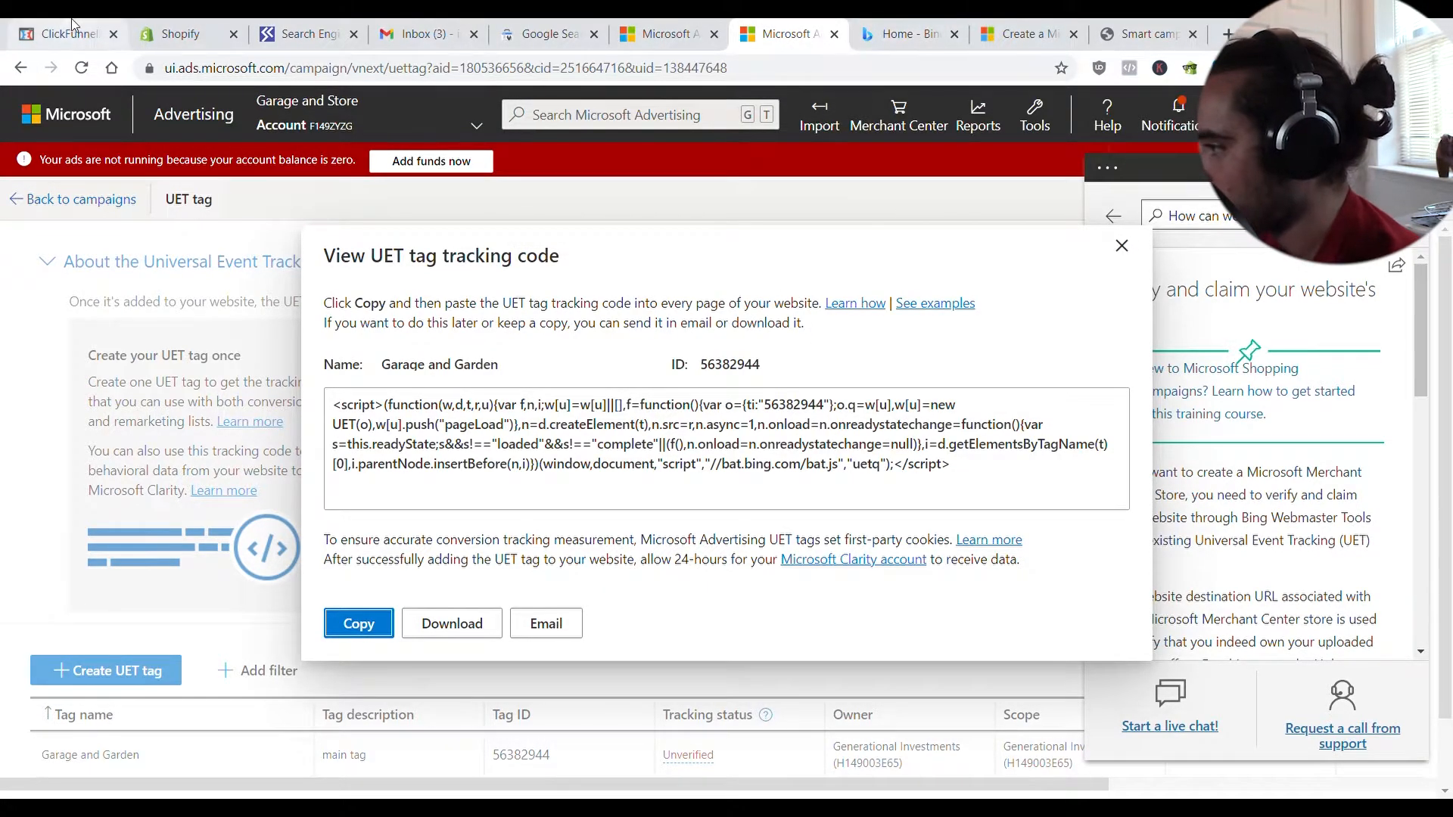
click(178, 33)
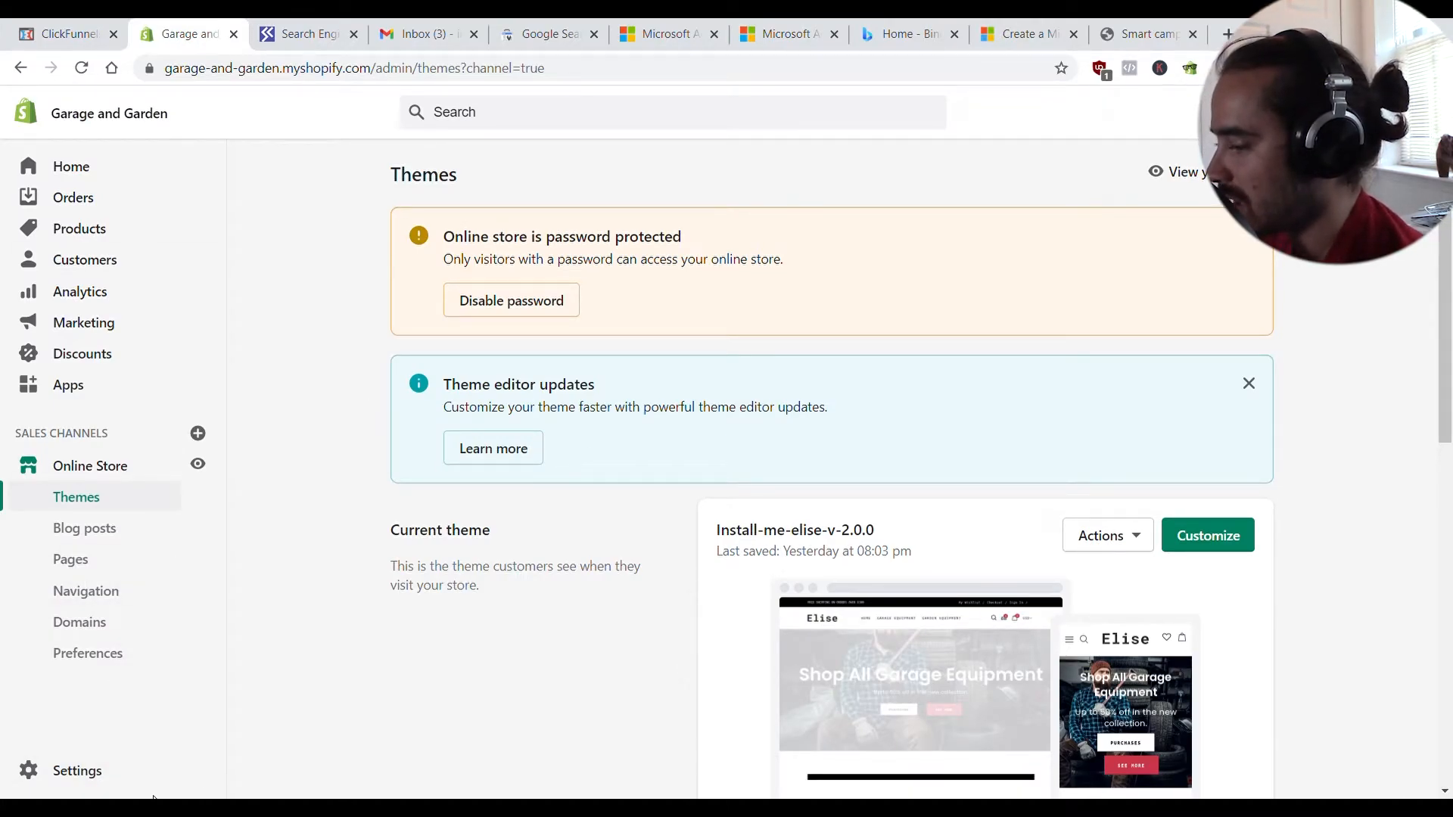
- Paste the UET tracking script into Shopify's checkout Additional scripts and save it
click(133, 771)
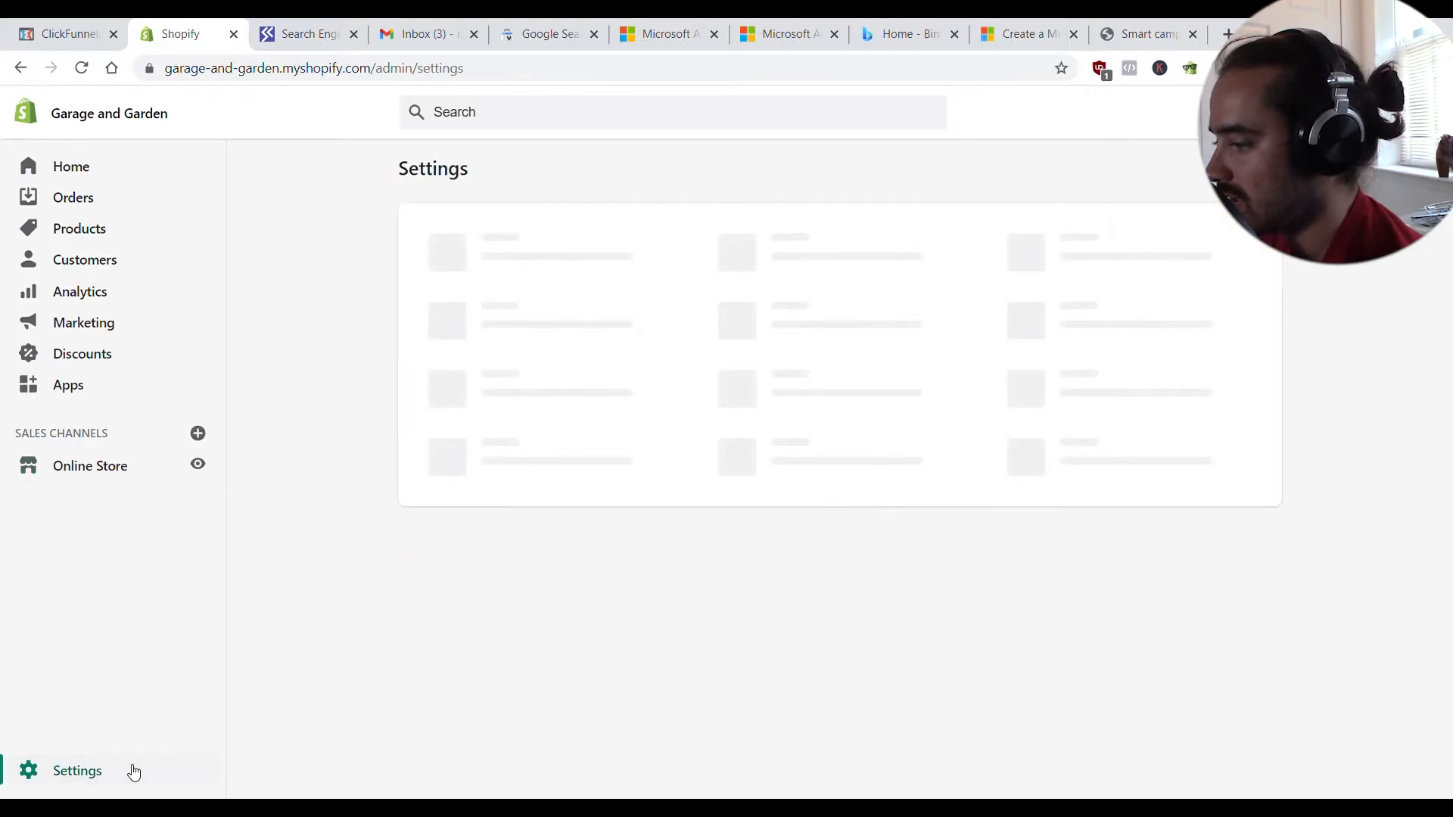
click(553, 454)
scroll(757, 529, down, 8)
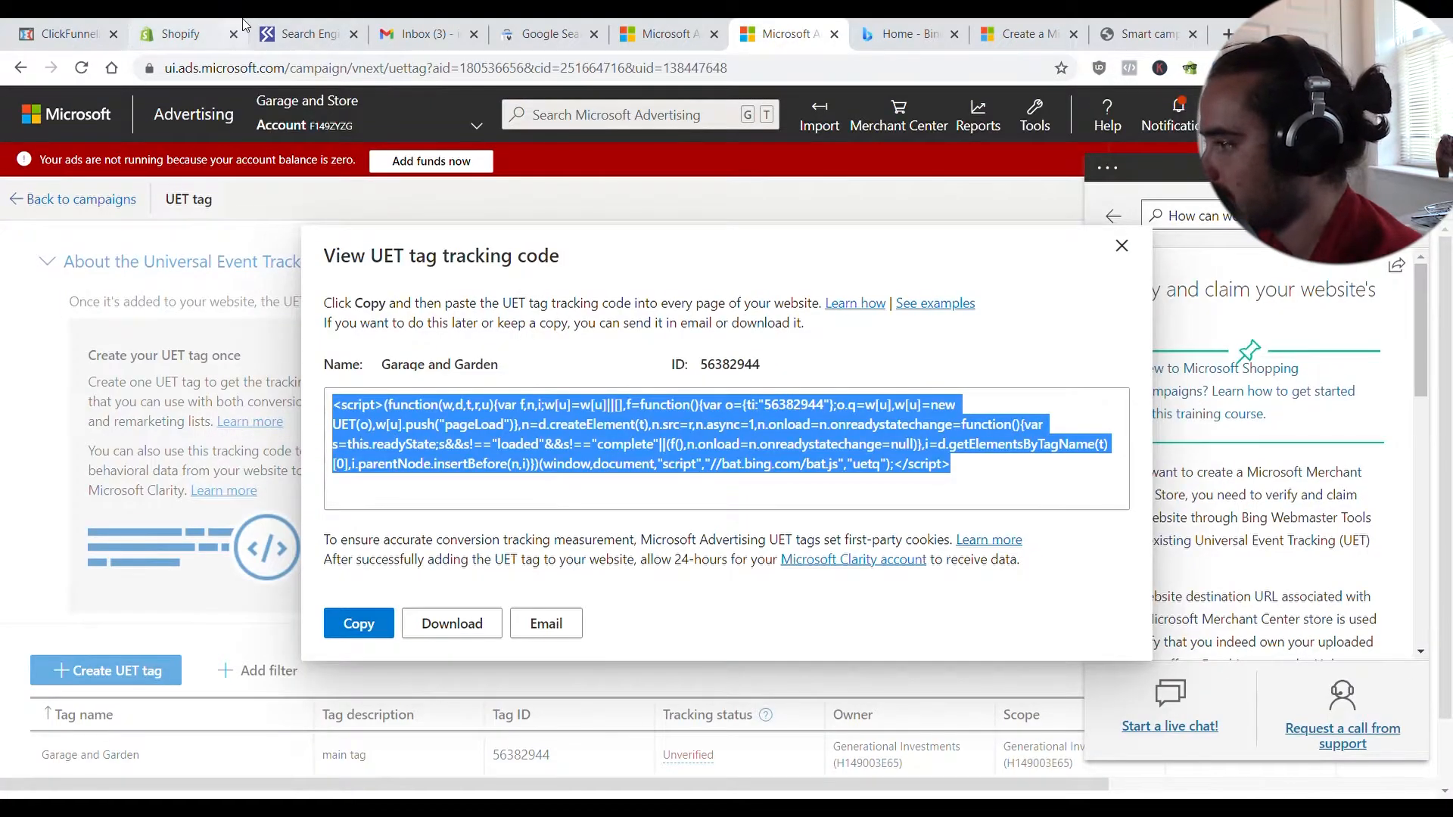
click(181, 33)
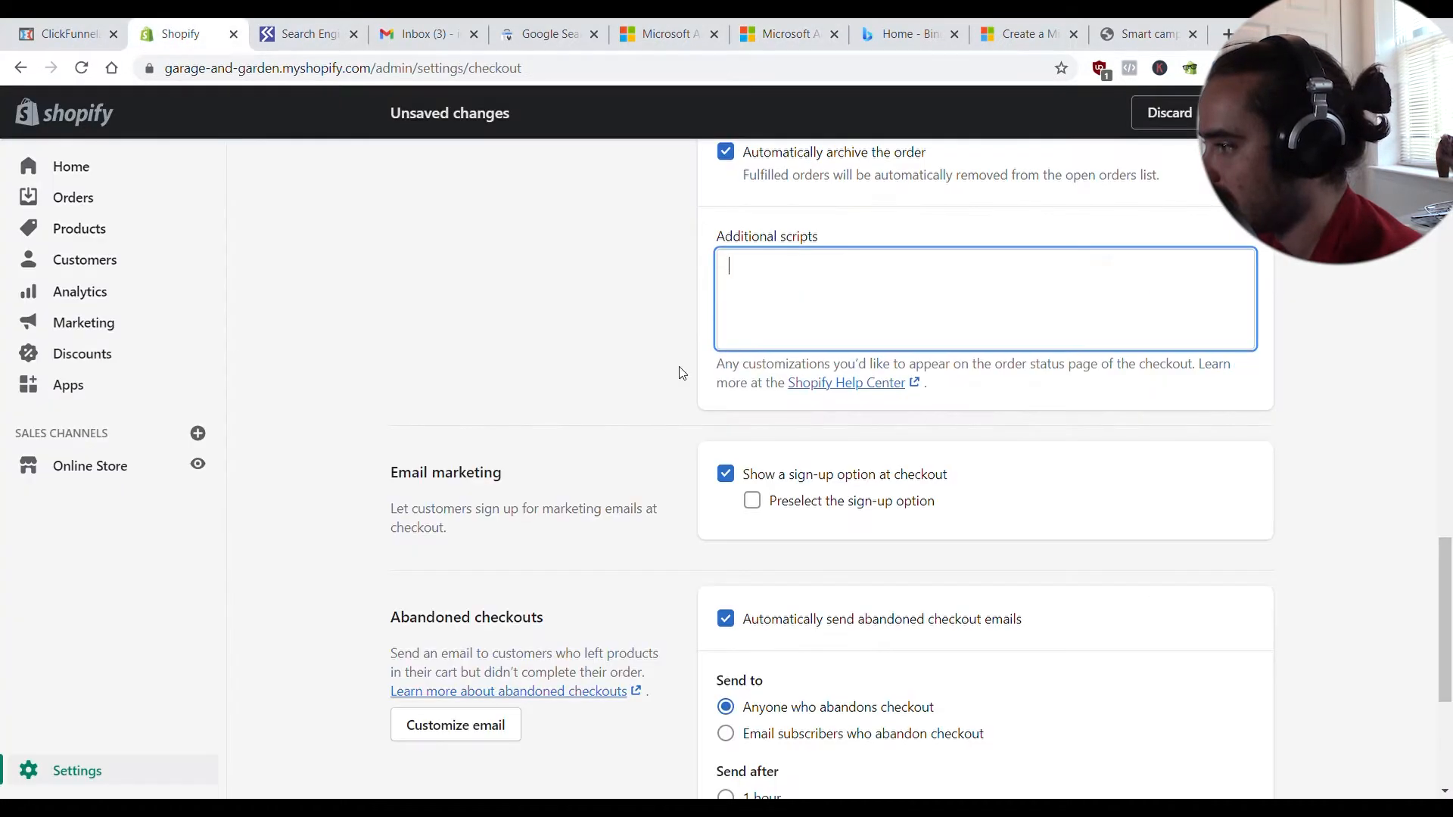
key(ctrl+v)
click(1241, 112)
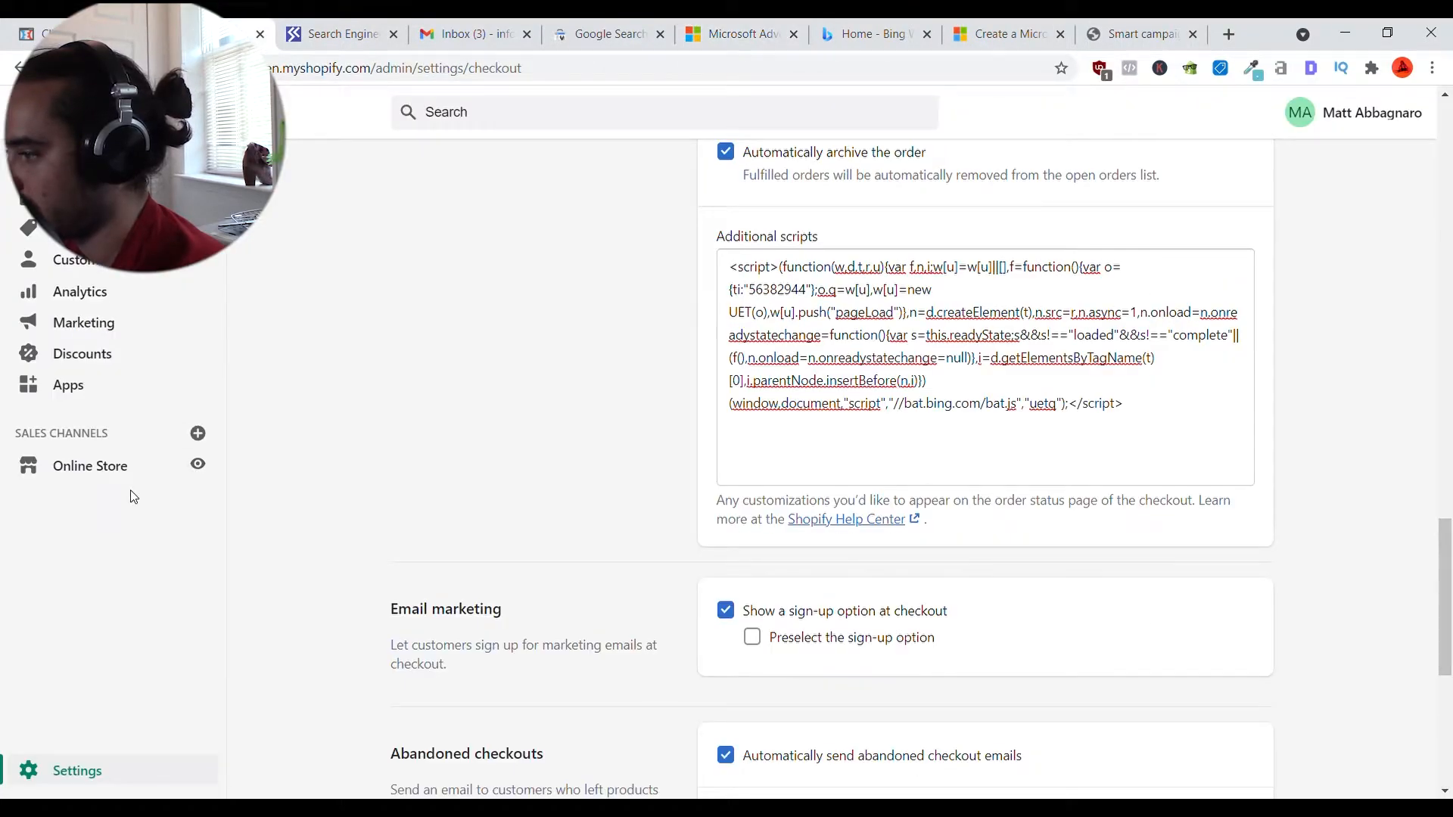
click(129, 469)
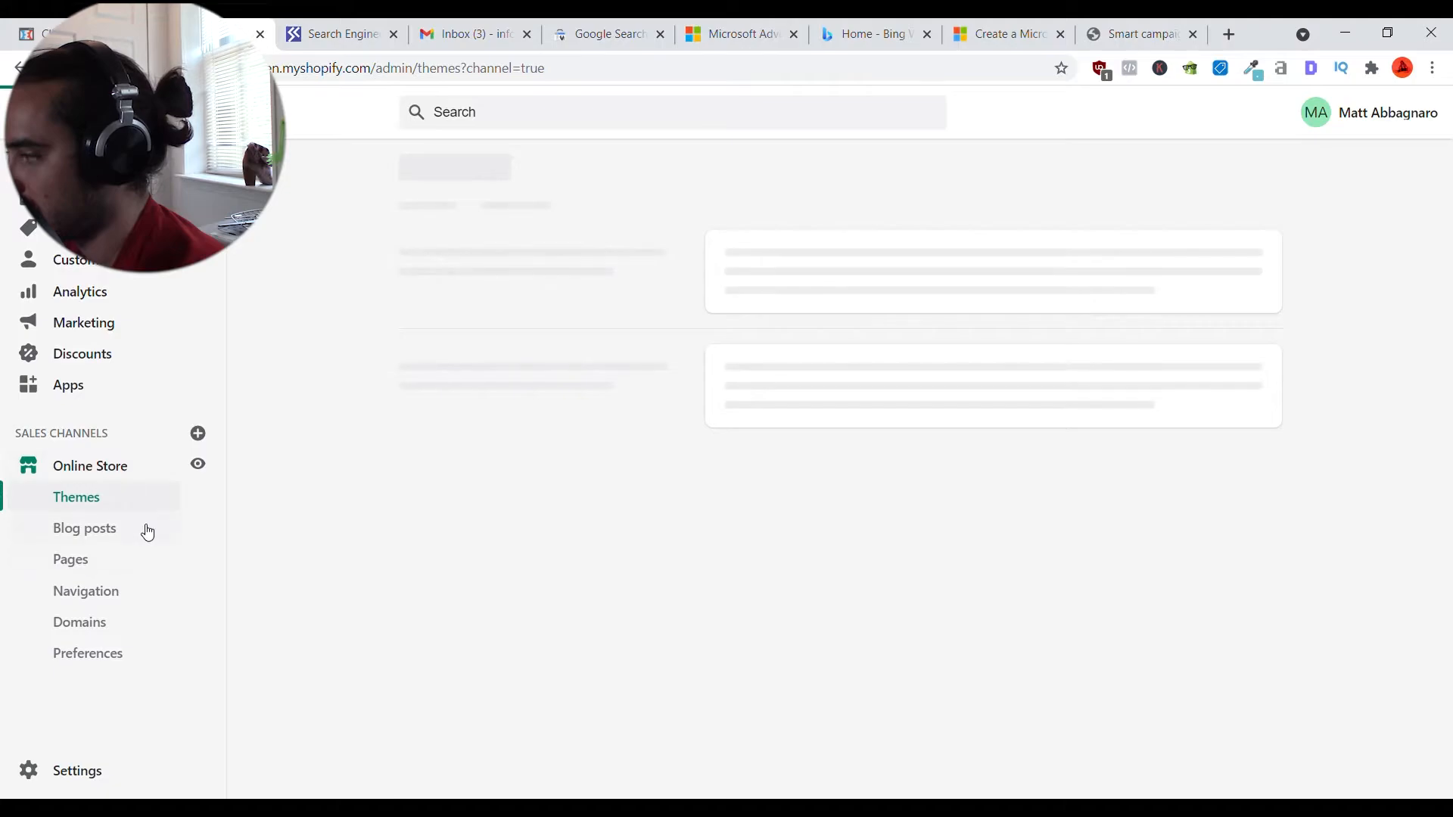
- Paste the UET script right after </body> in the theme's theme.liquid file and save
click(1117, 536)
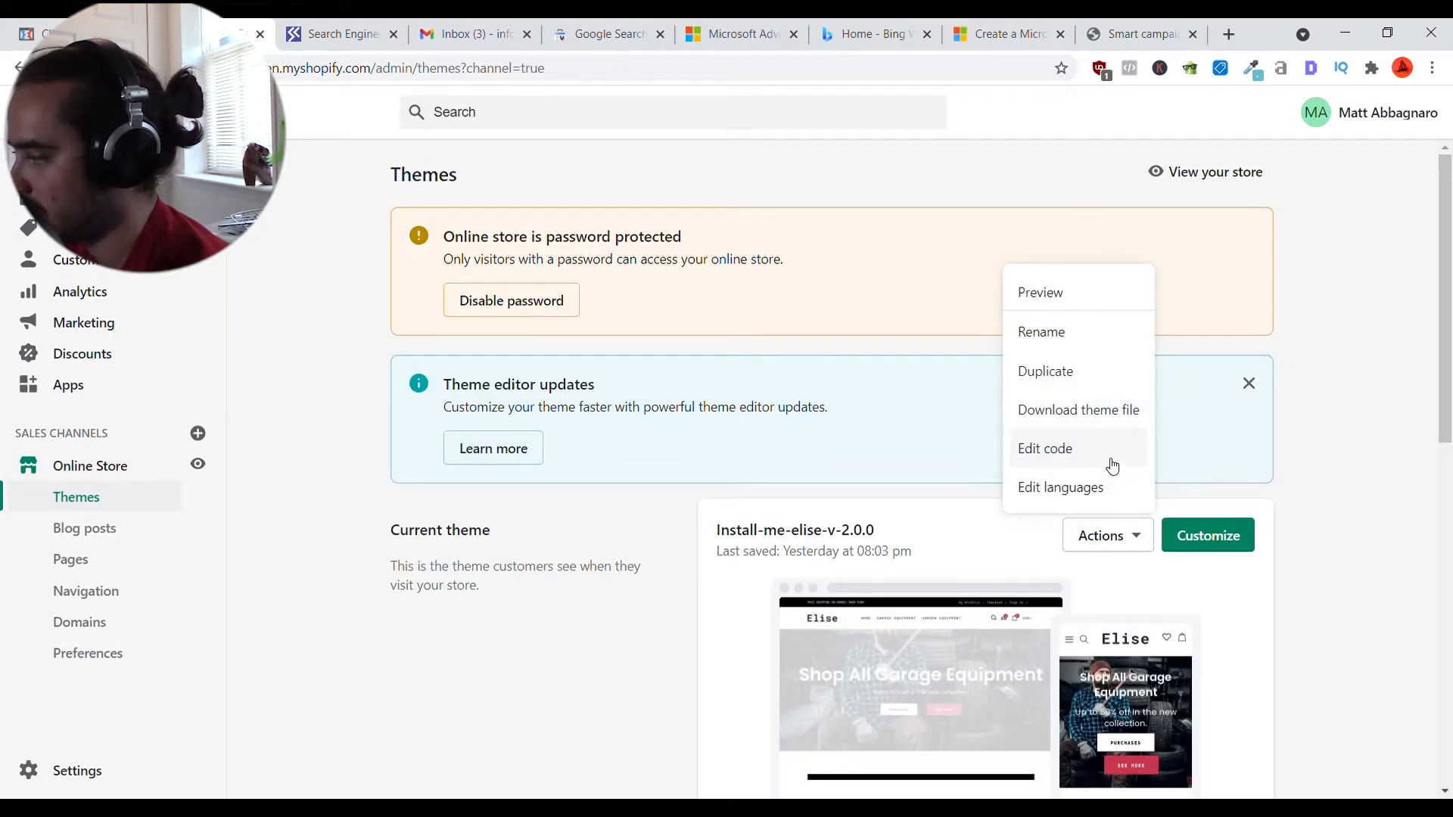
click(1108, 461)
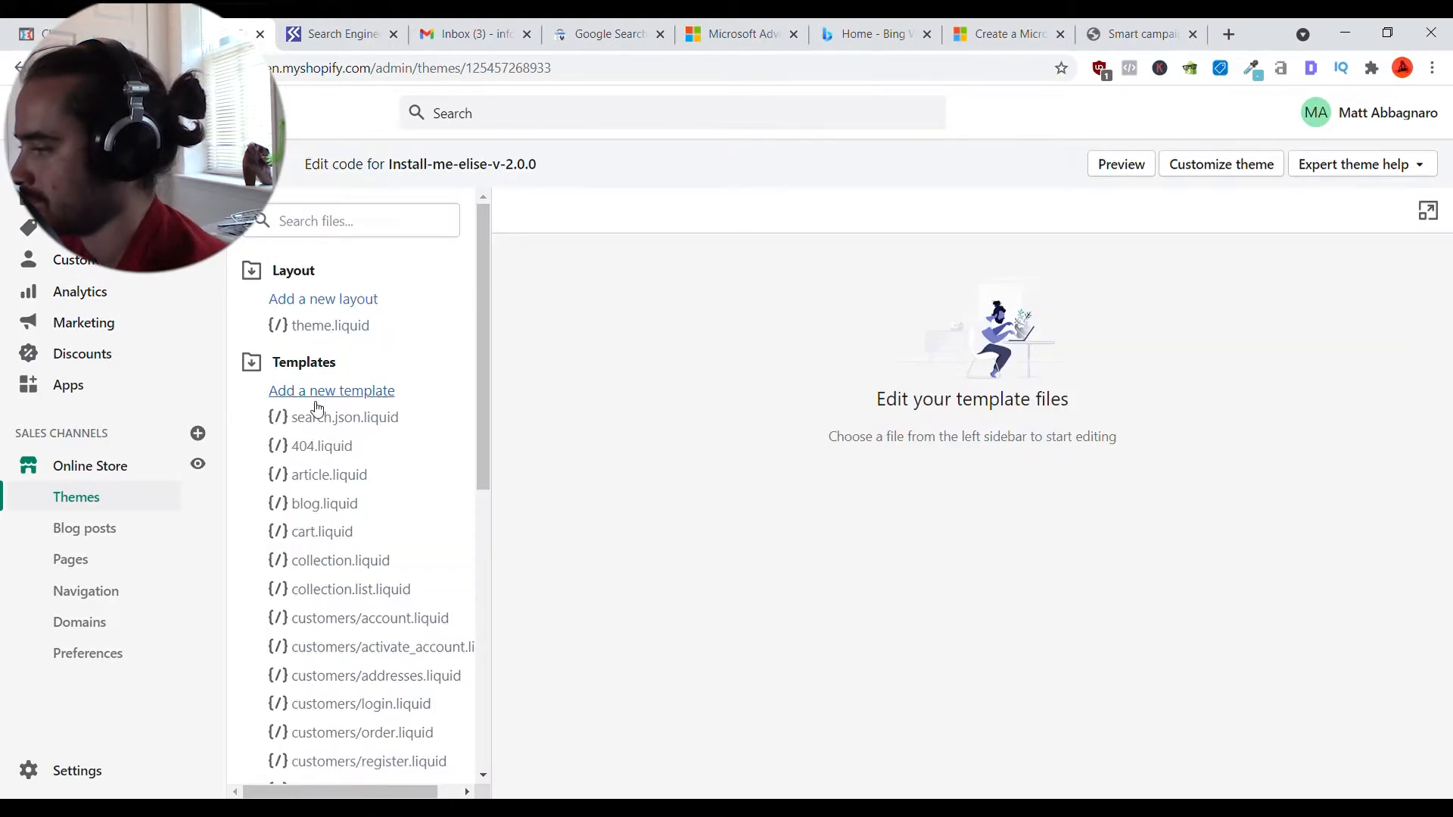
click(339, 327)
scroll(906, 467, down, 20)
scroll(905, 467, down, 1)
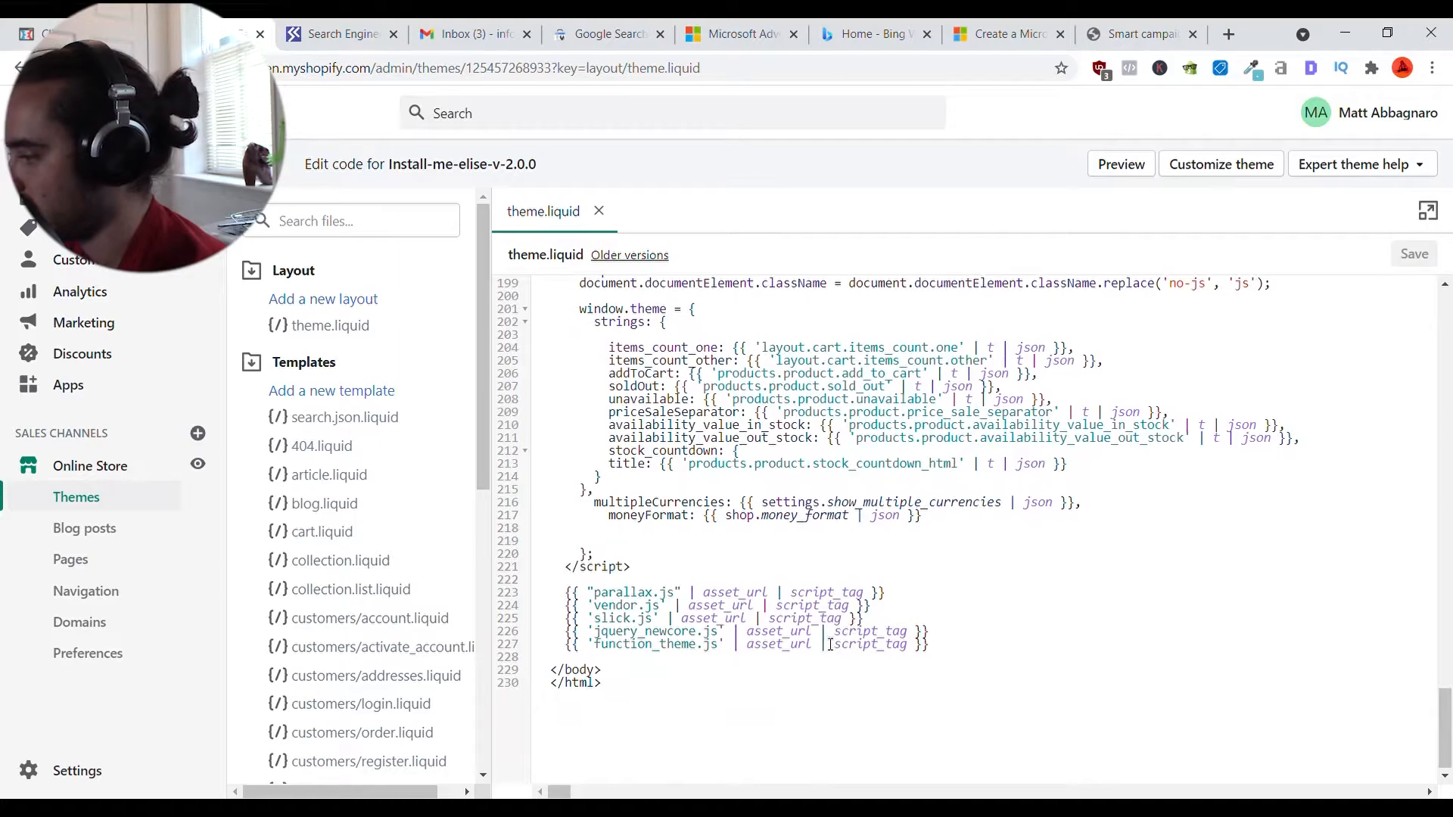
click(974, 657)
click(918, 675)
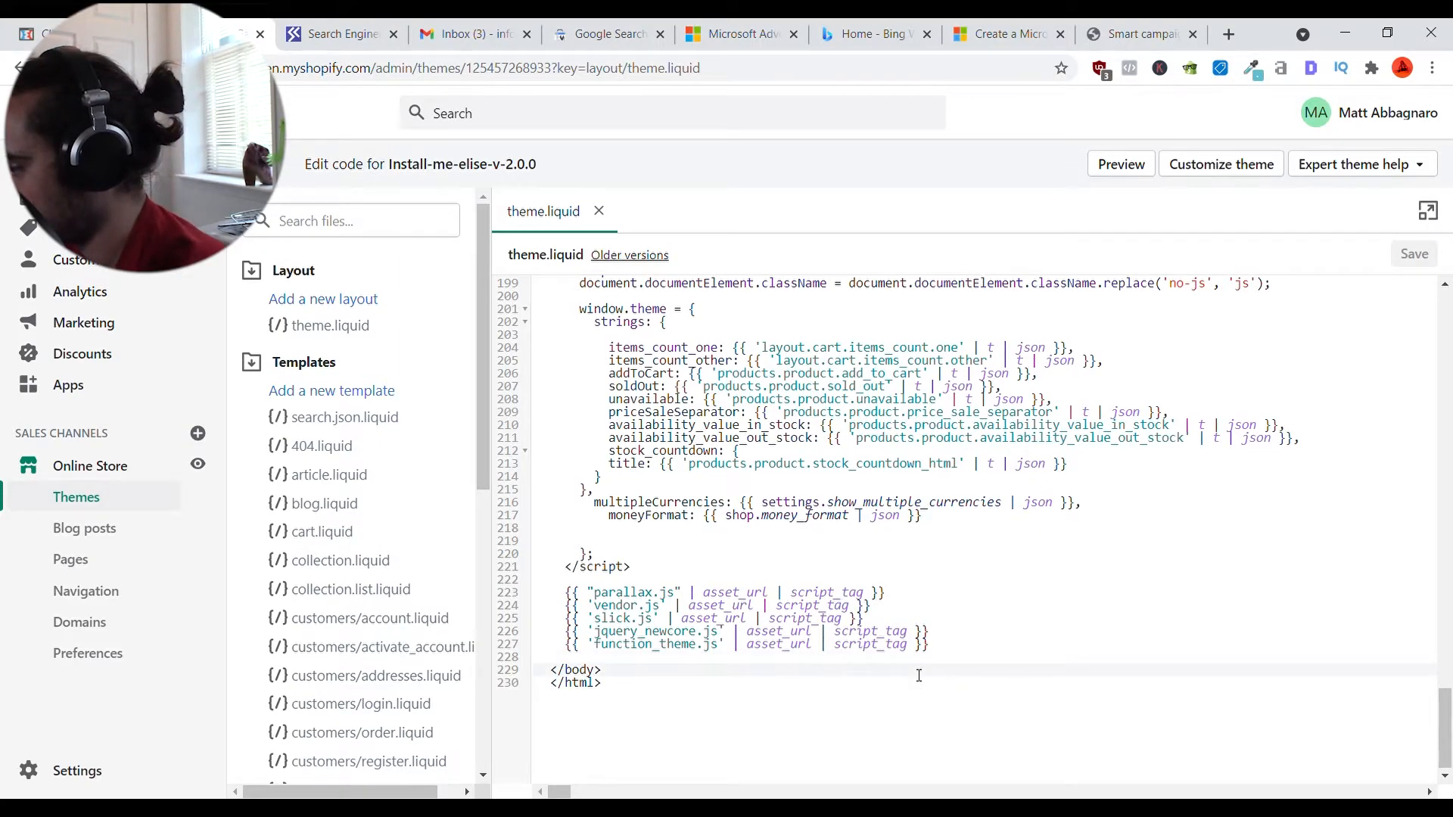
key(ctrl+v)
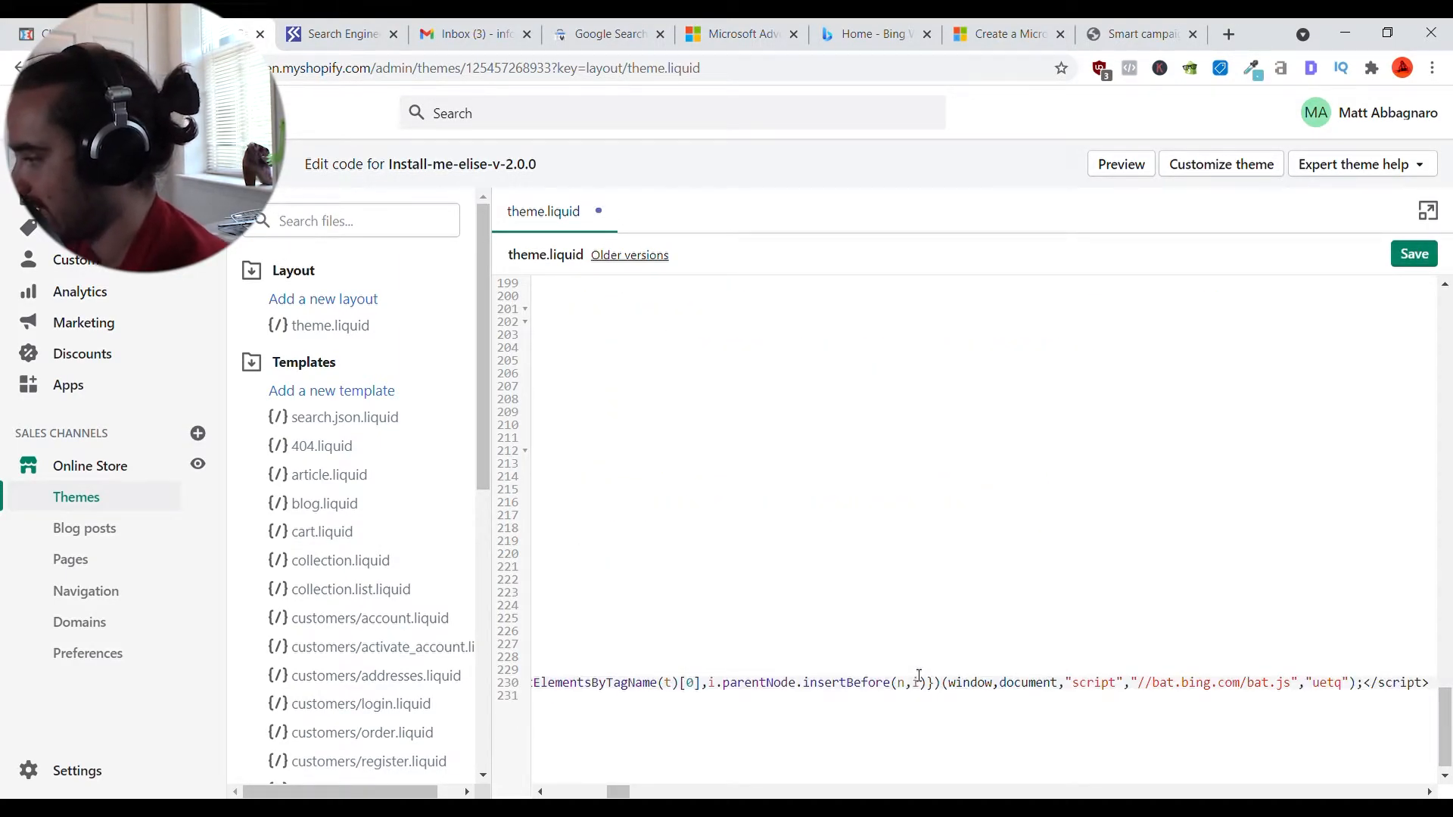
click(1413, 254)
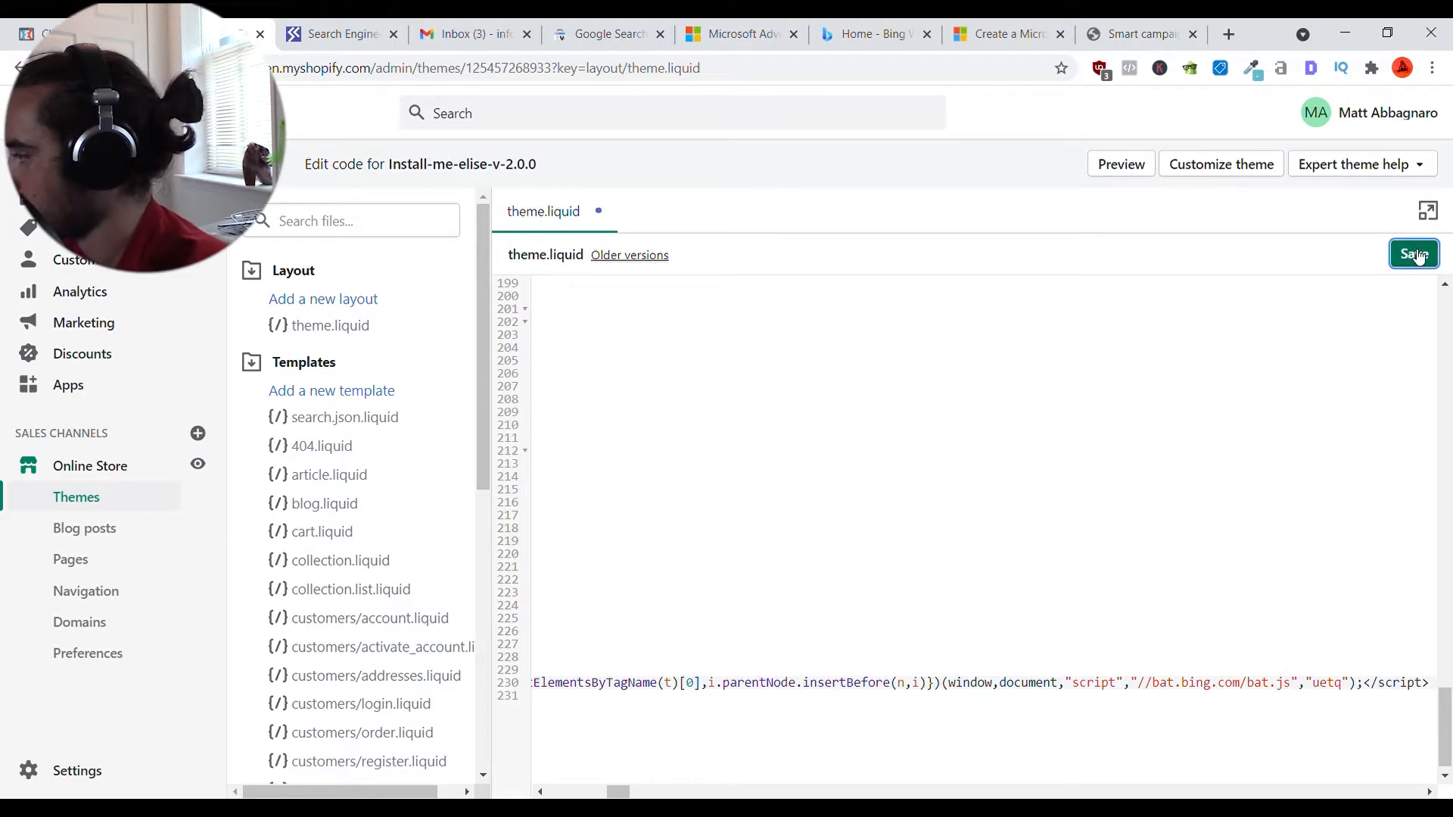
click(197, 470)
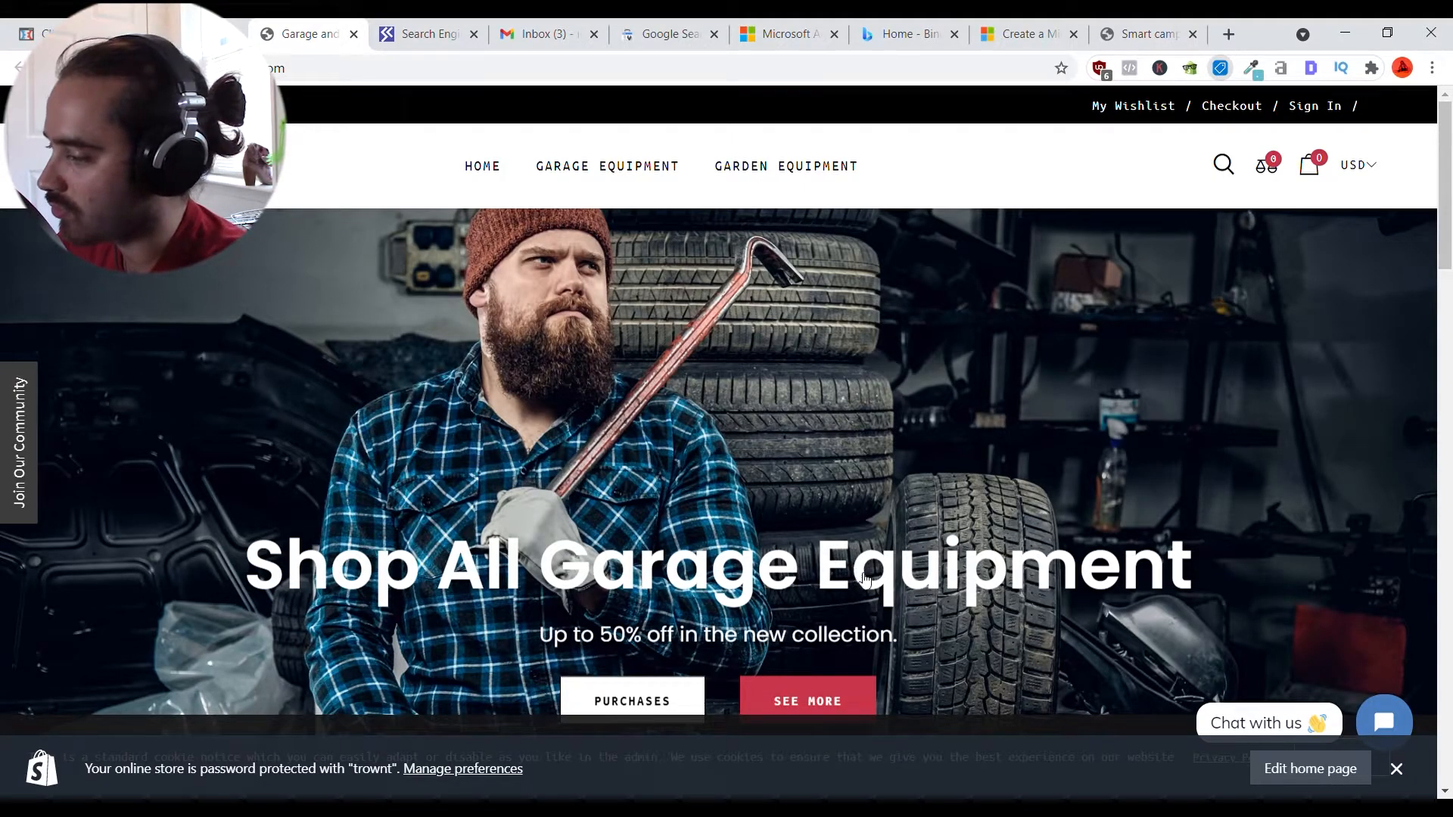
- Turn off uBlock ad blocking for the store page and reload it
click(1100, 69)
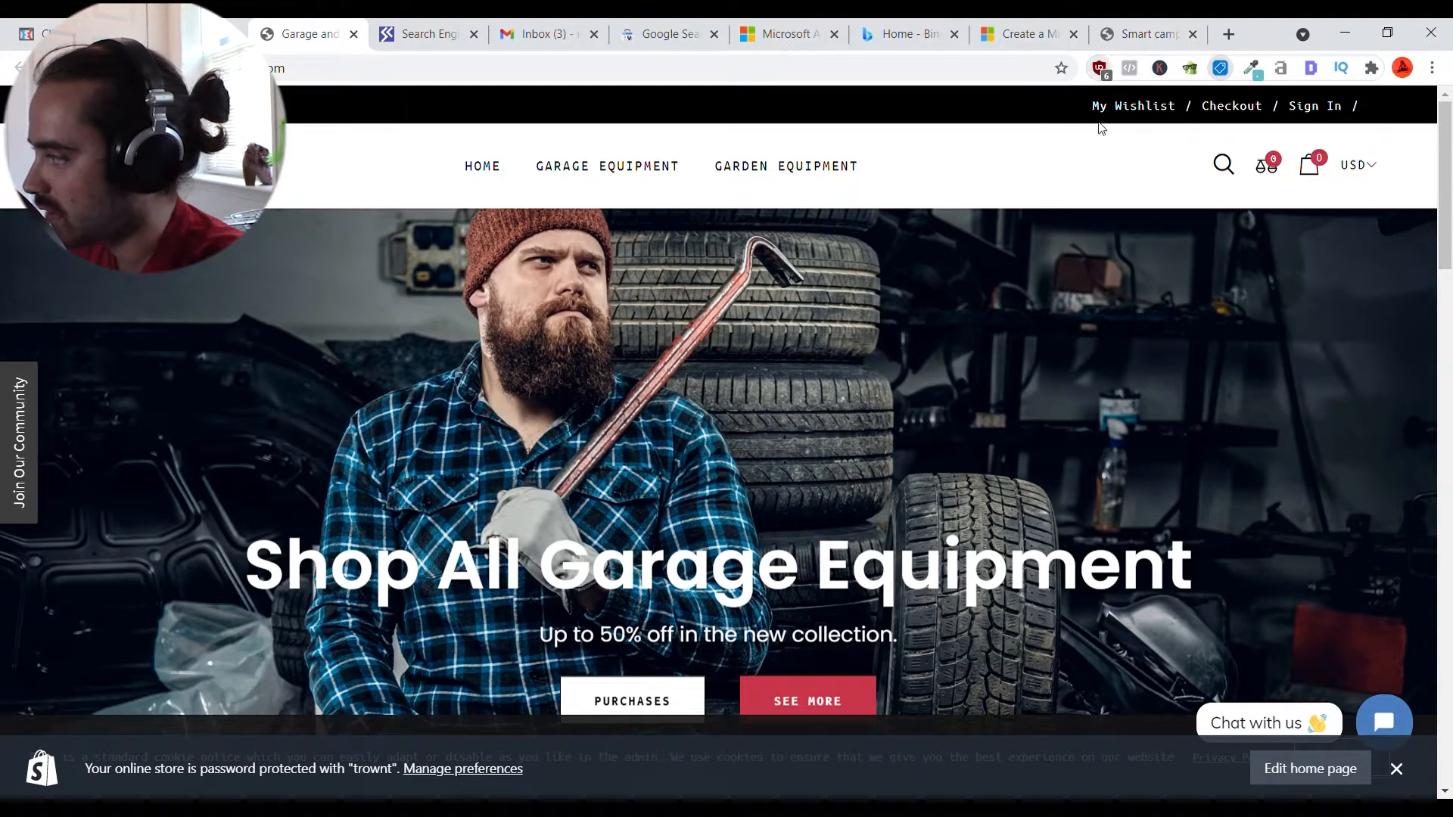
click(975, 125)
click(1057, 139)
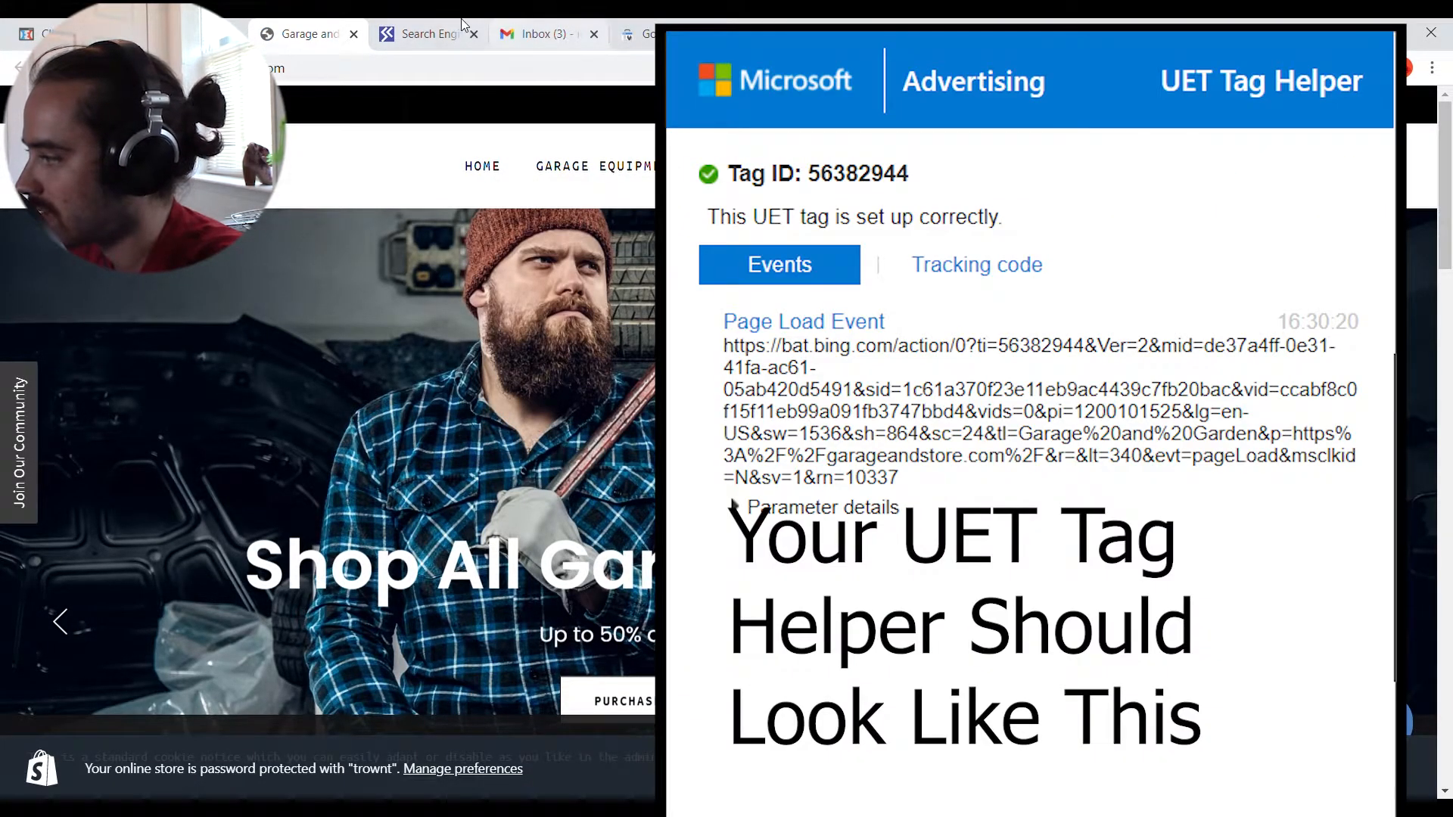
- Back in Microsoft Advertising, close the UET tracking code window
click(749, 24)
click(1127, 256)
scroll(726, 507, down, 2)
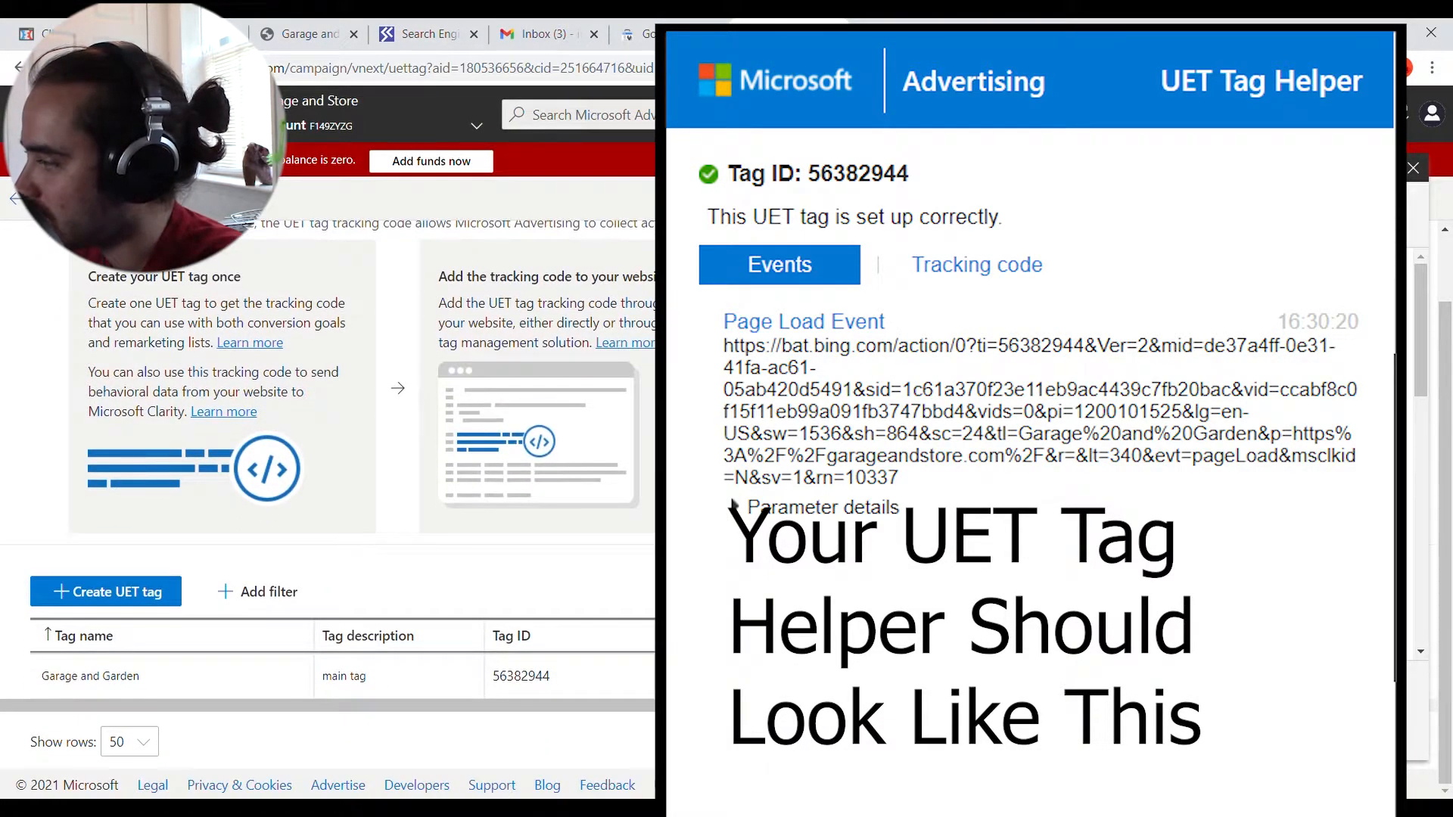
click(1034, 117)
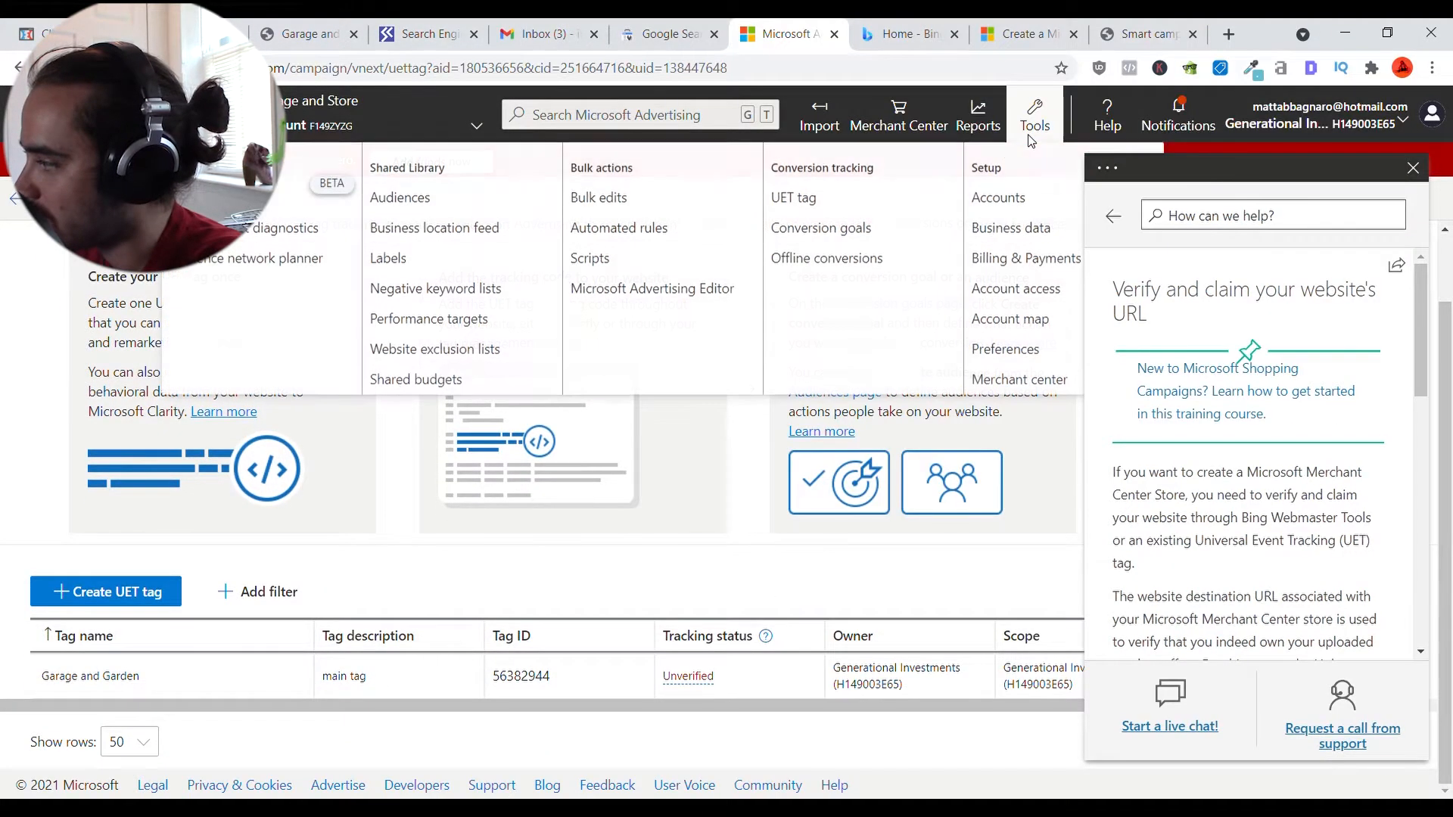
- Start a new Merchant Center store named 'Garage and Garden' with SSL checkout set to Yes
click(918, 121)
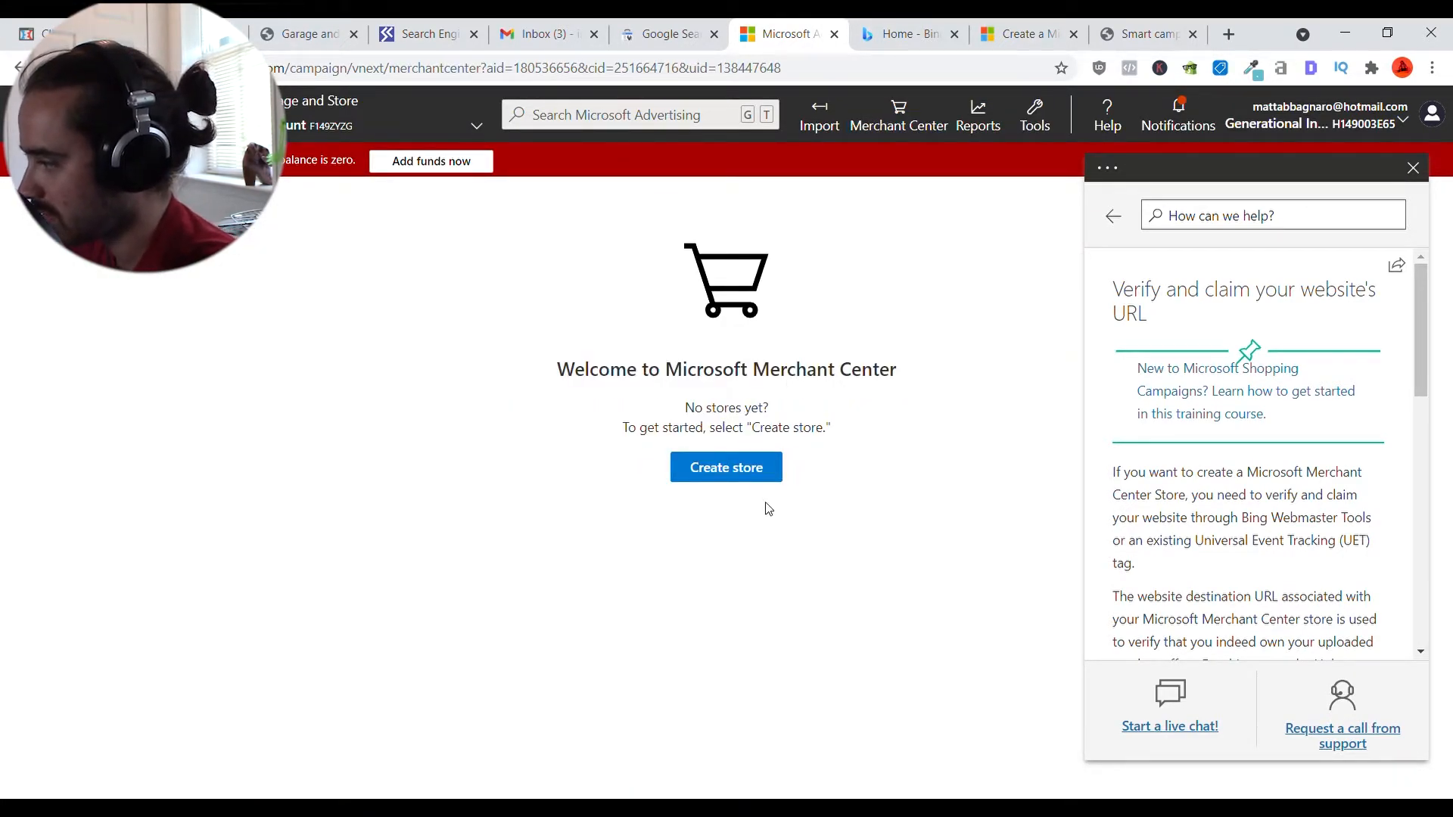
click(756, 469)
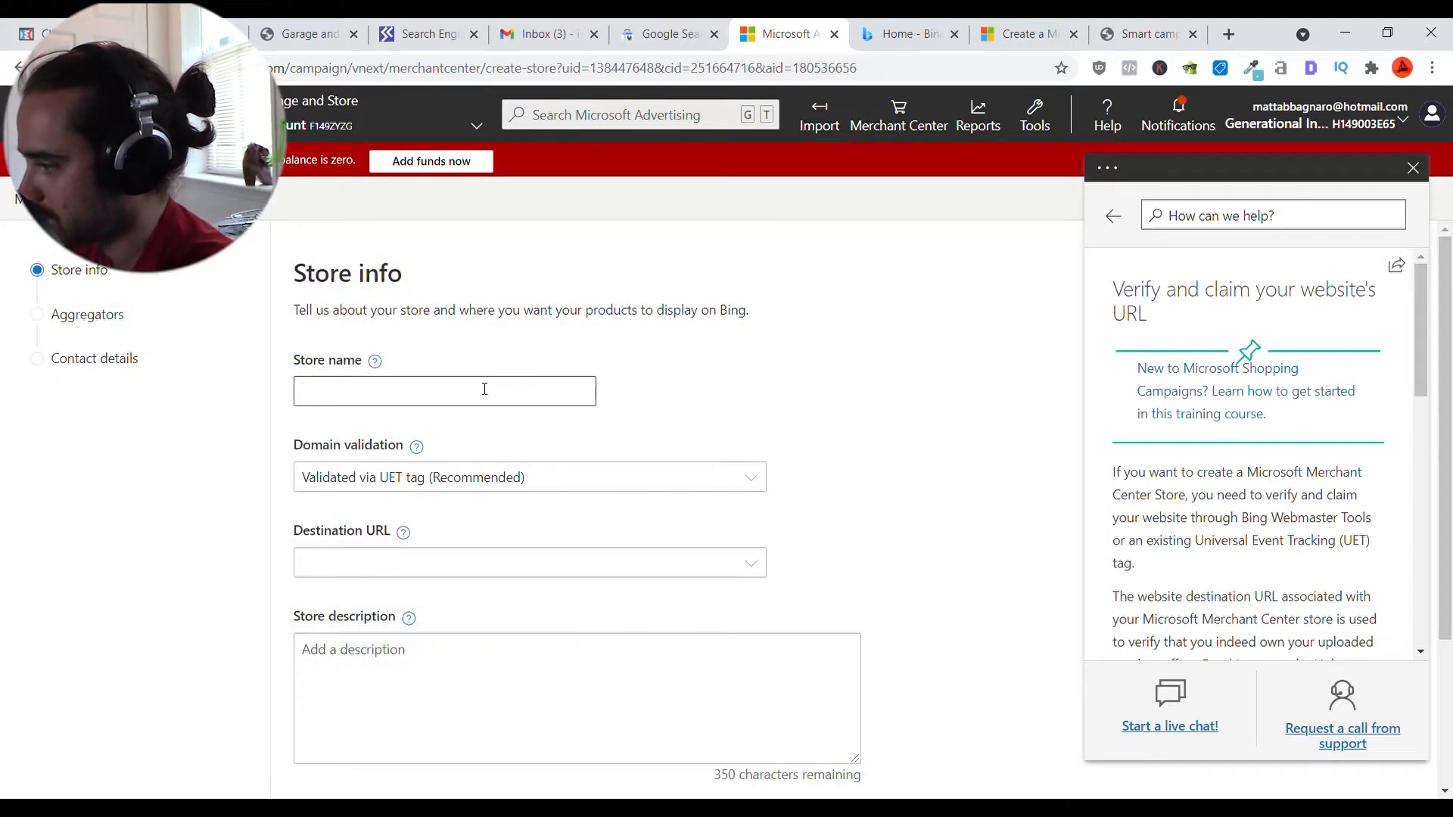
click(484, 389)
text(Garage and Garden)
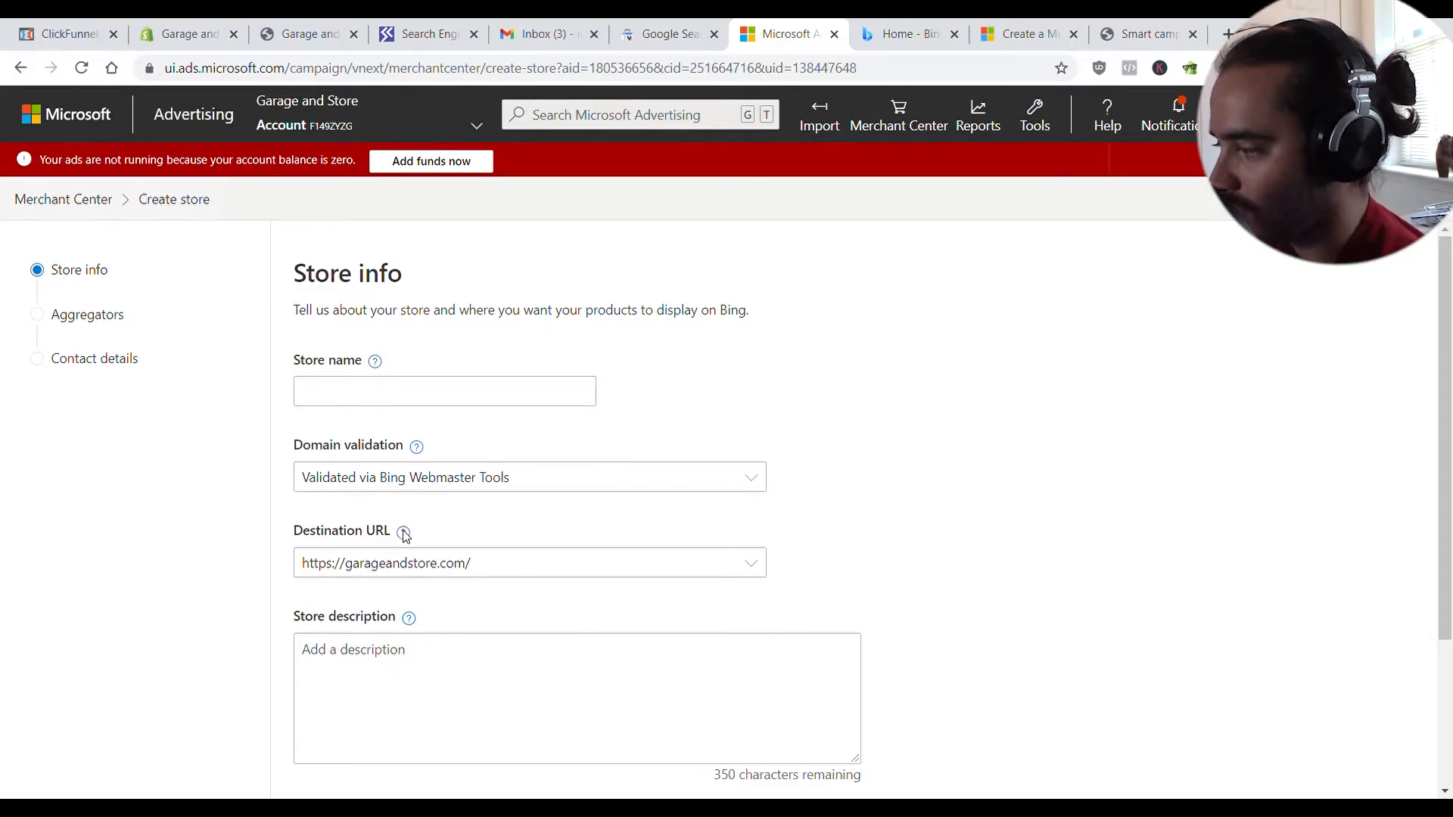
click(517, 407)
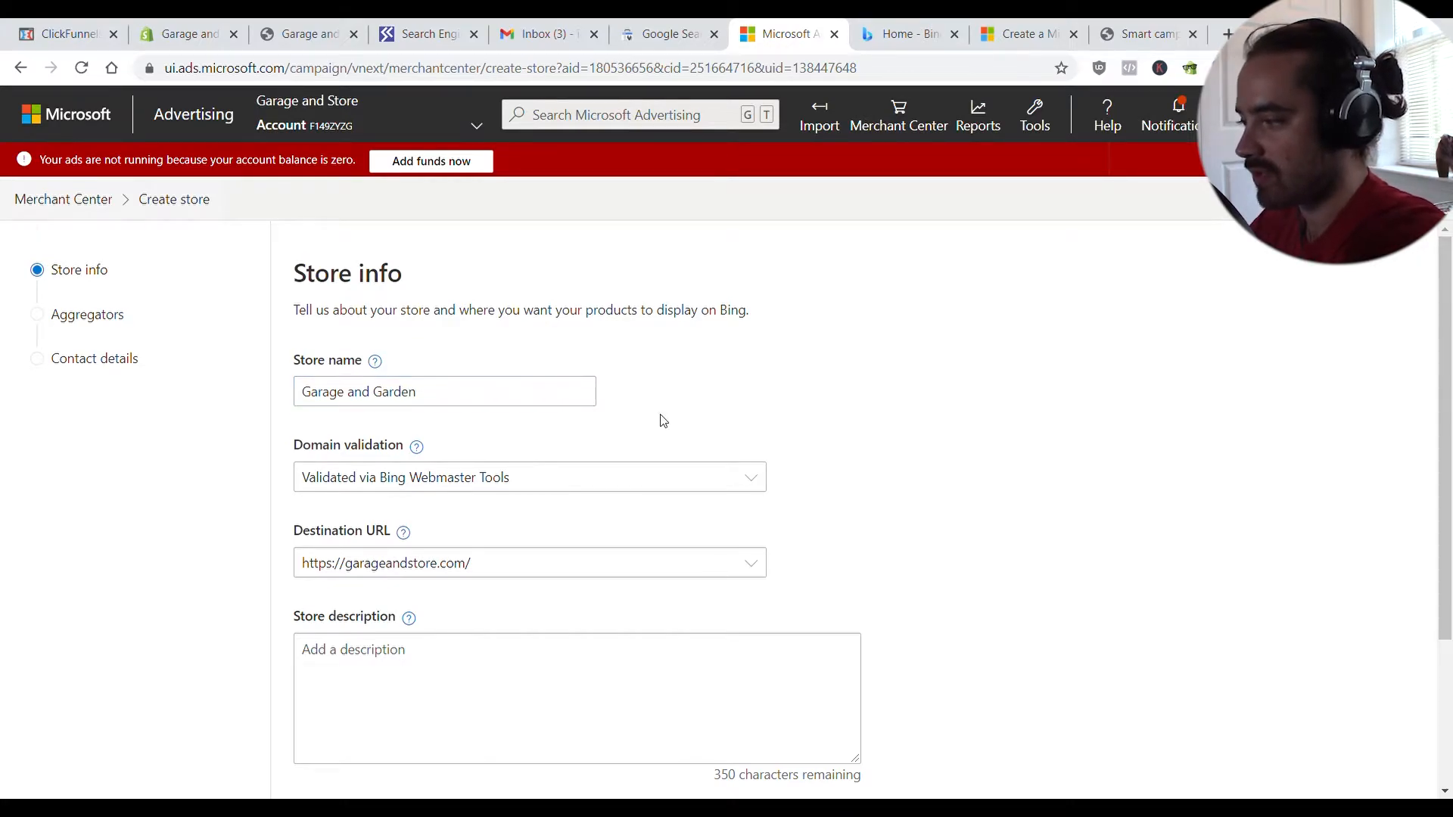
scroll(662, 419, down, 3)
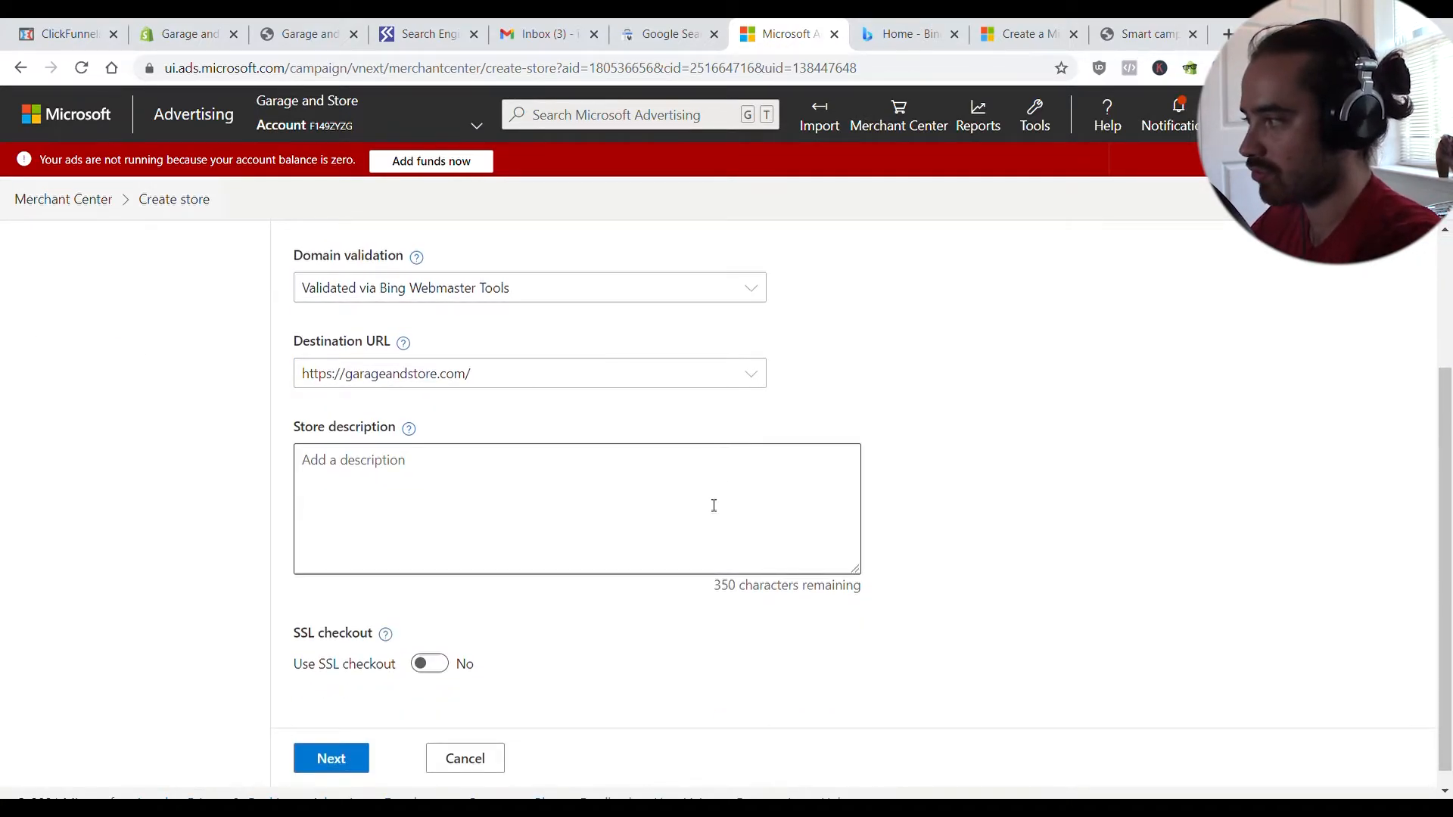
scroll(529, 538, up, 2)
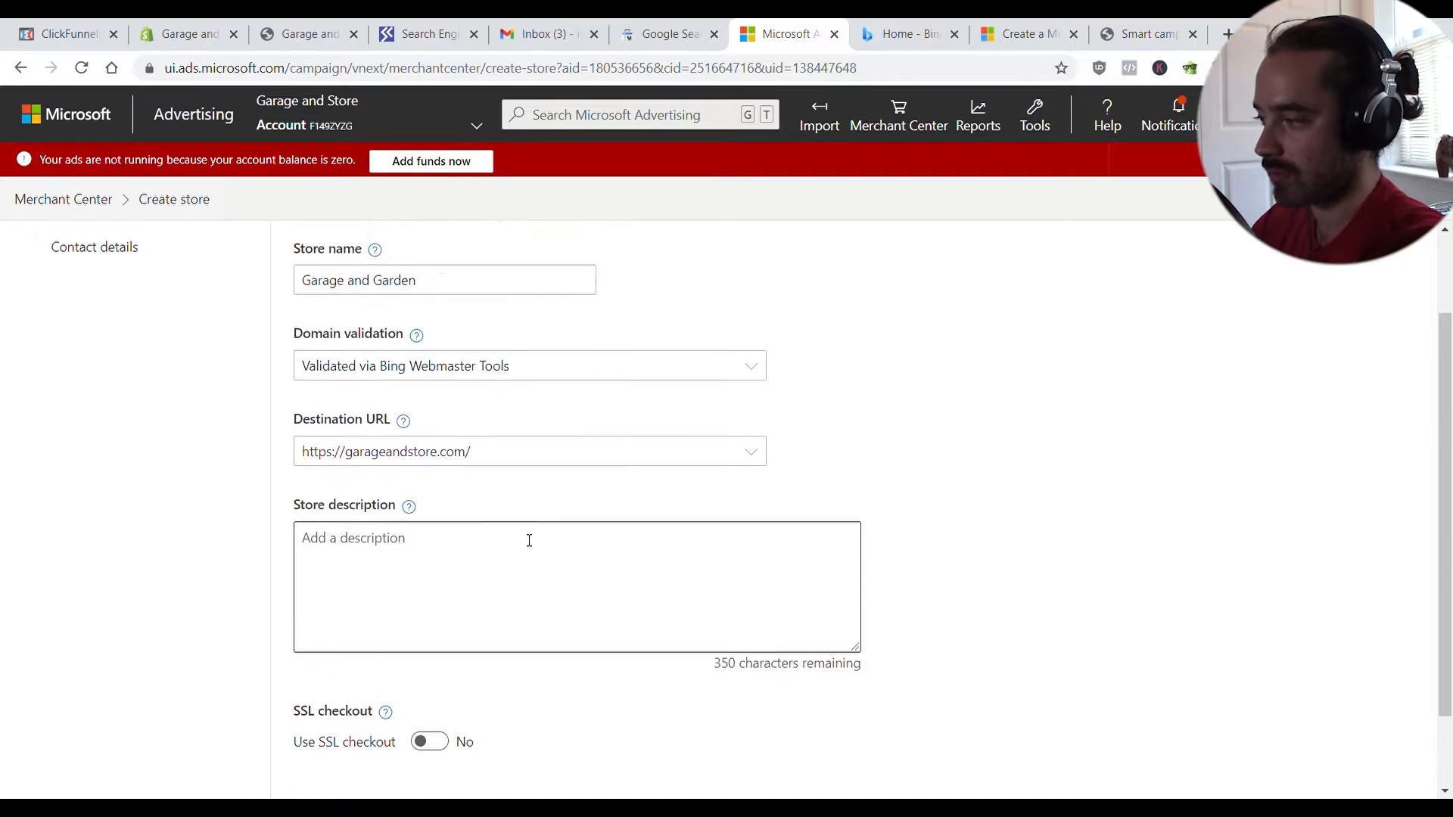
scroll(470, 534, down, 2)
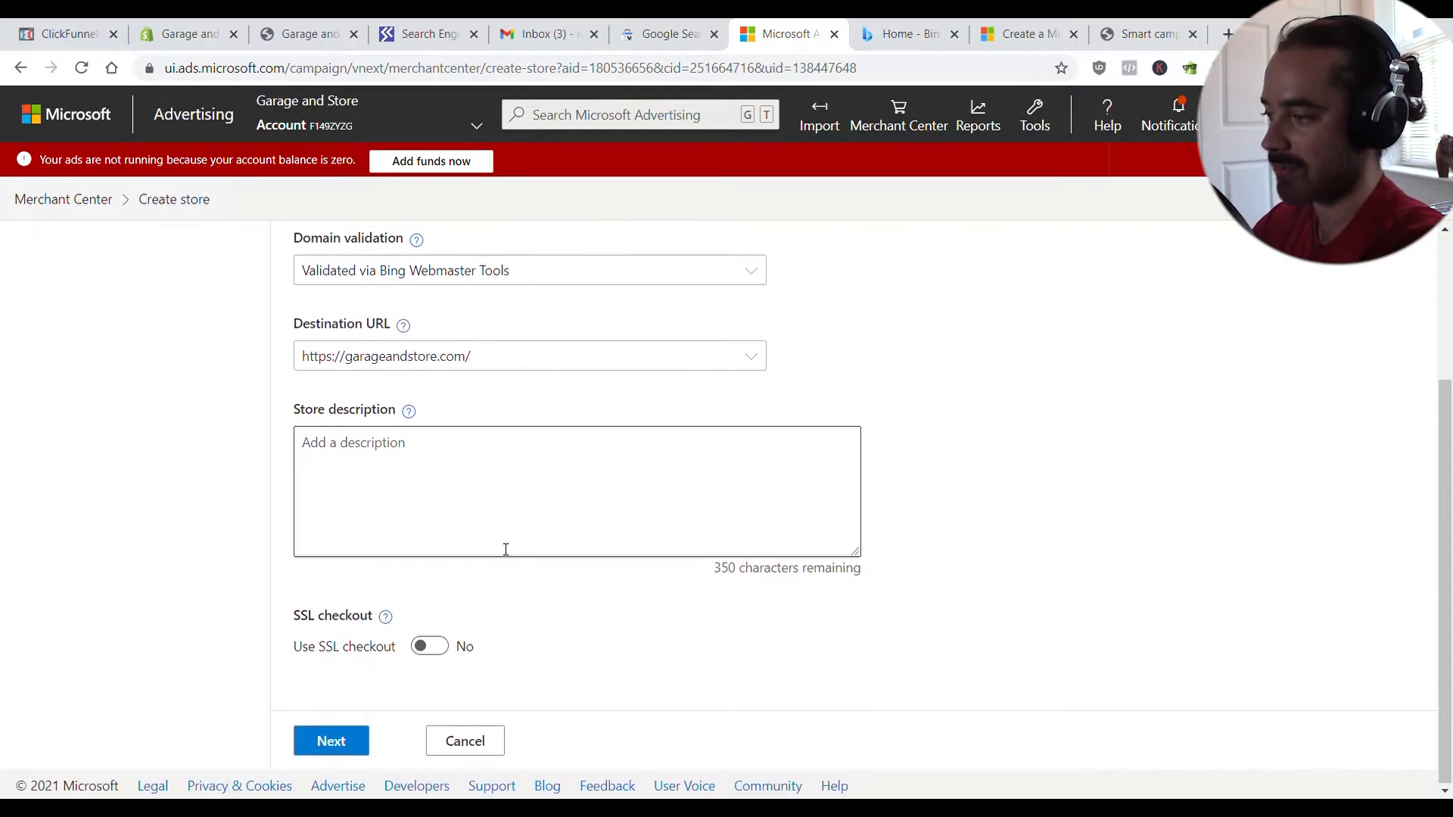
click(439, 645)
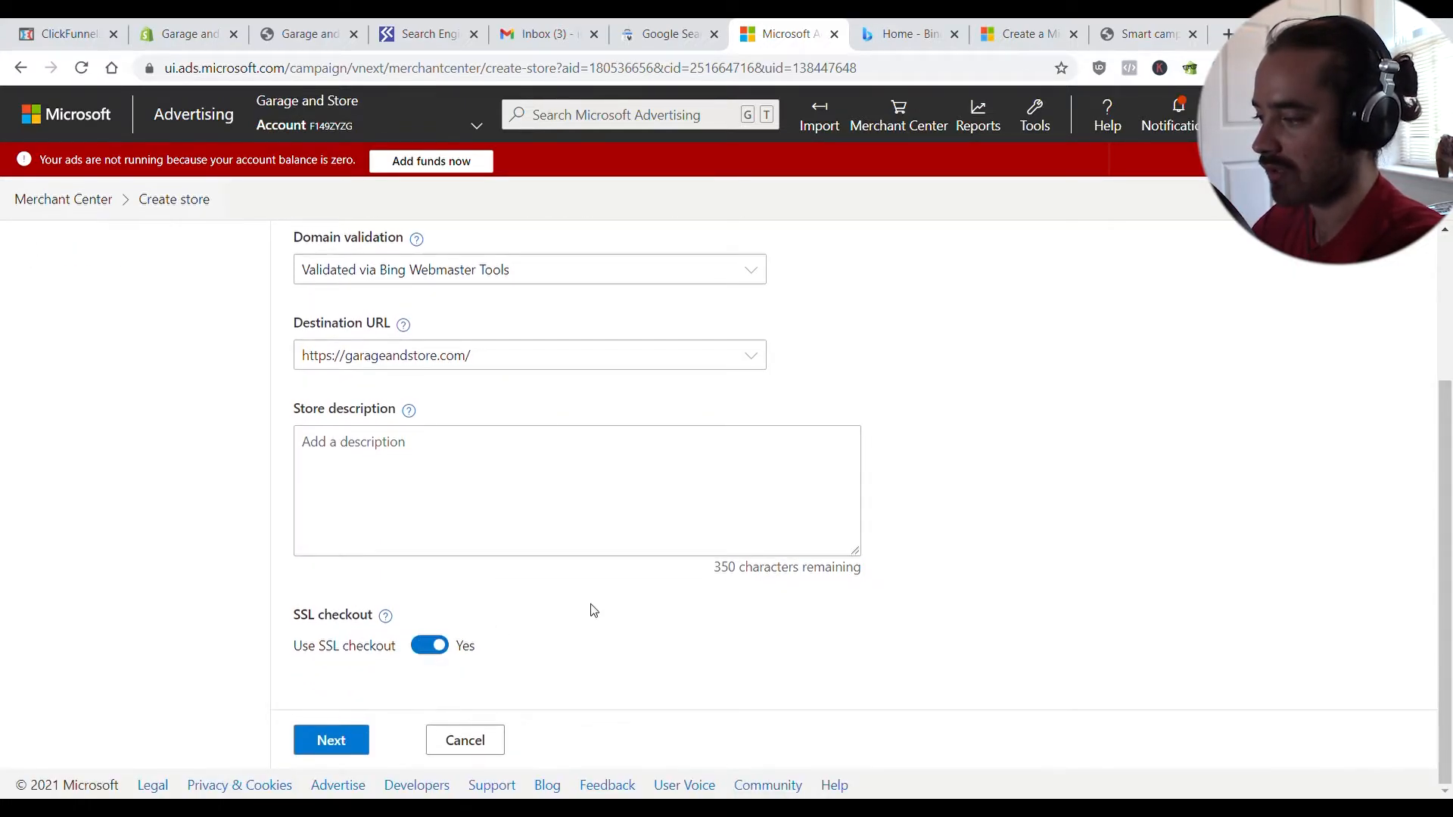
click(357, 742)
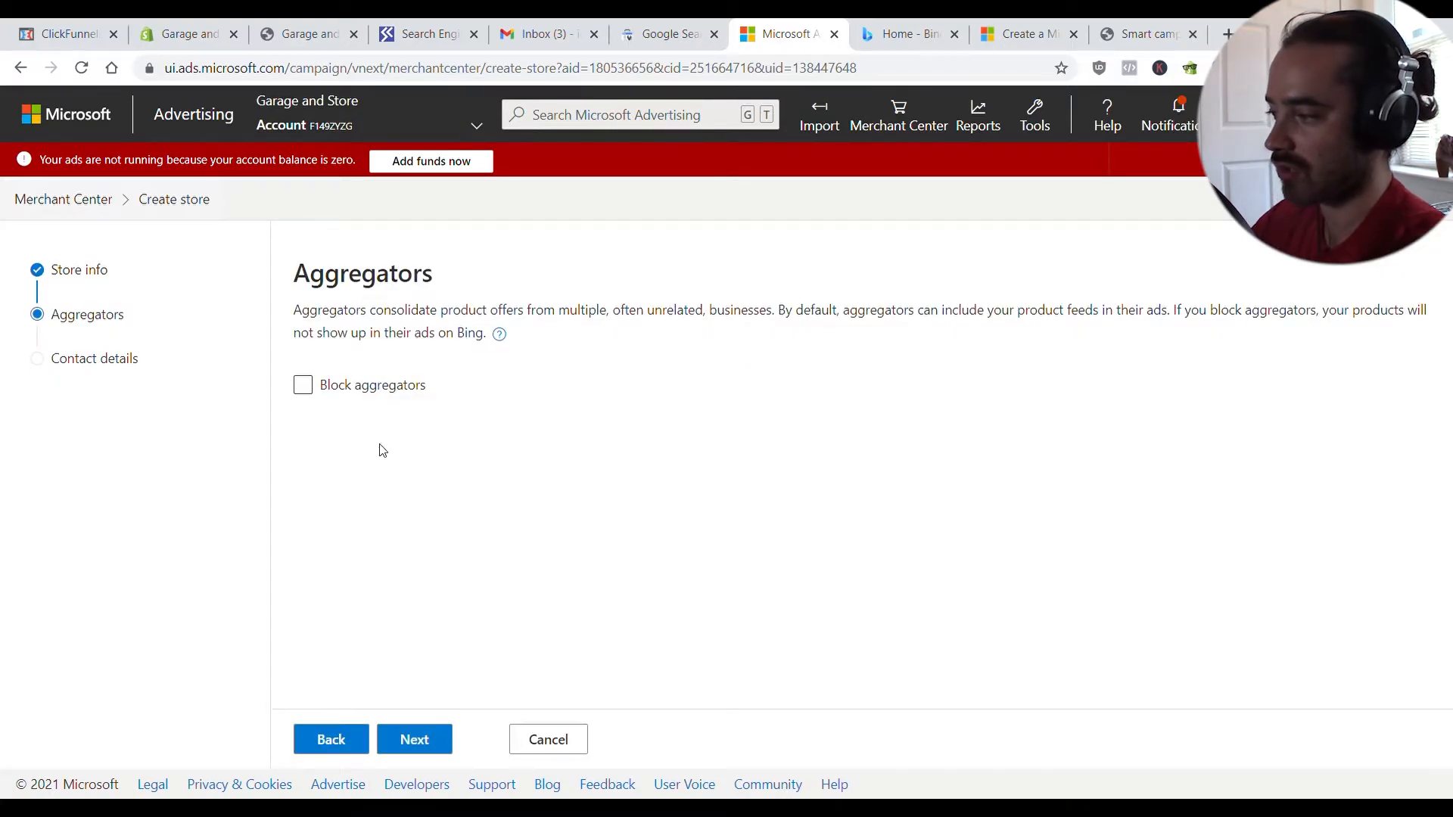
- Block aggregators, enter the store's contact email, and create the Merchant Center store
click(324, 392)
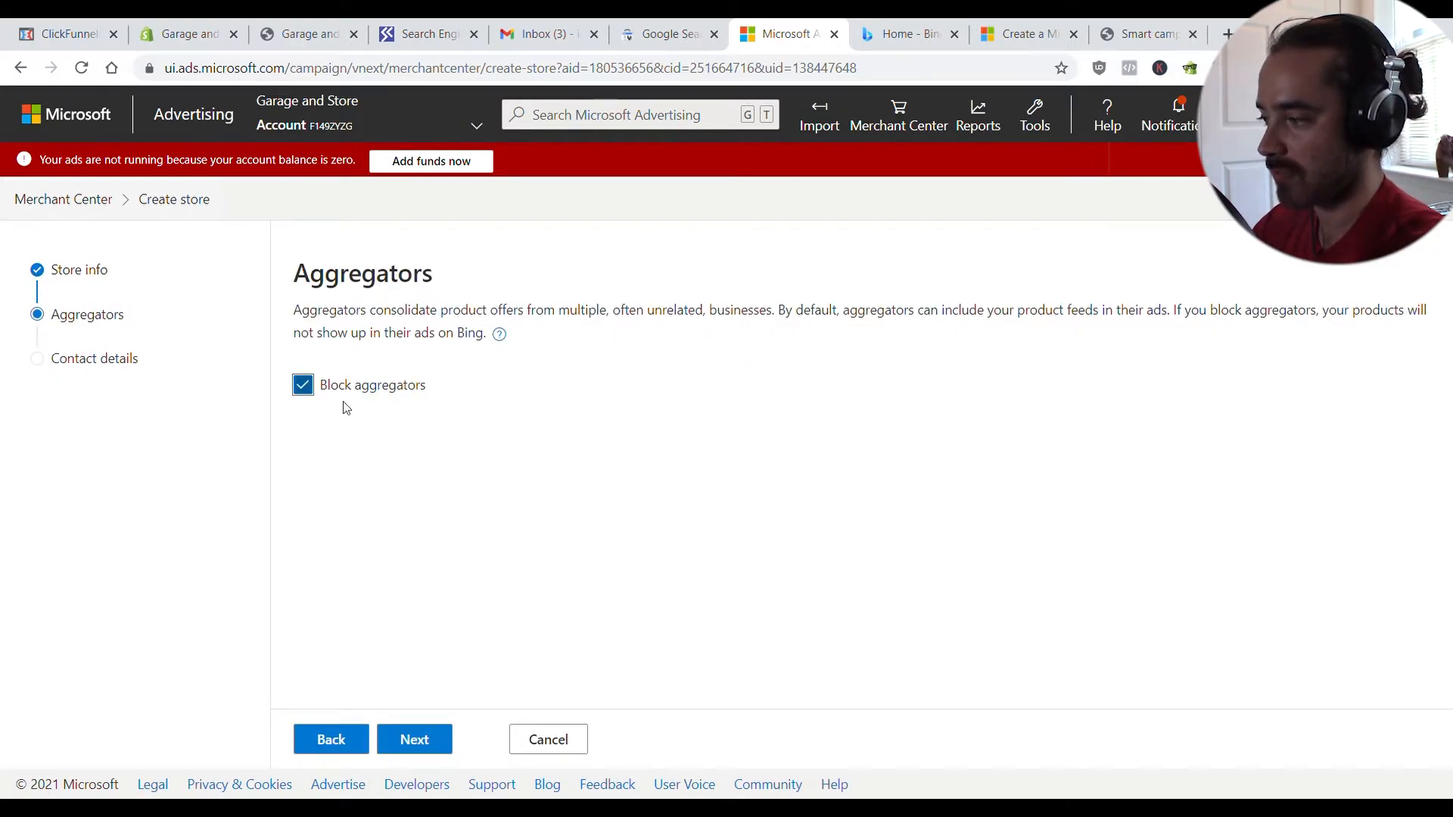
click(421, 741)
click(428, 445)
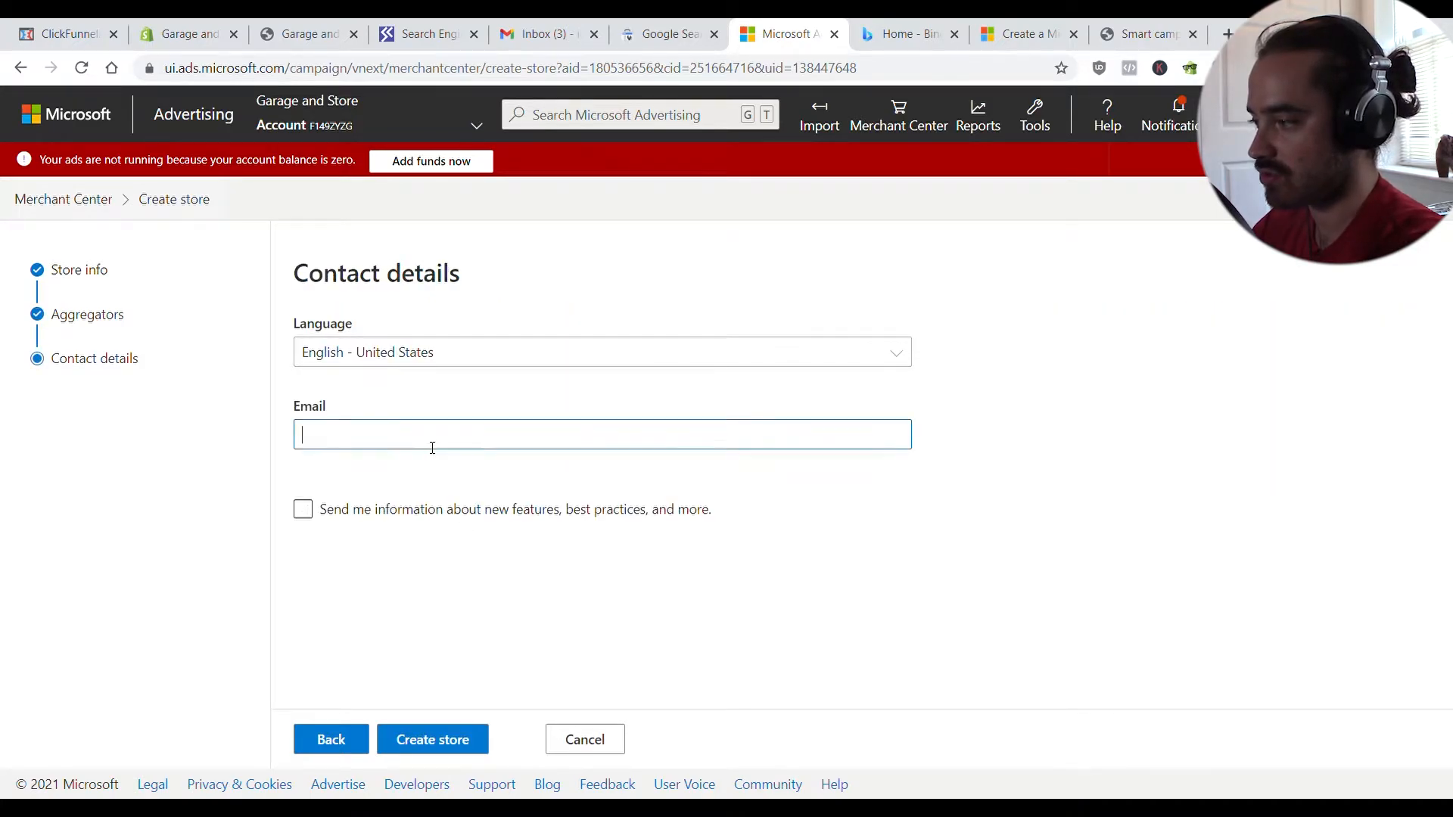
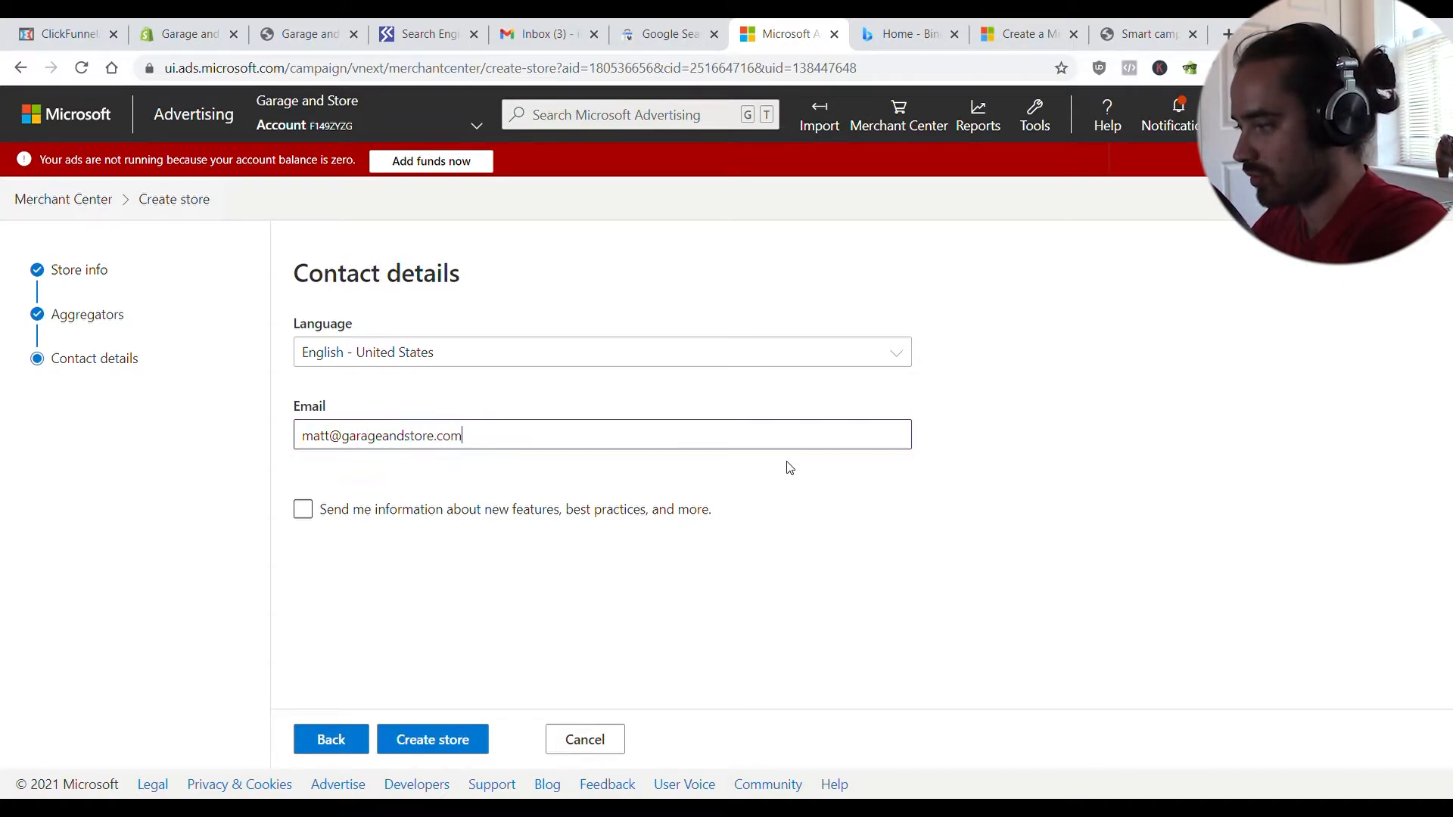
click(1027, 466)
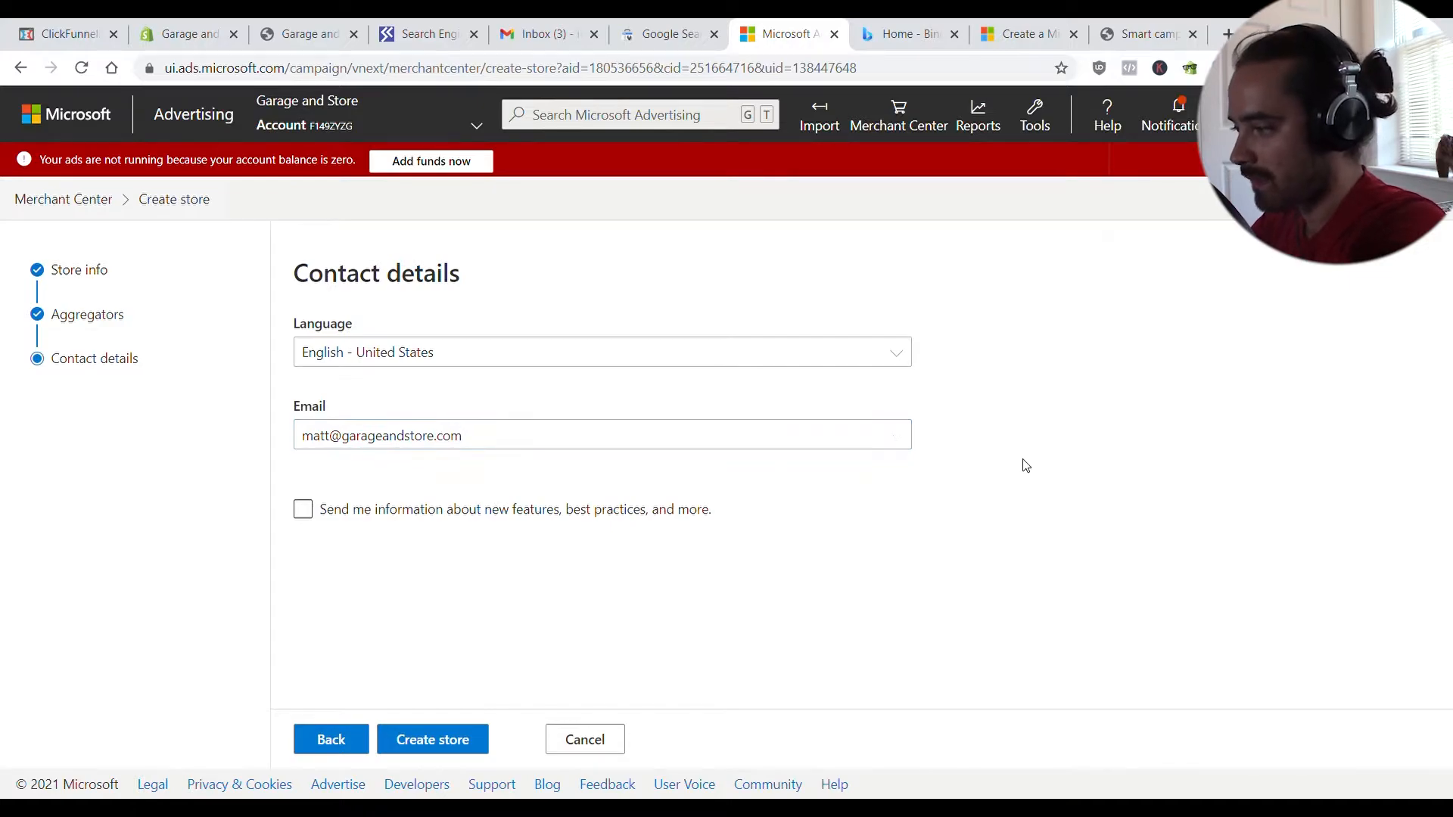
click(479, 735)
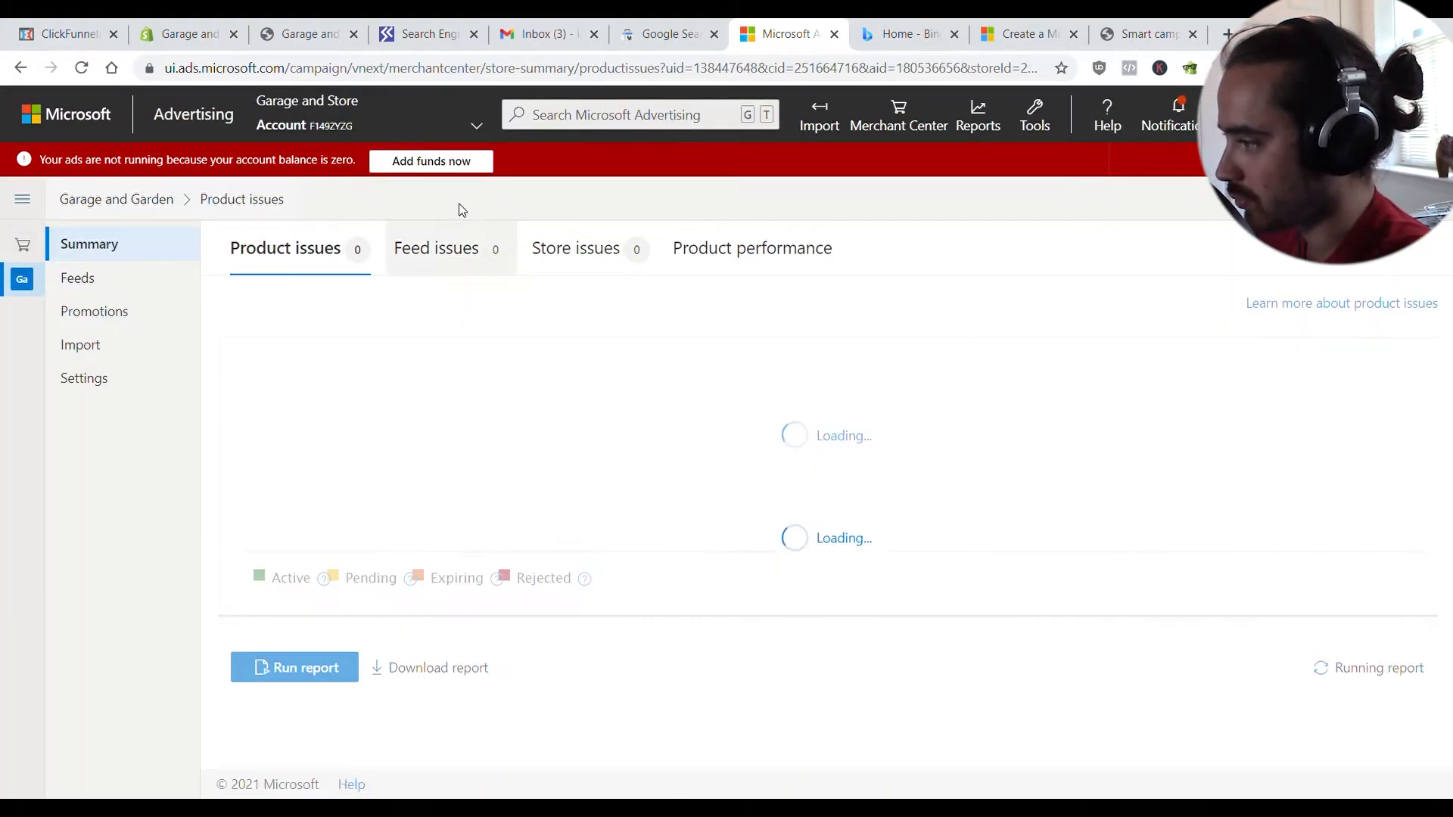
- Check the store's zero-issue summary, then bring the Shopify admin tab back into view
scroll(685, 628, down, 1)
scroll(685, 632, up, 1)
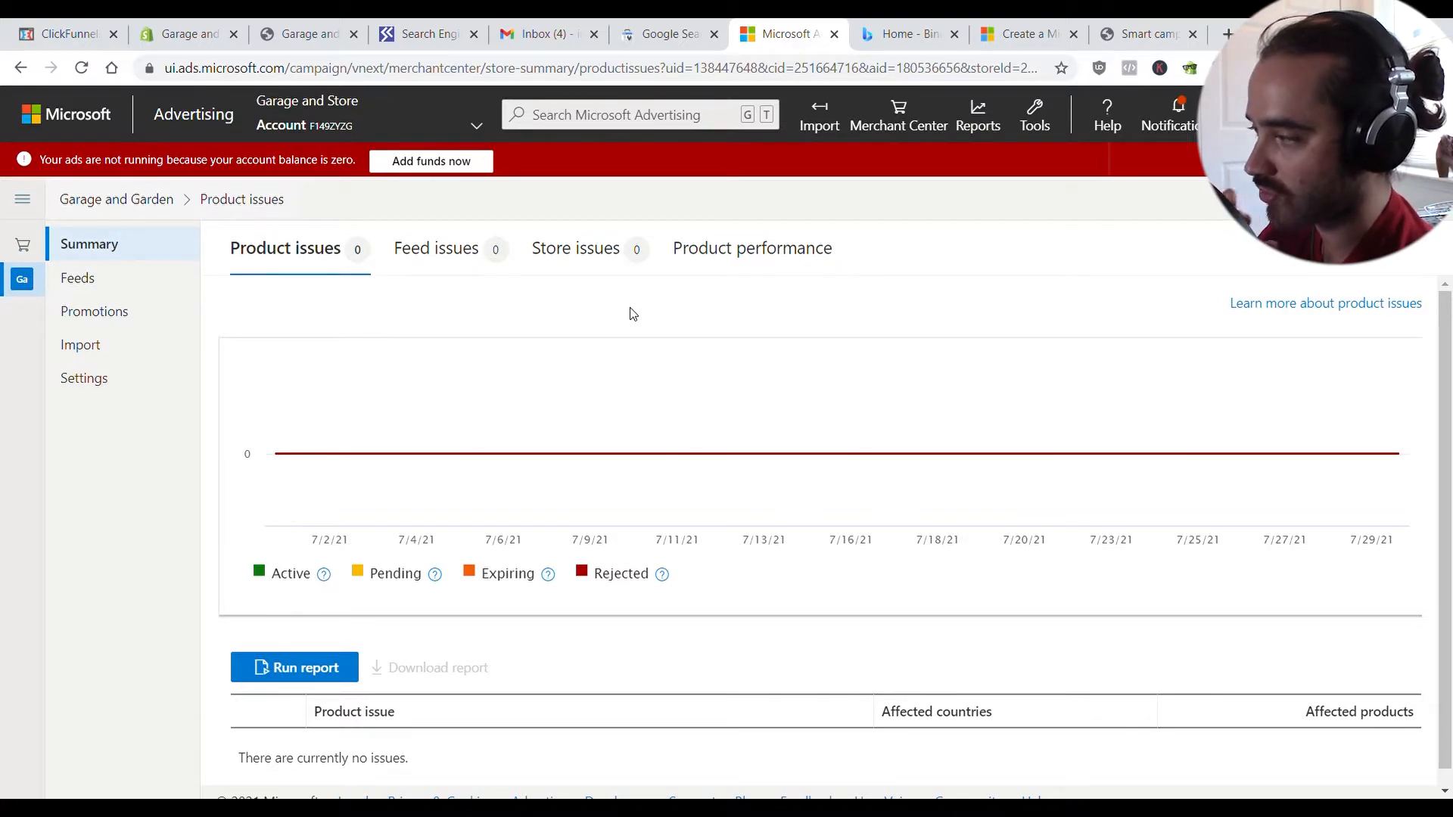
drag(188, 34, 636, 36)
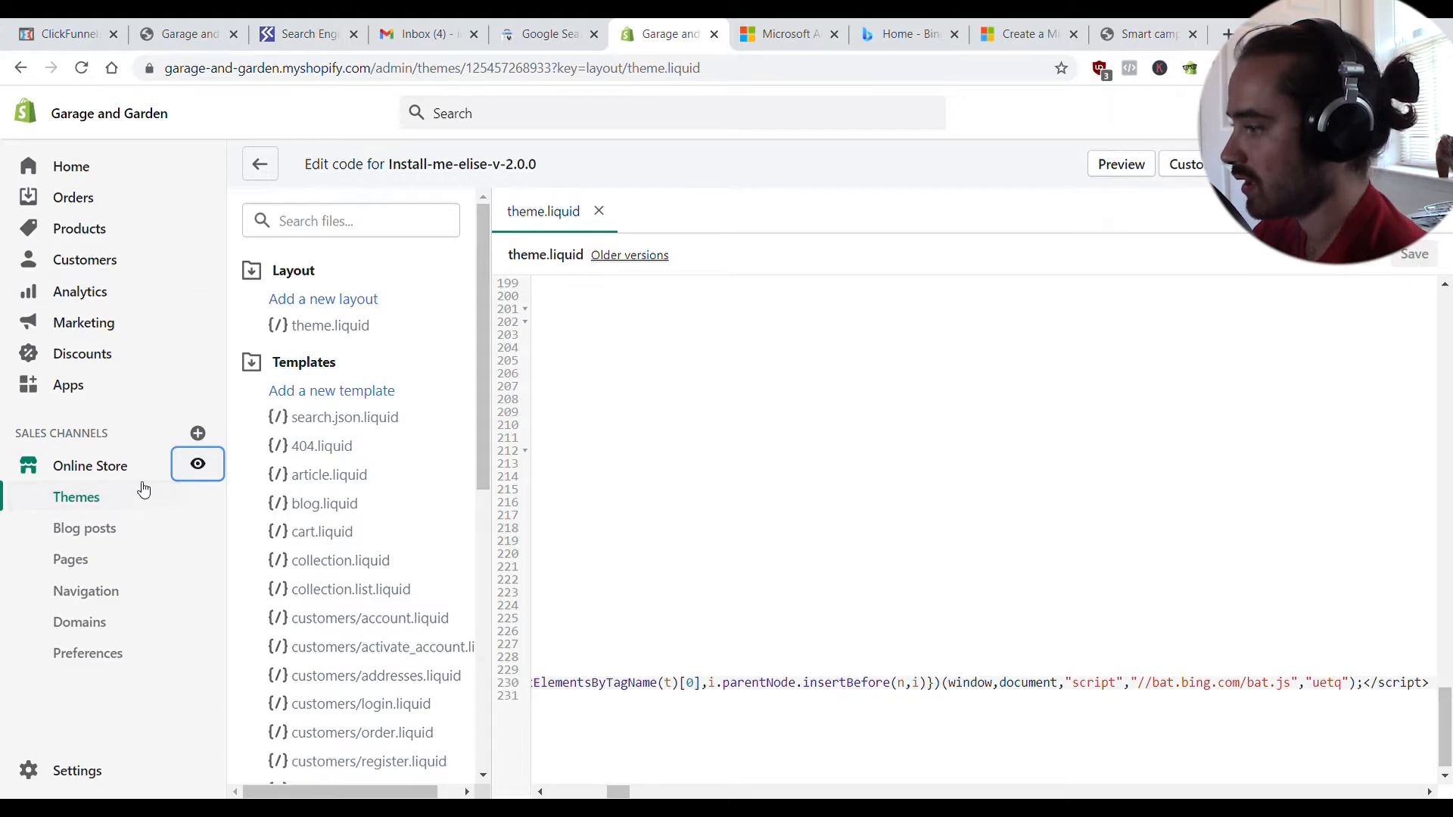
- Sign FeedAPIs for Bing Shopping into the Microsoft Ads account and confirm a United States English target market
click(106, 382)
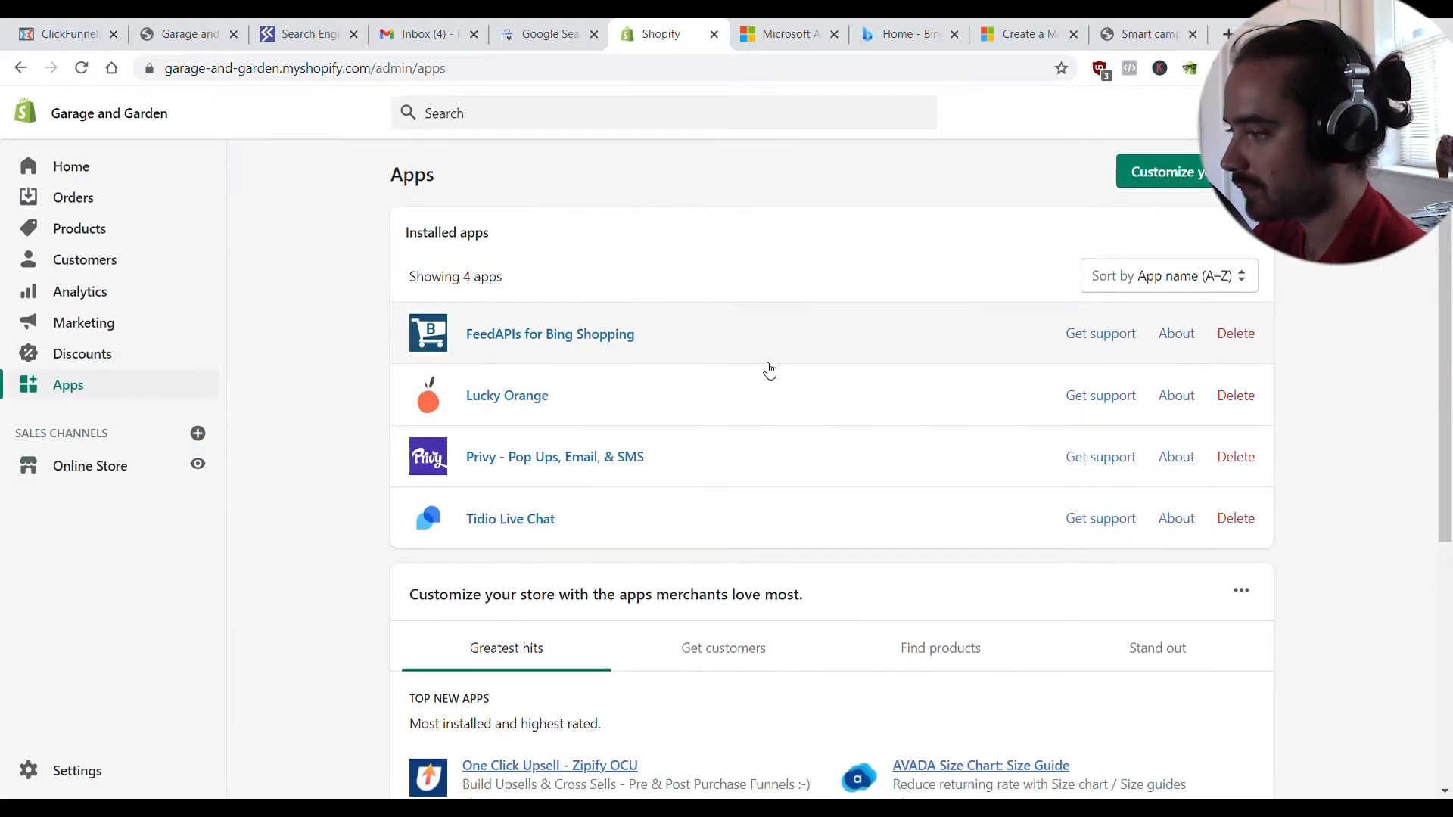
click(709, 336)
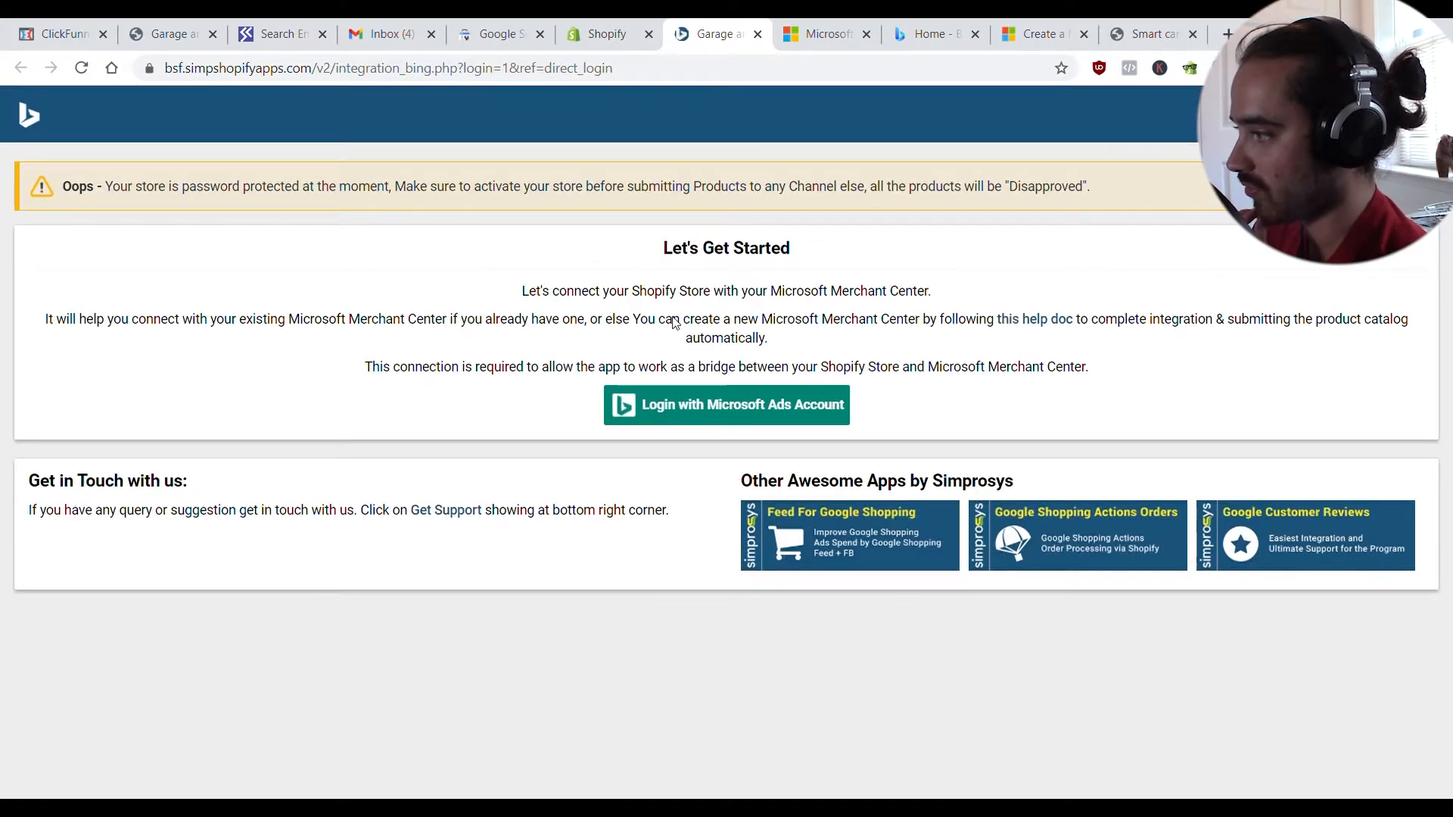
click(726, 417)
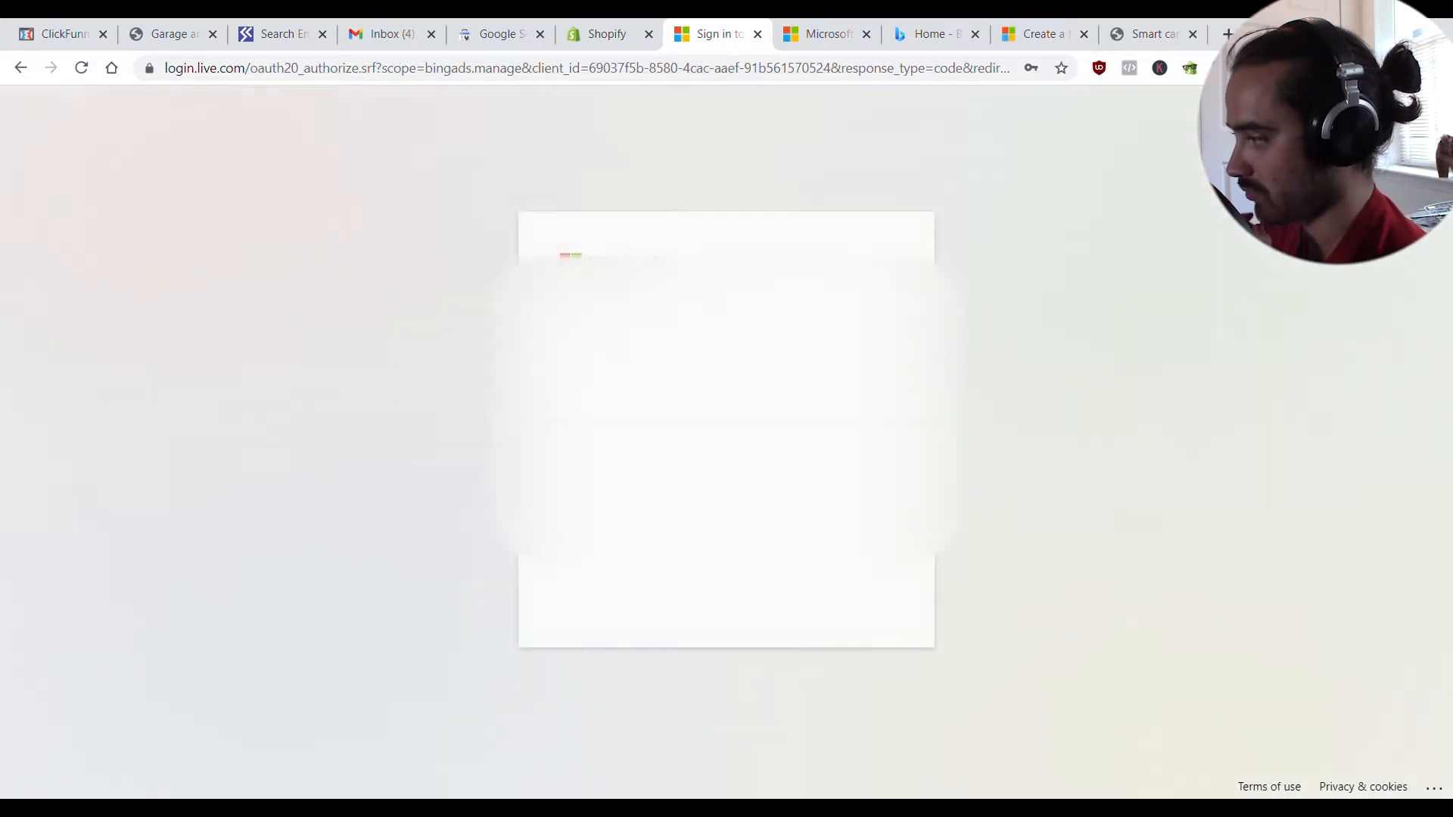
click(860, 599)
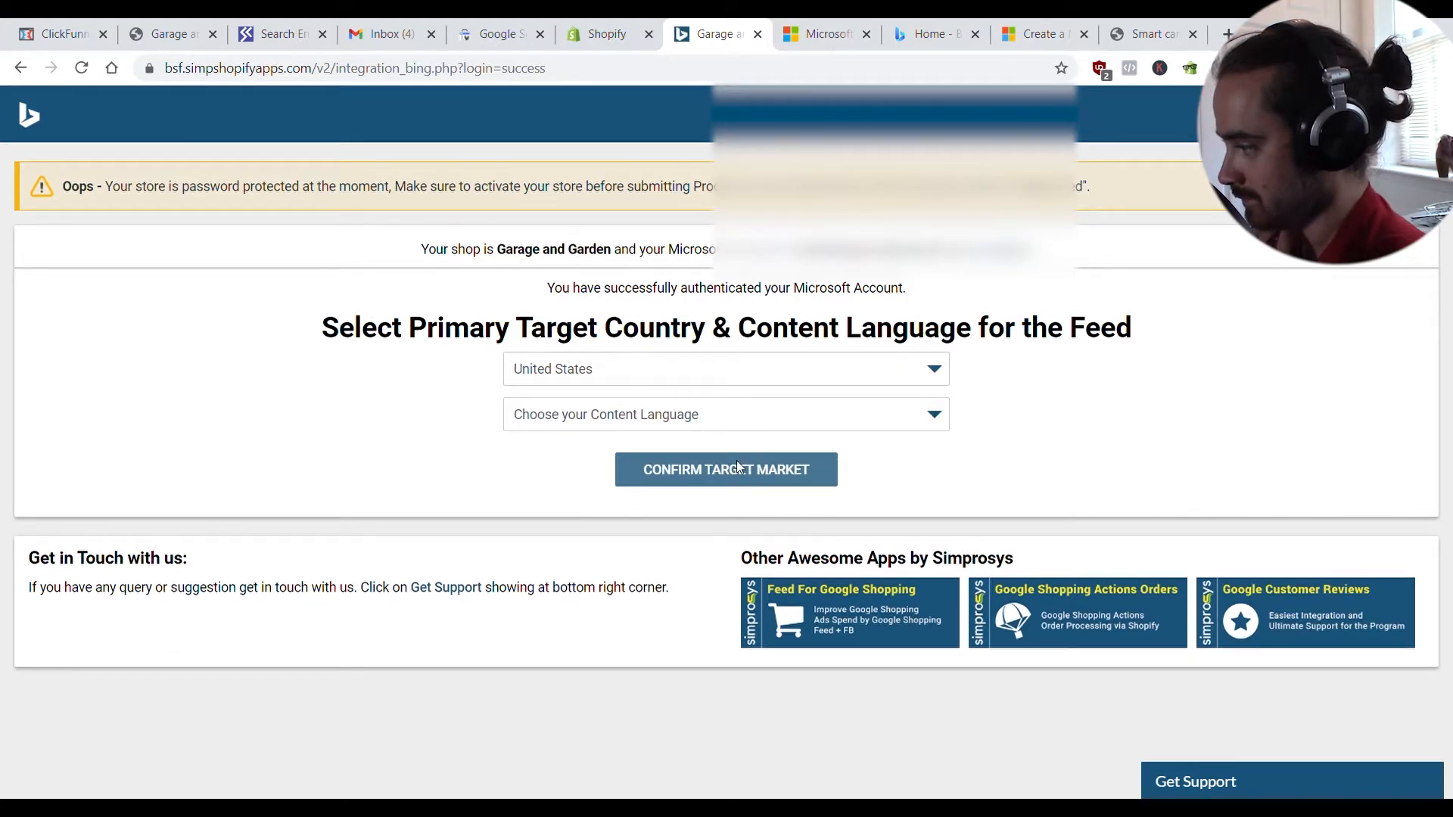
click(739, 468)
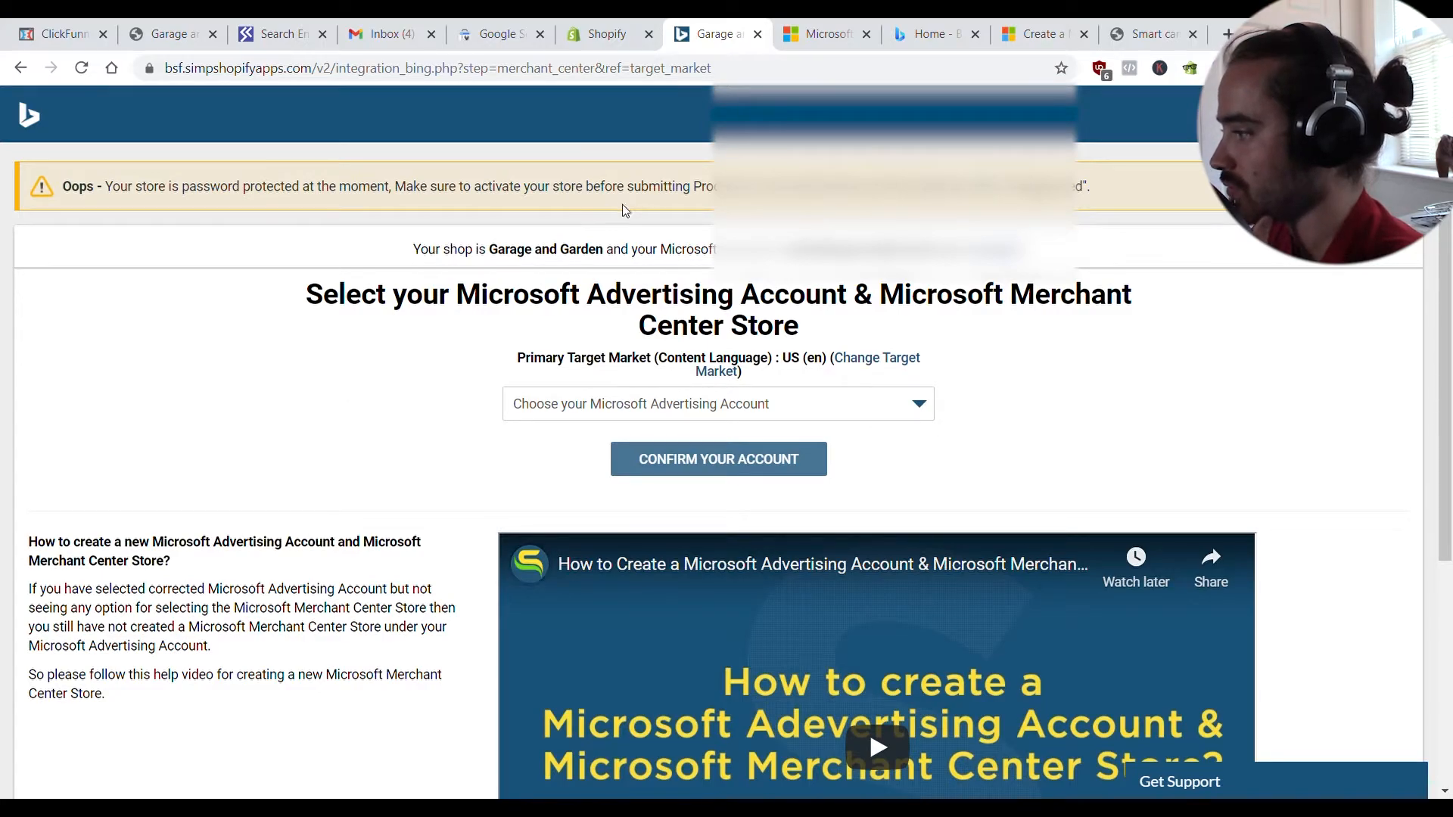
click(604, 36)
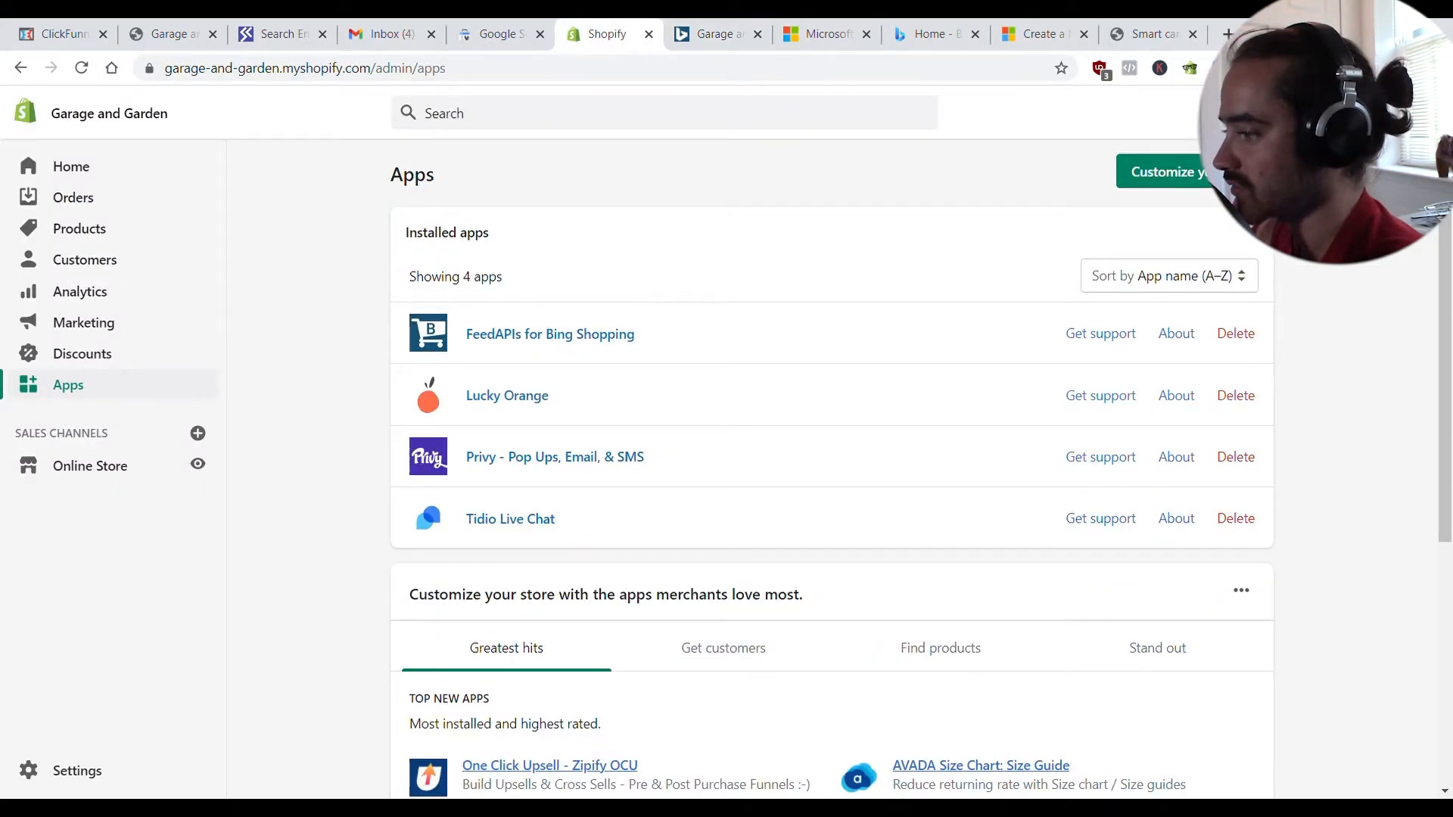
- Turn off password protection on the Shopify online store and save the change
click(78, 772)
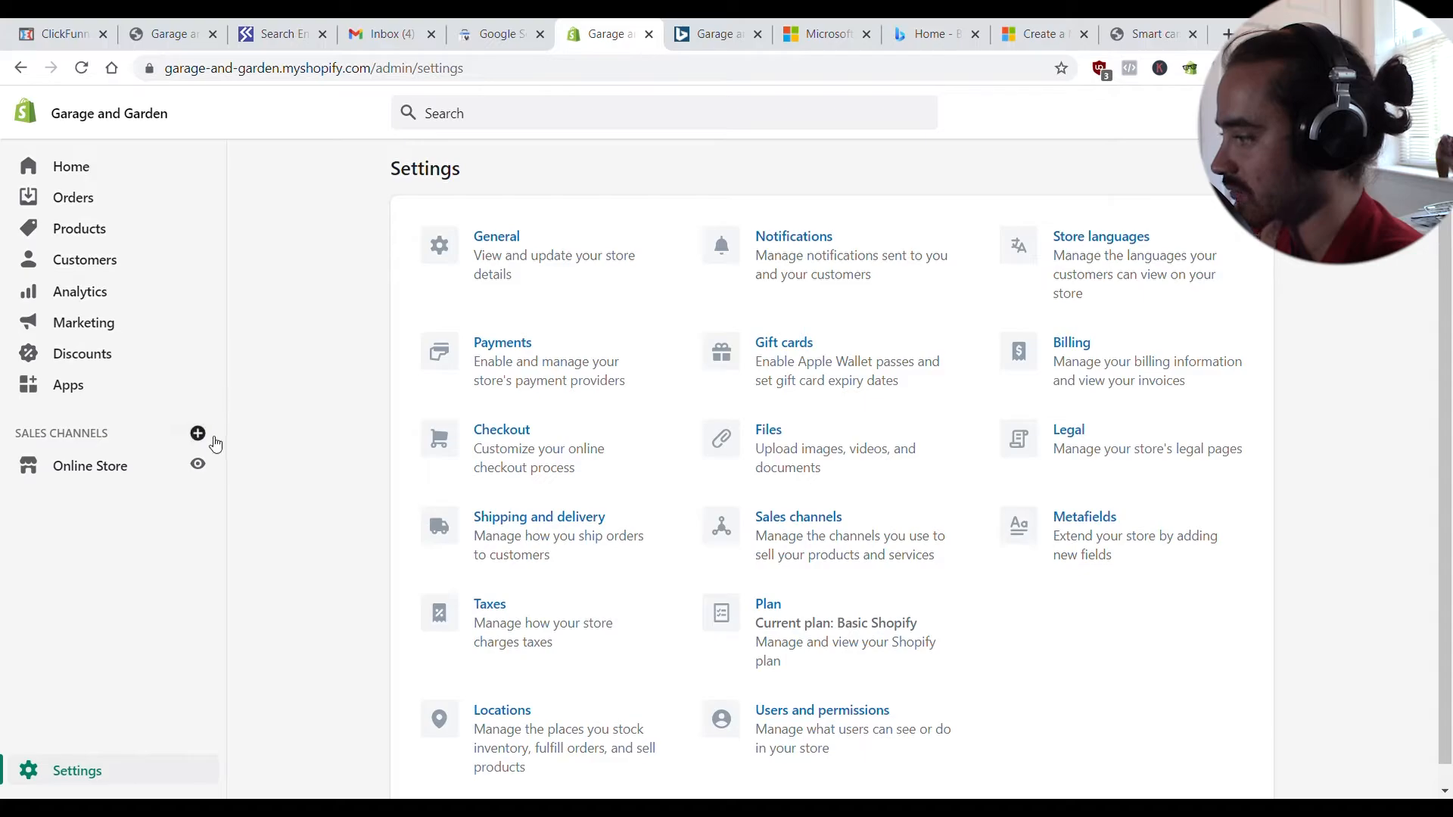
click(582, 277)
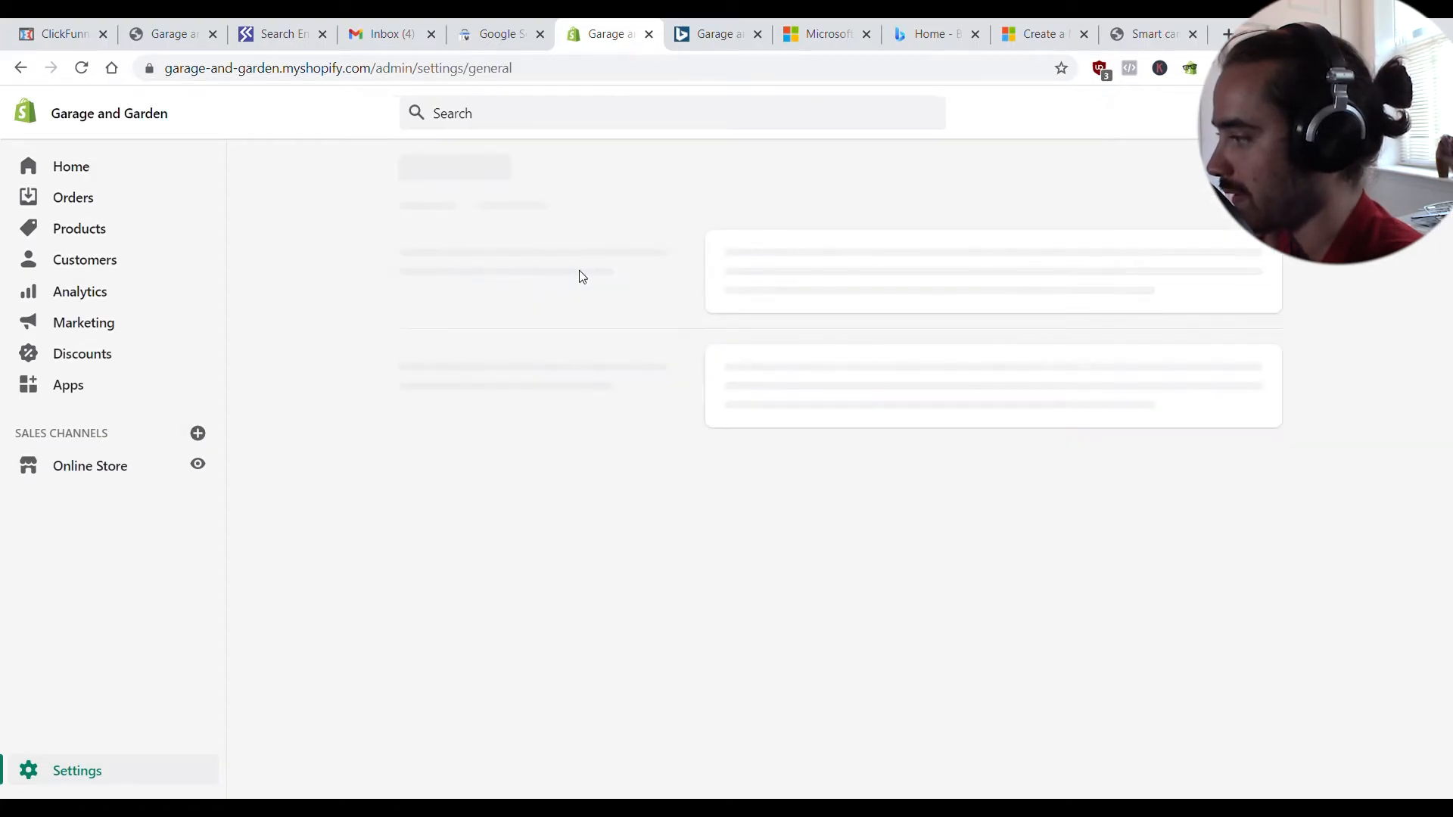
click(184, 770)
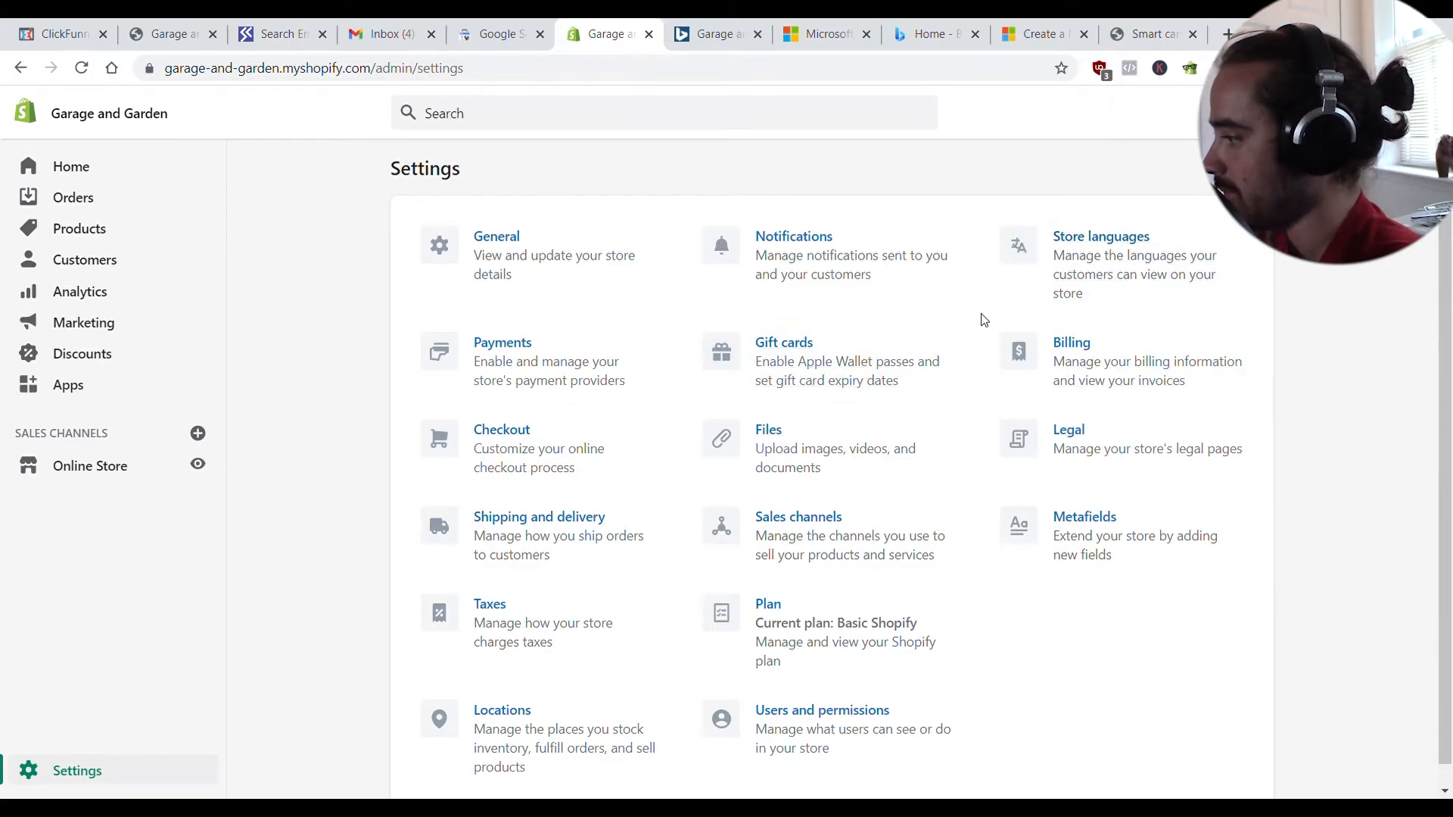
scroll(606, 454, down, 1)
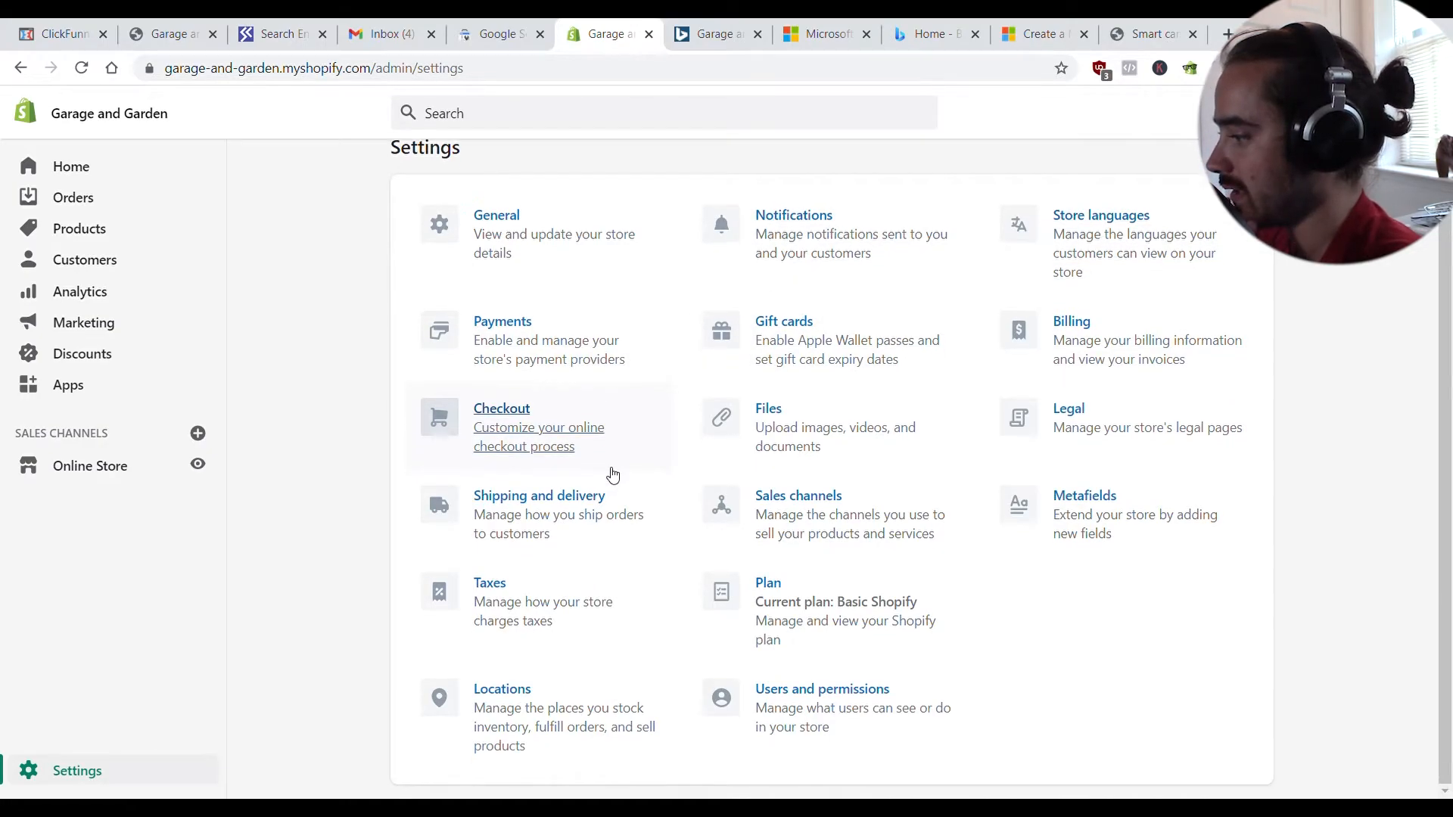
click(123, 475)
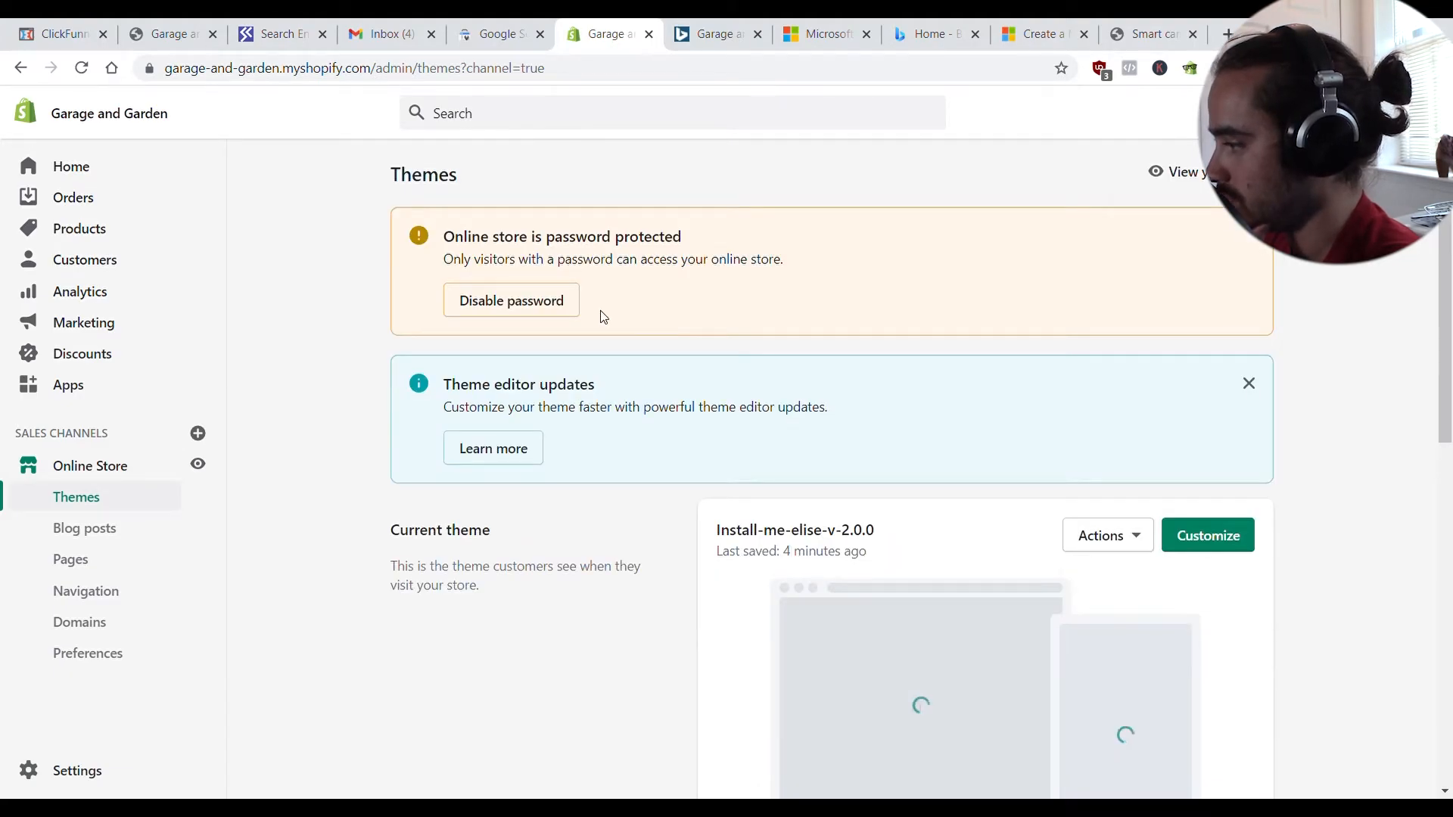
click(553, 308)
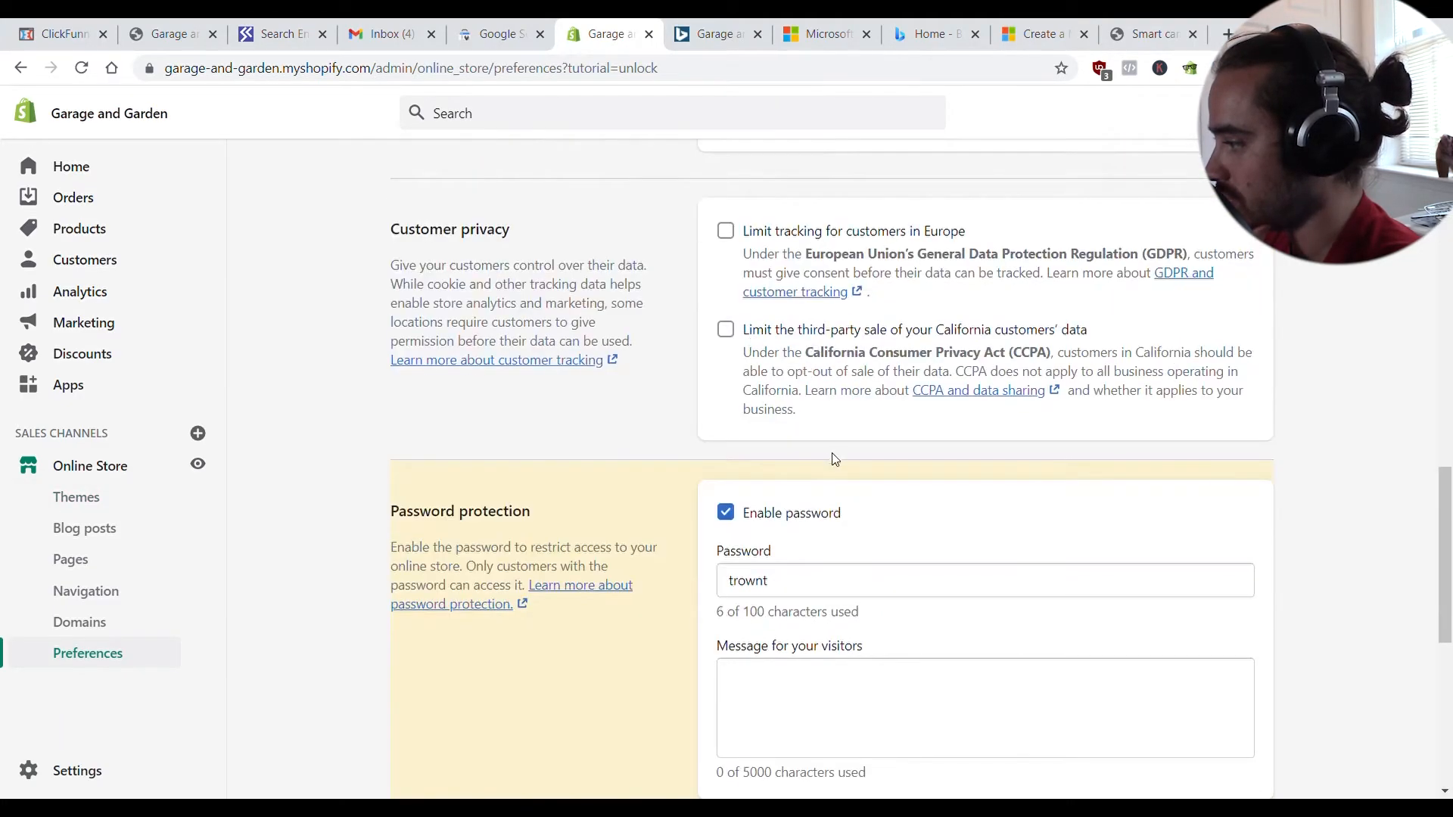
click(726, 514)
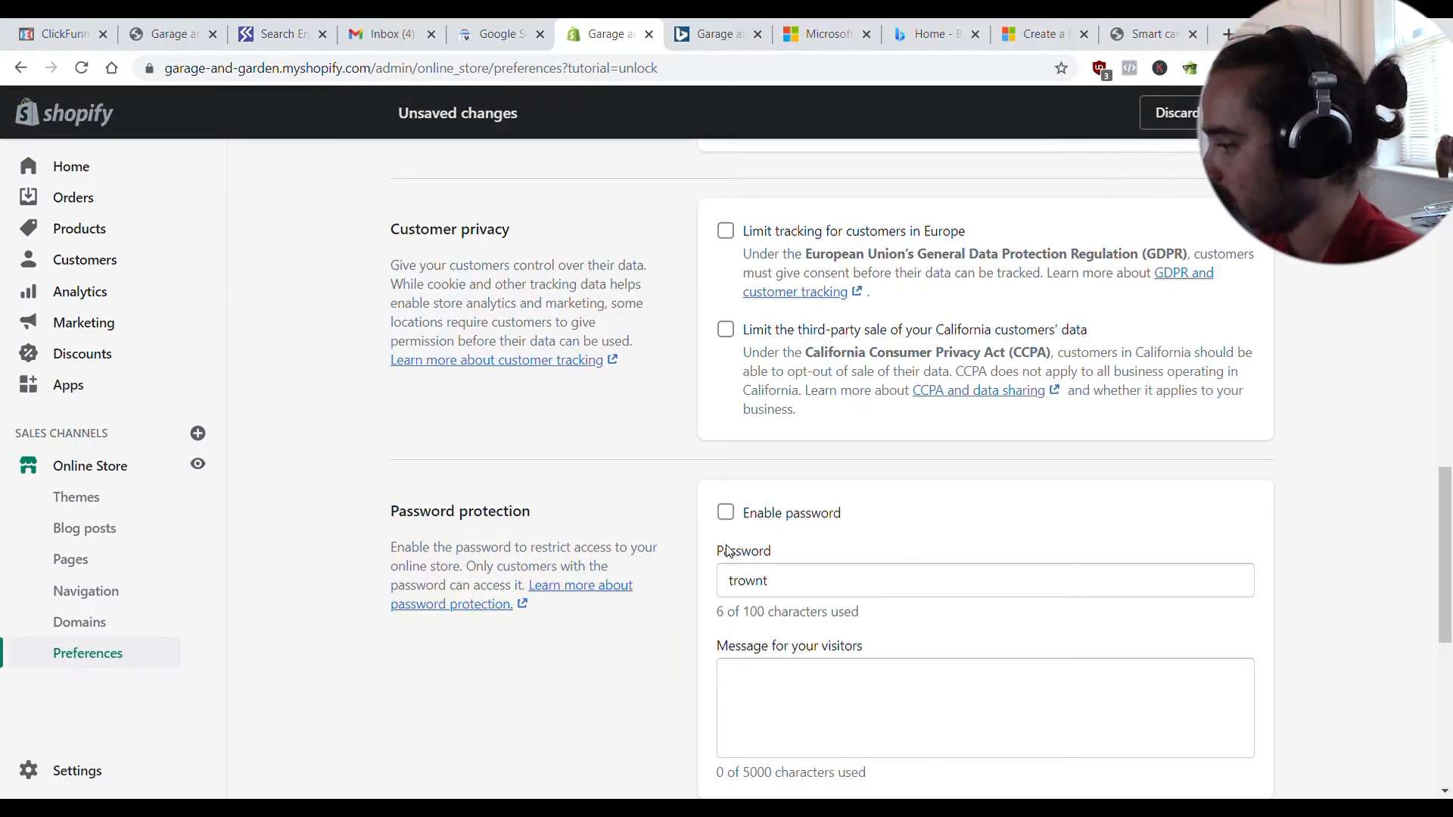
click(1248, 113)
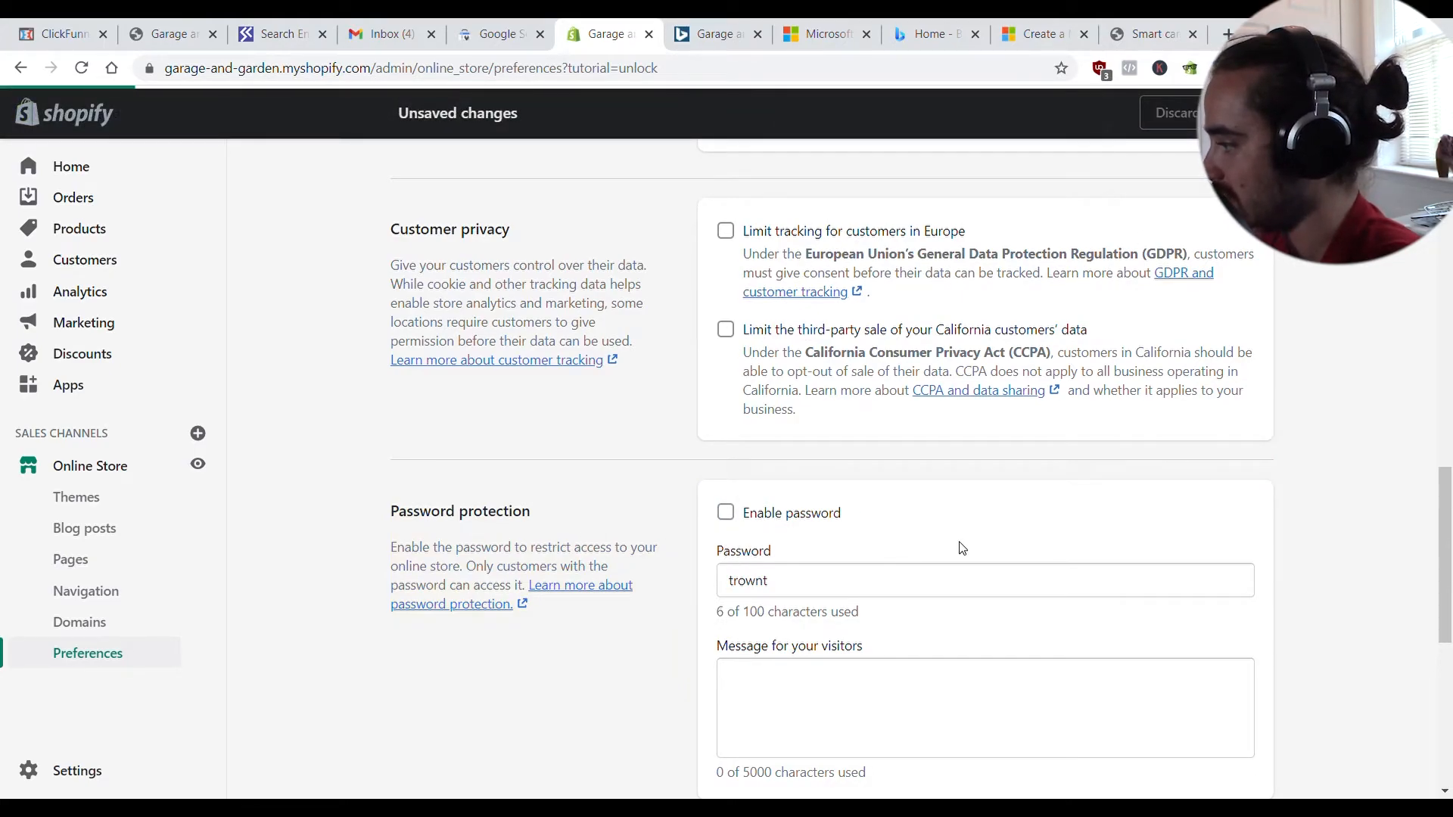
click(695, 38)
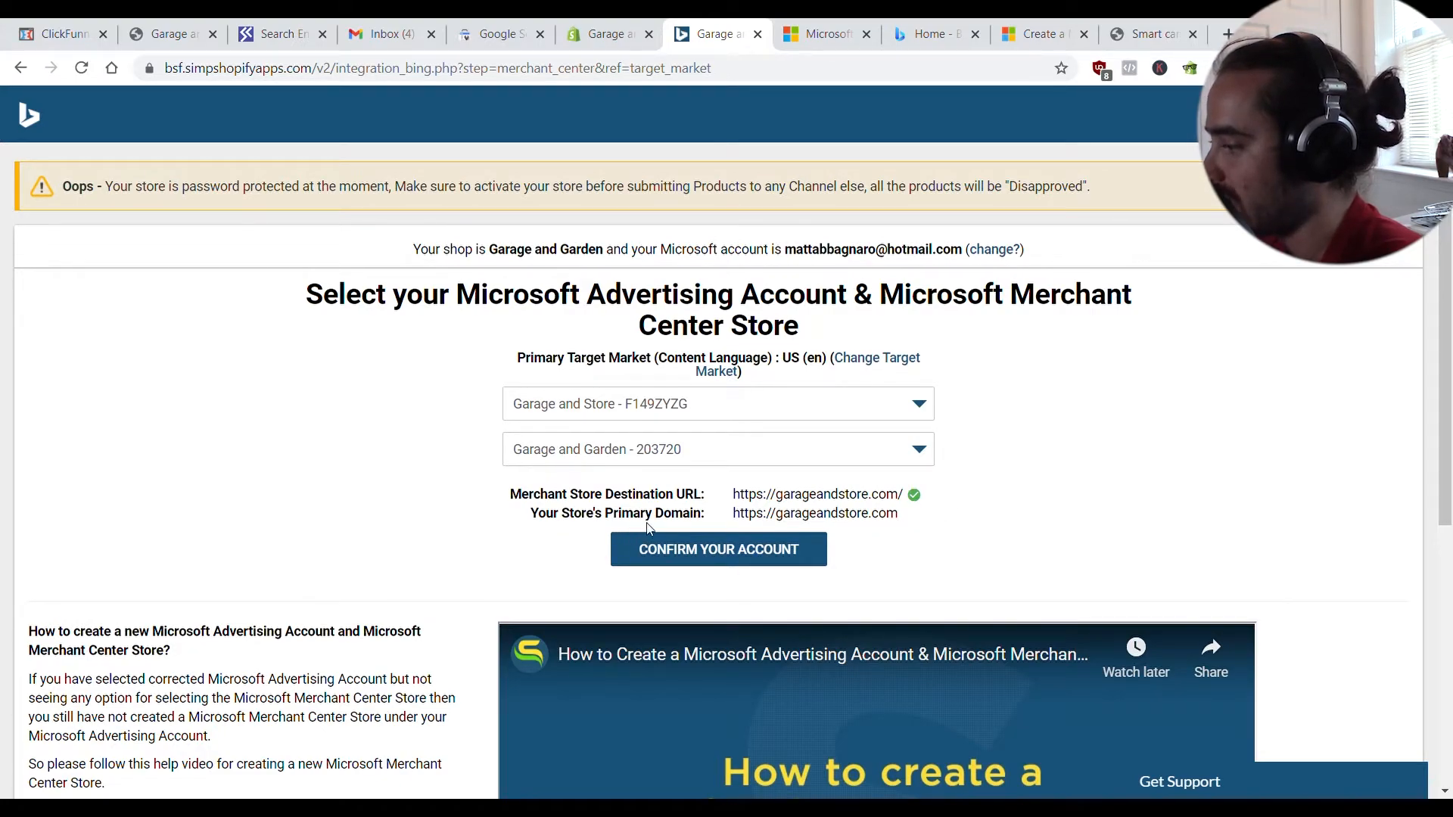
- Confirm the account and store, use SEO titles and descriptions, and leave the default product category blank
click(669, 558)
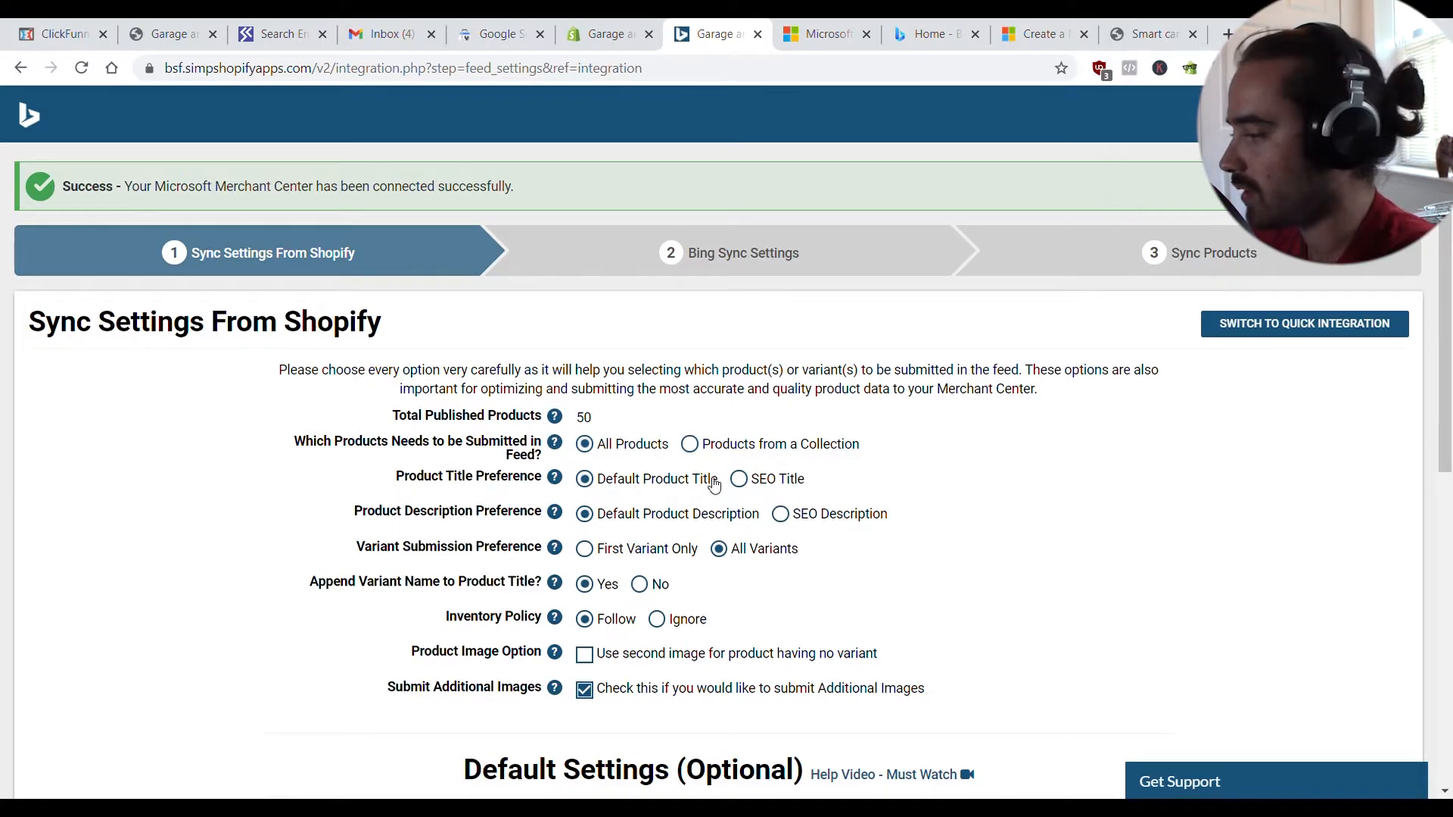
click(757, 488)
click(781, 514)
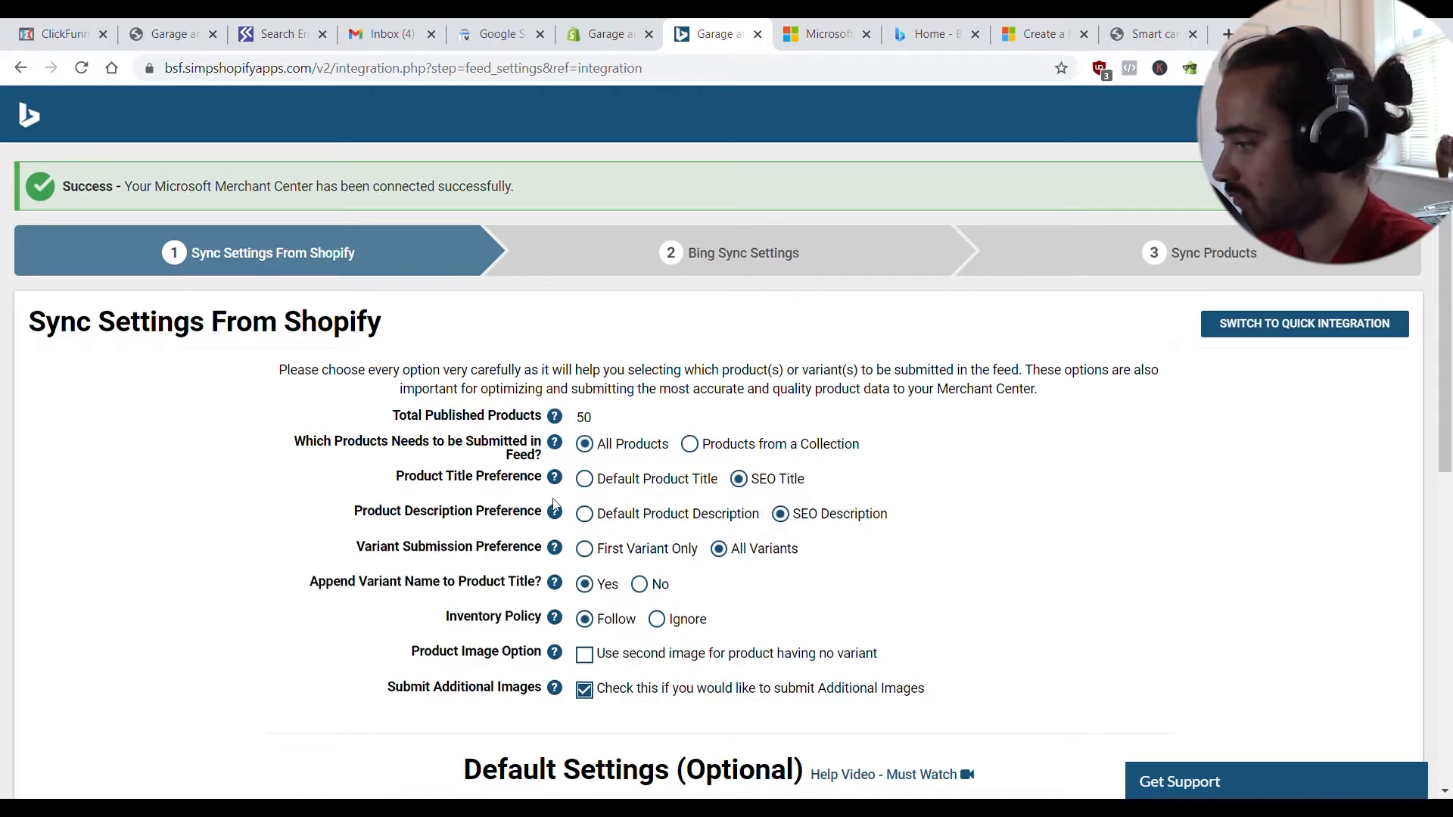
scroll(836, 490, down, 6)
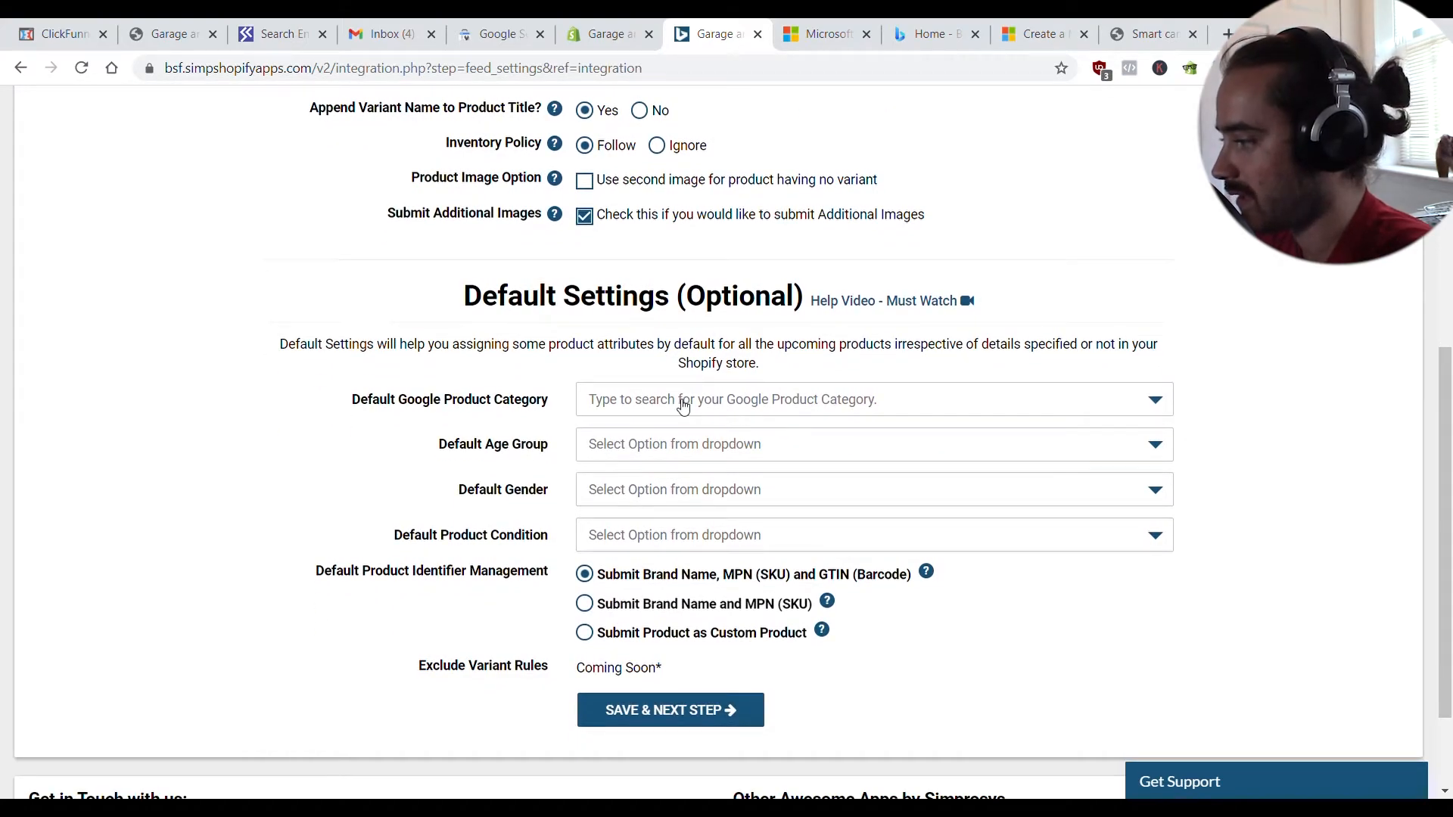
click(684, 406)
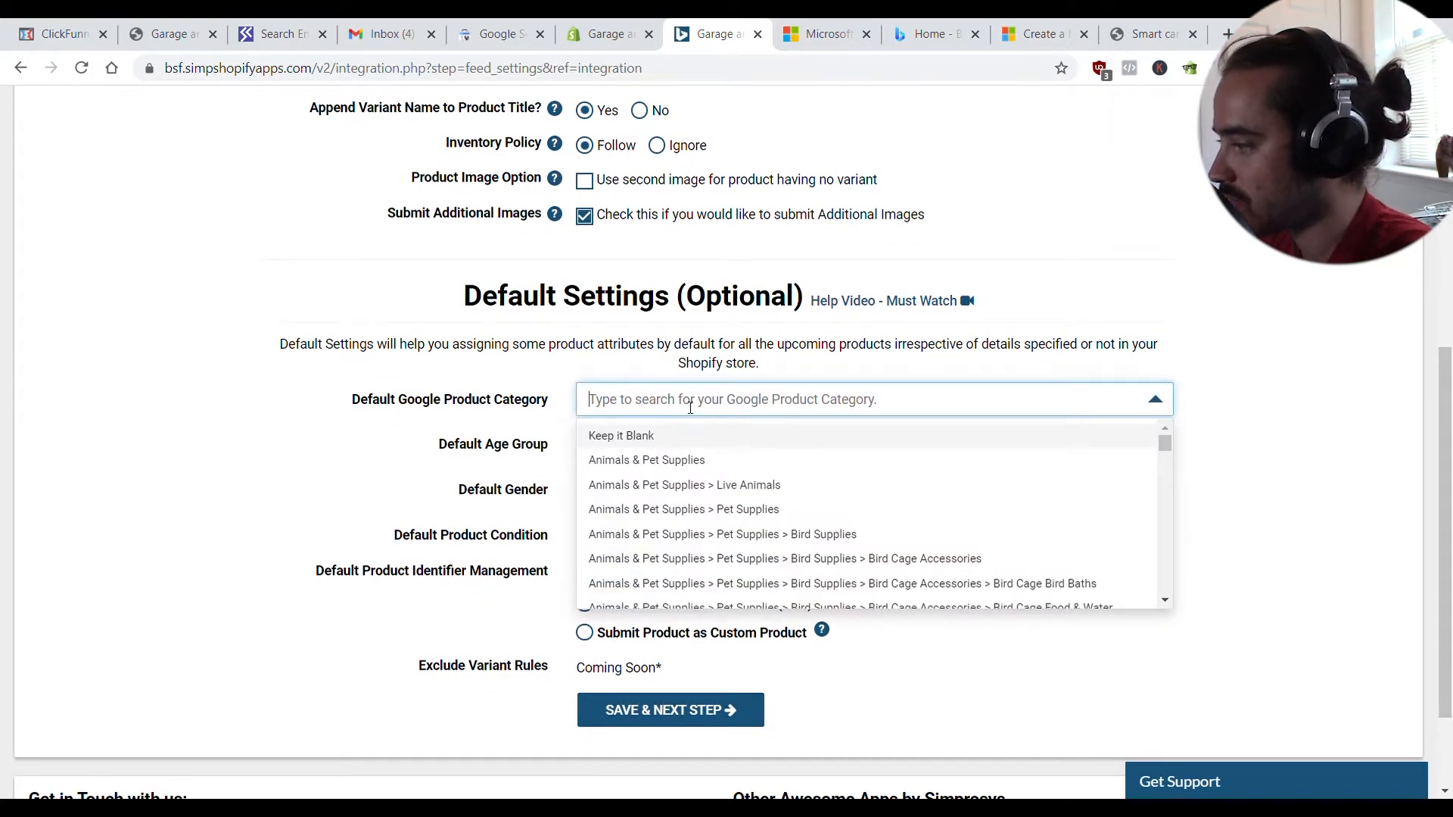
click(457, 433)
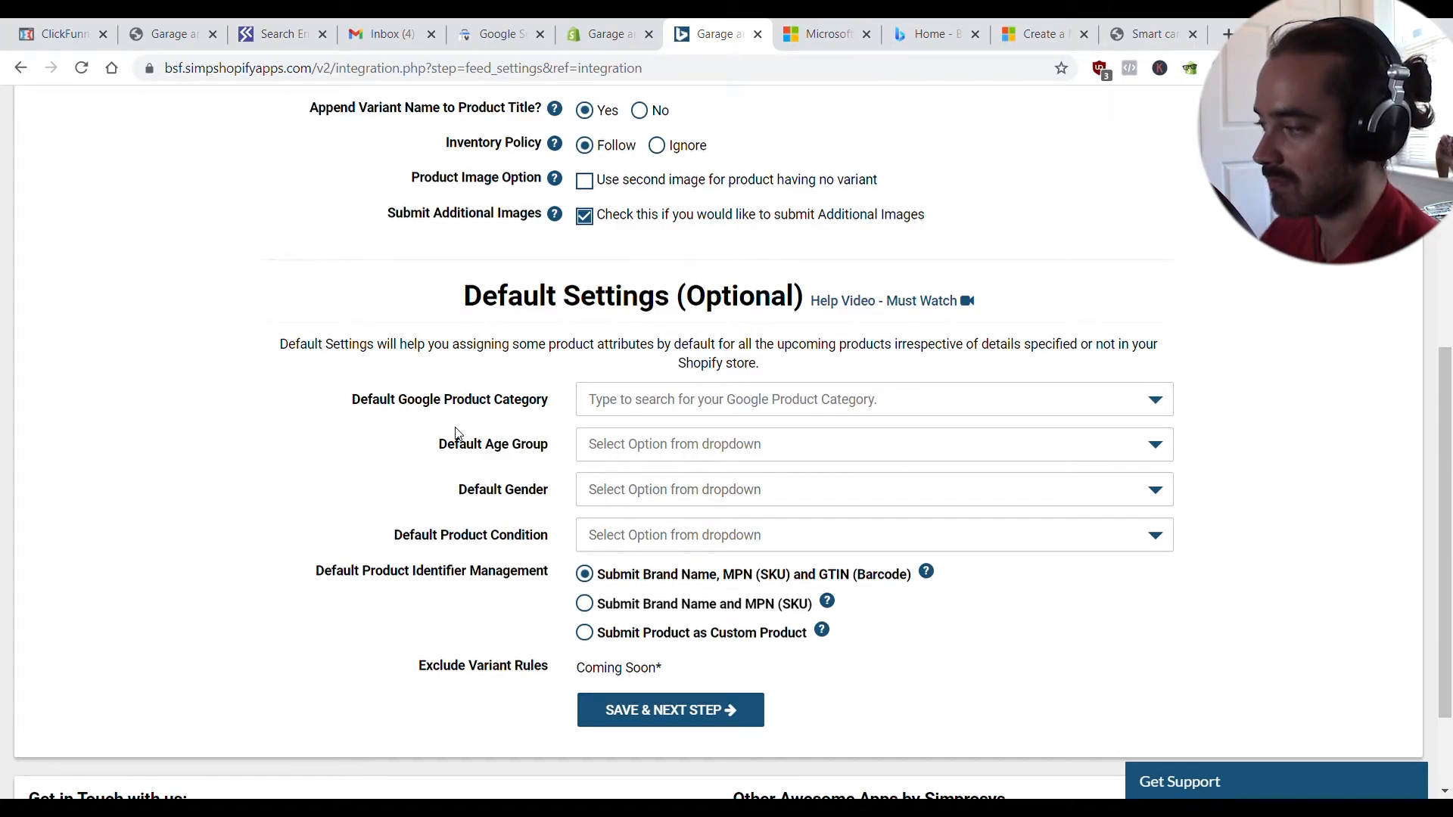
- Try 'greenh' as the default Google Product Category, then clear it and save the Shopify sync settings with it blank
click(710, 409)
text(greenhou)
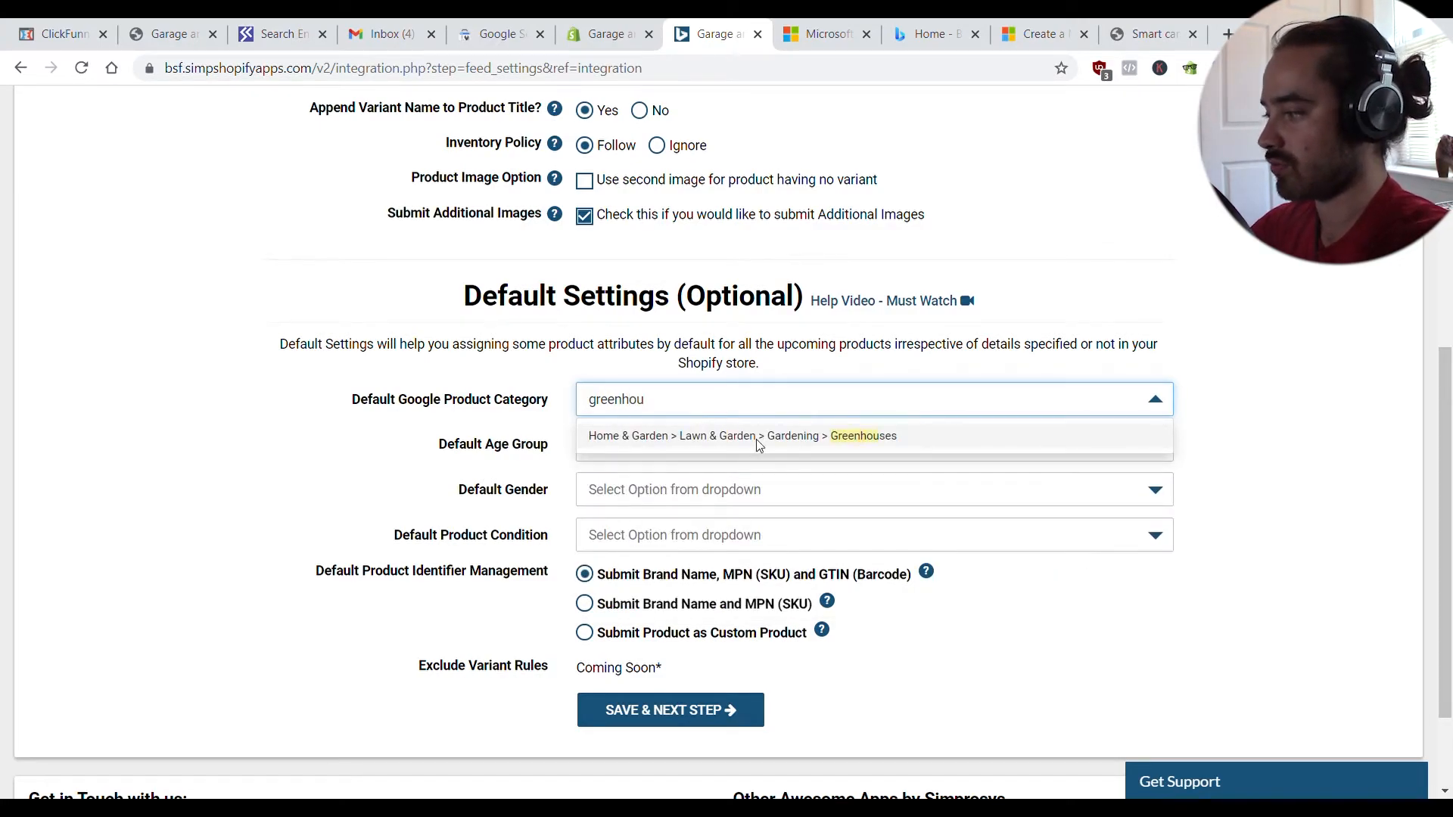
click(560, 430)
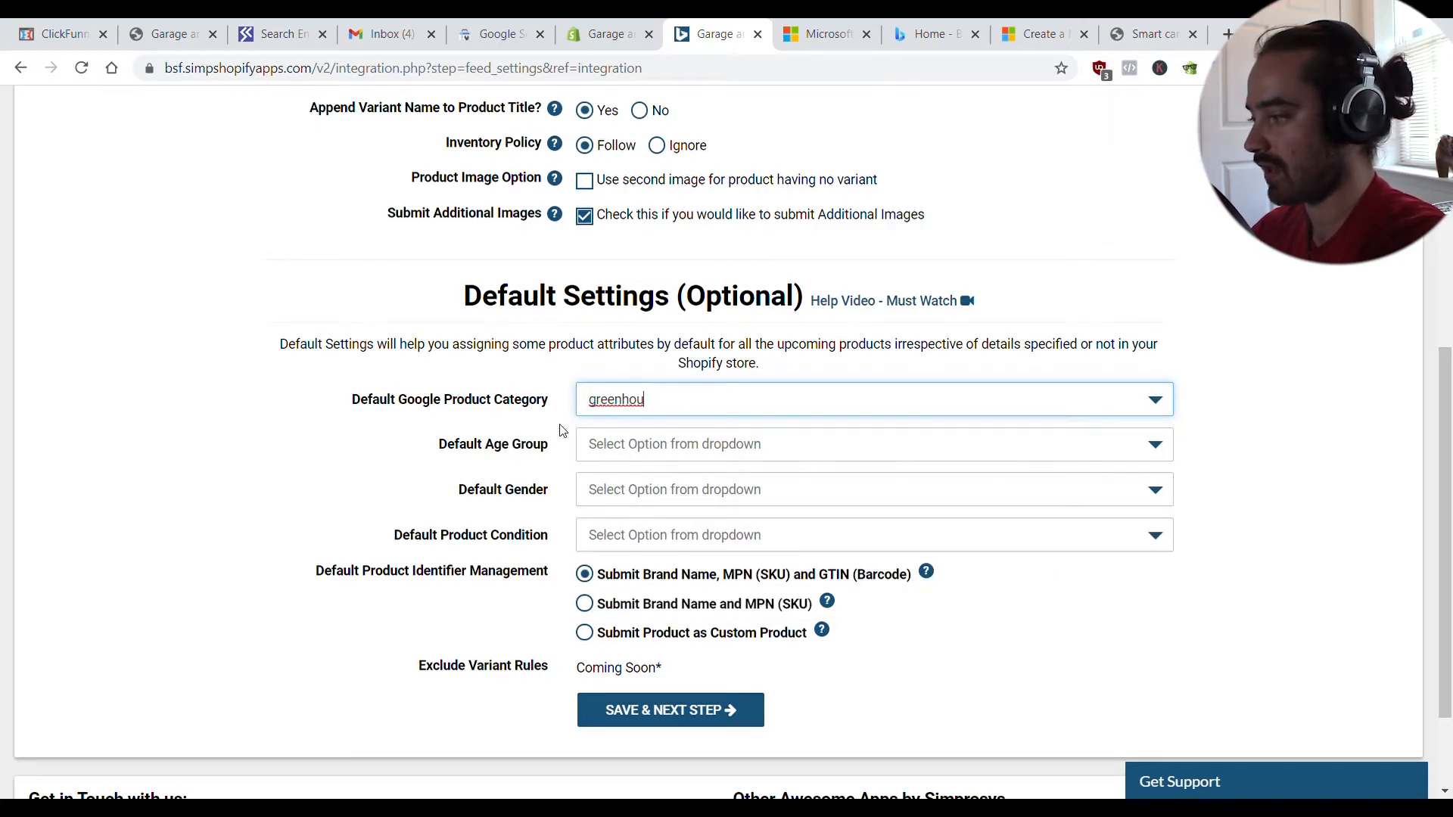
click(673, 410)
click(643, 410)
click(626, 409)
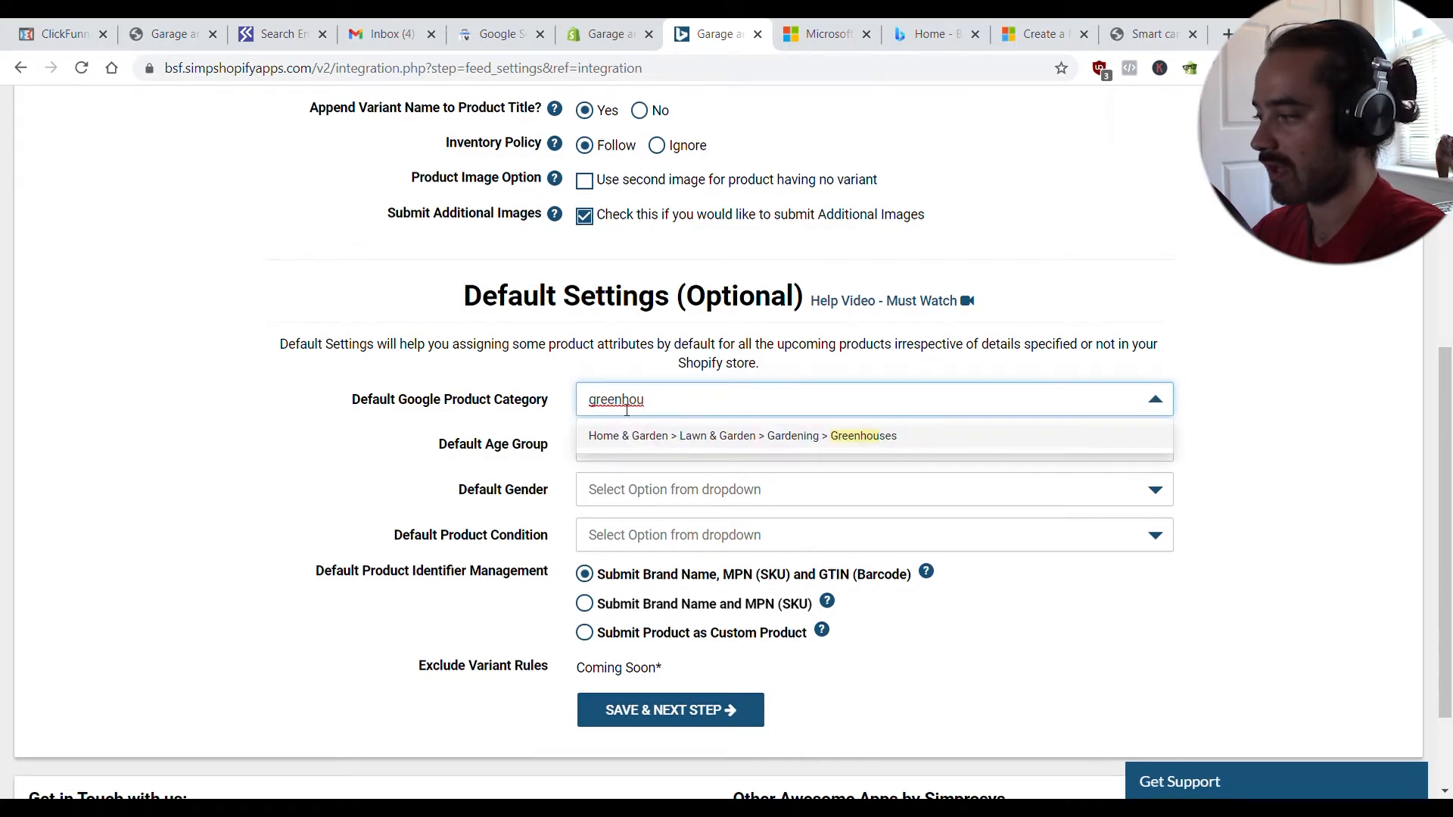
key(BackSpace)
key(BackSpace)
key(BackSpace)
key(BackSpace)
key(BackSpace)
key(BackSpace)
key(BackSpace)
key(BackSpace)
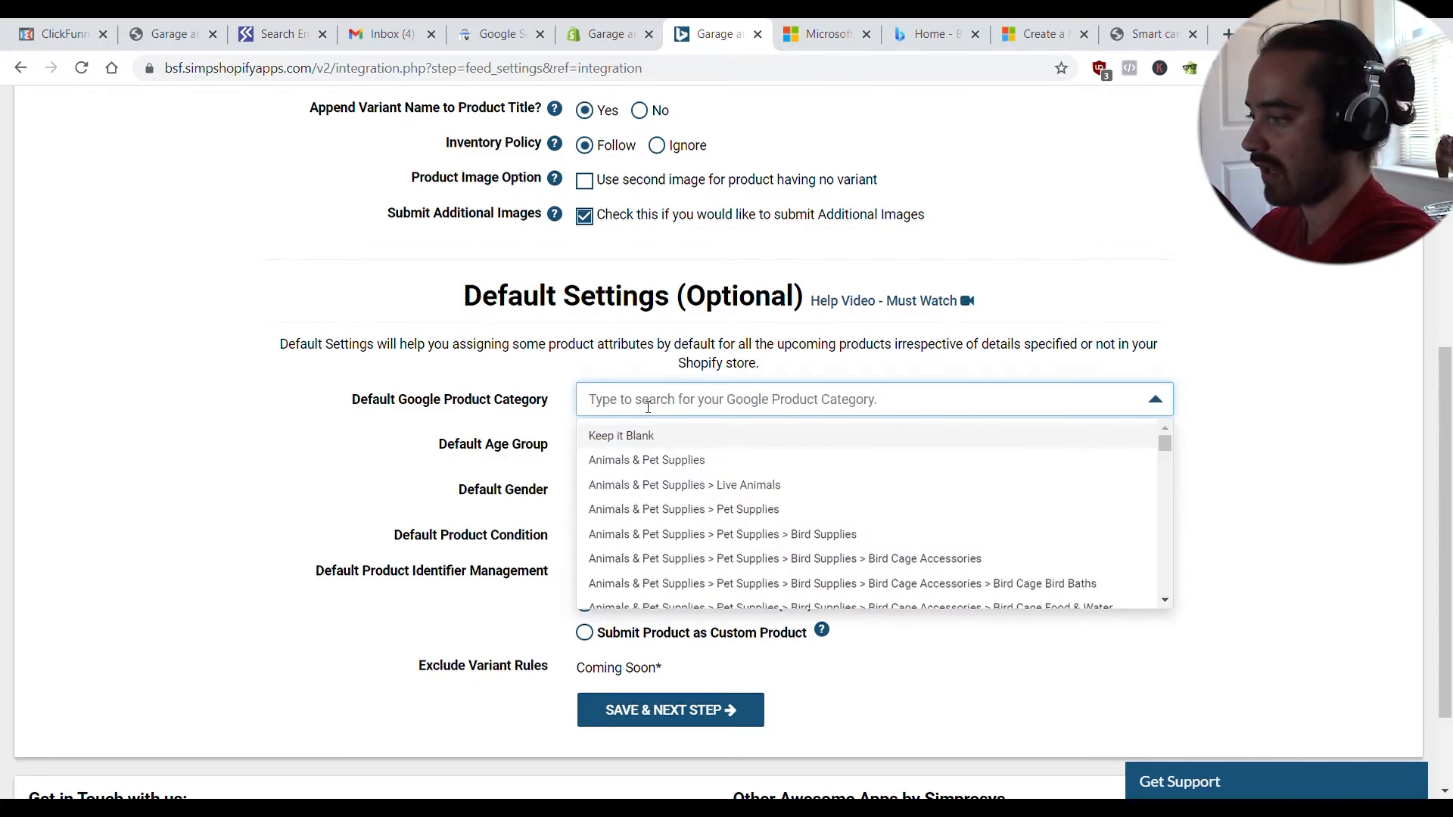
click(561, 391)
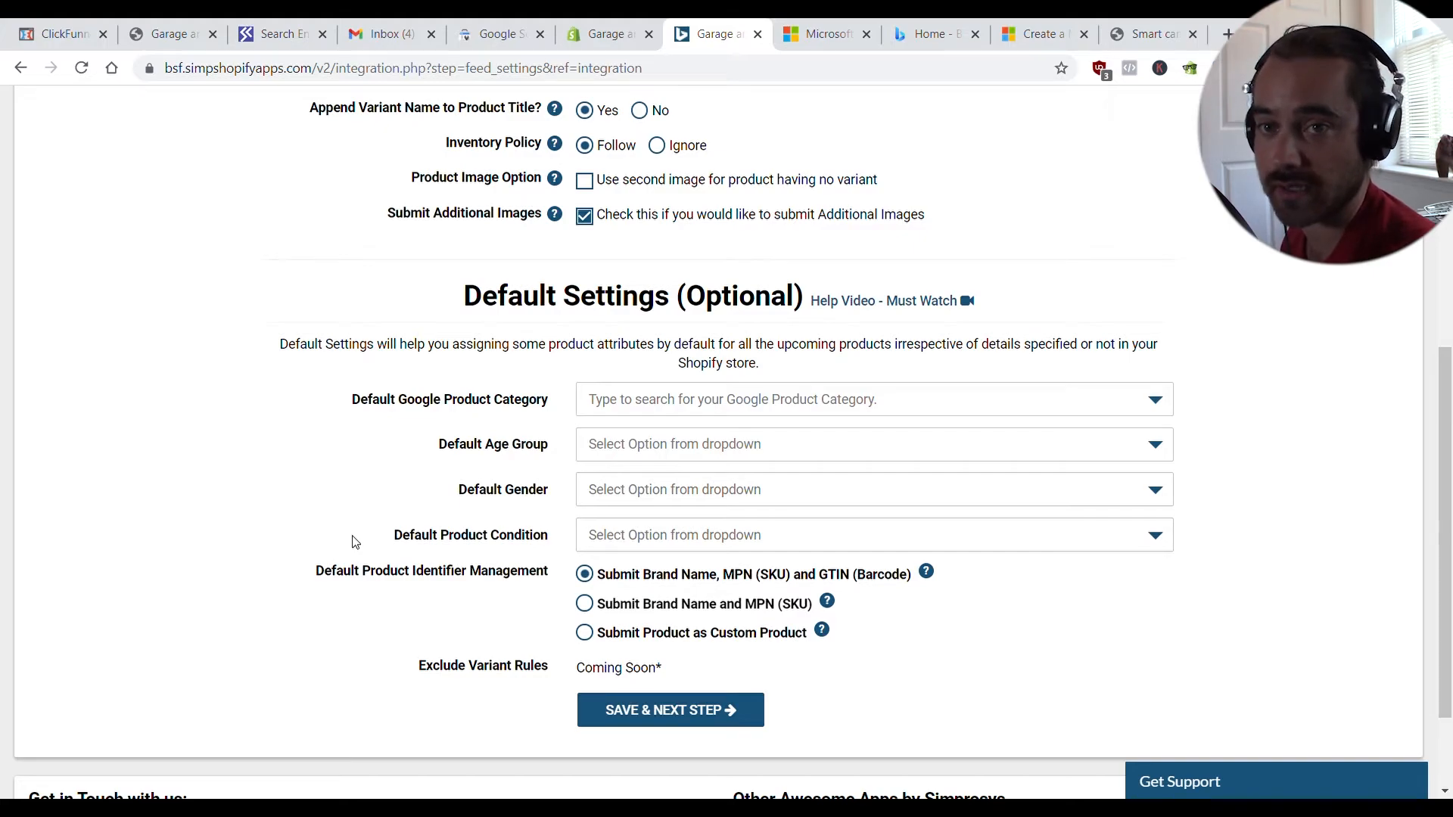
click(717, 711)
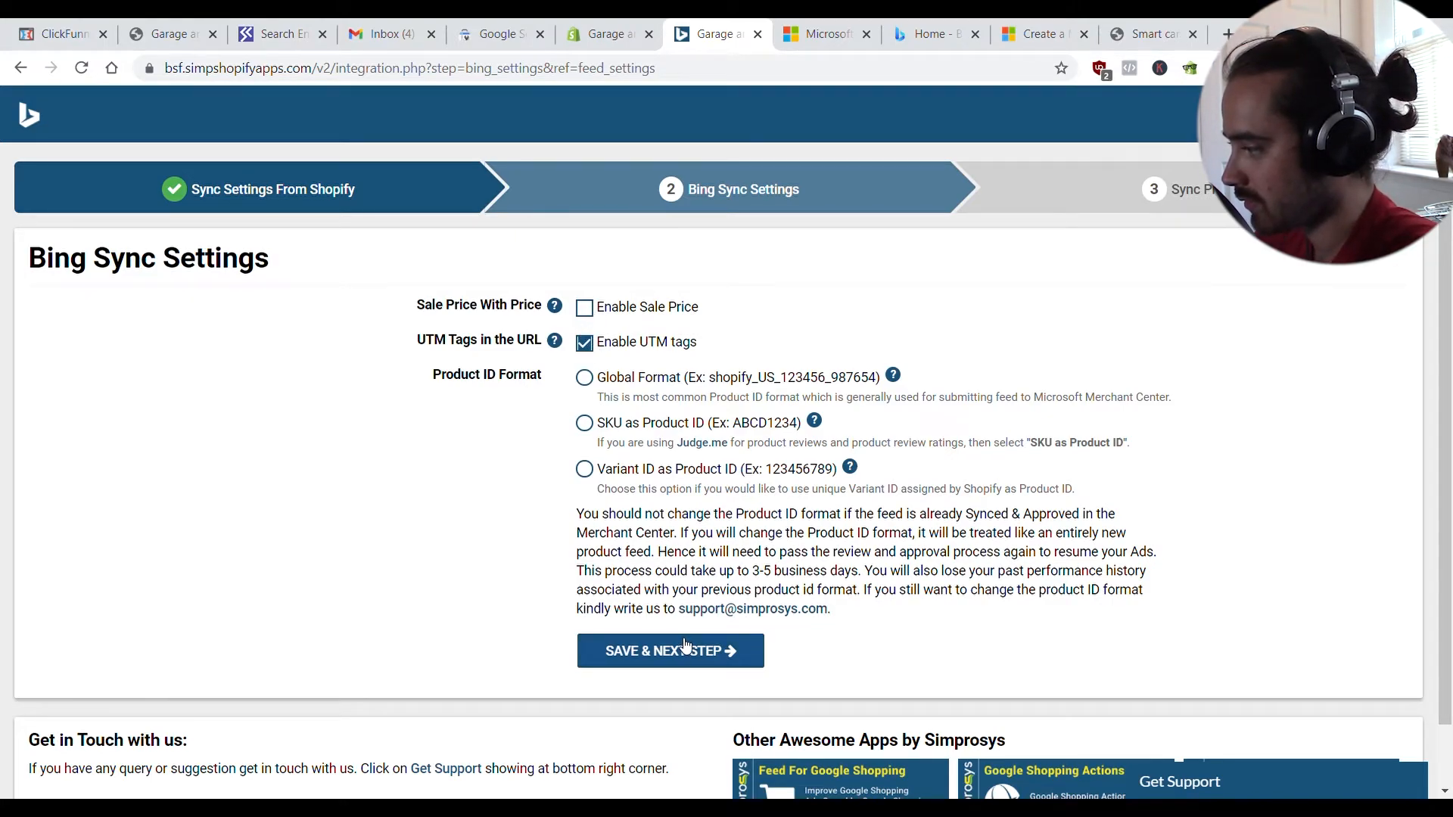
- Choose Global Format for the Product ID Format and save the Bing sync settings
click(585, 377)
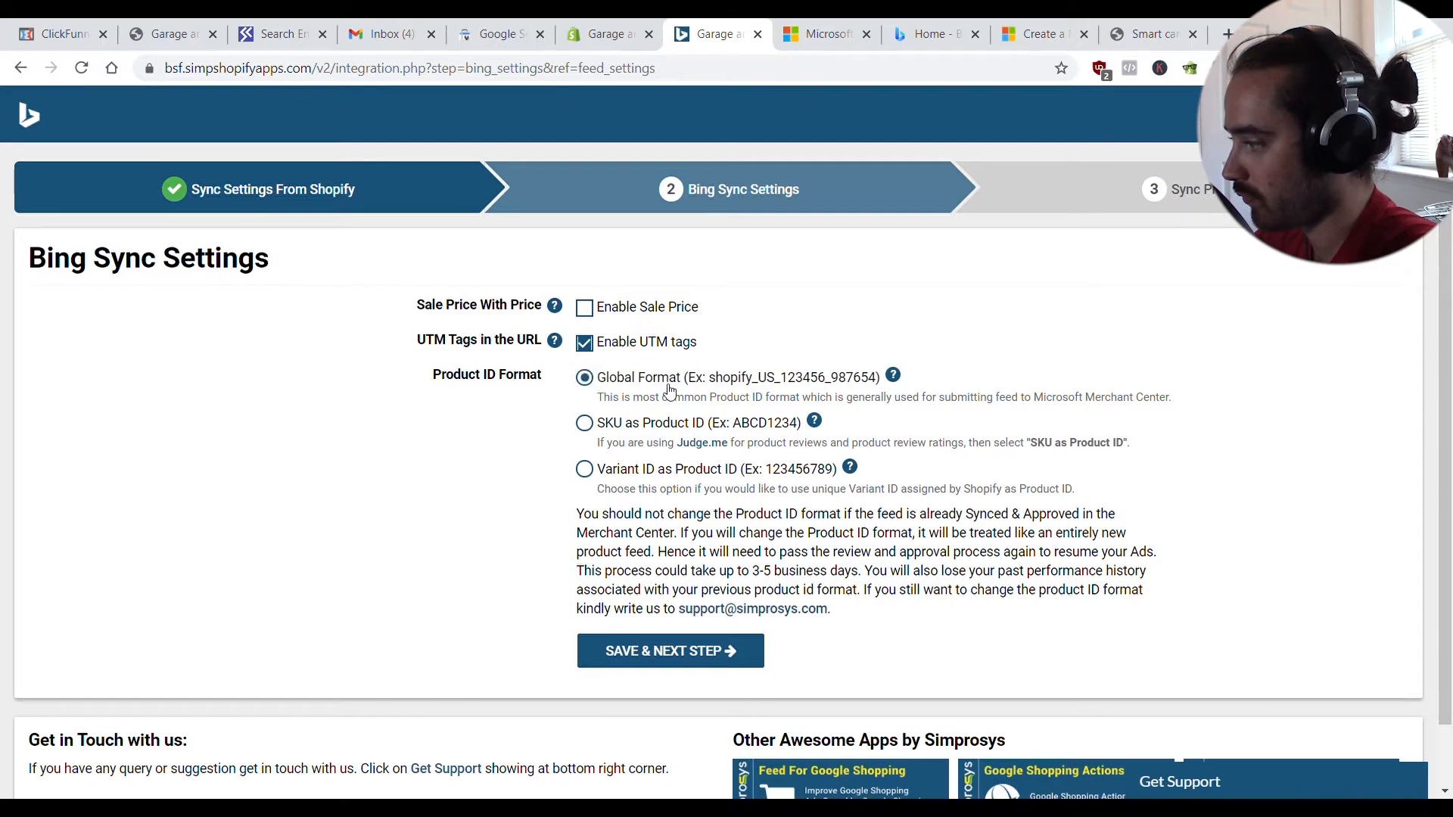
drag(721, 382, 870, 382)
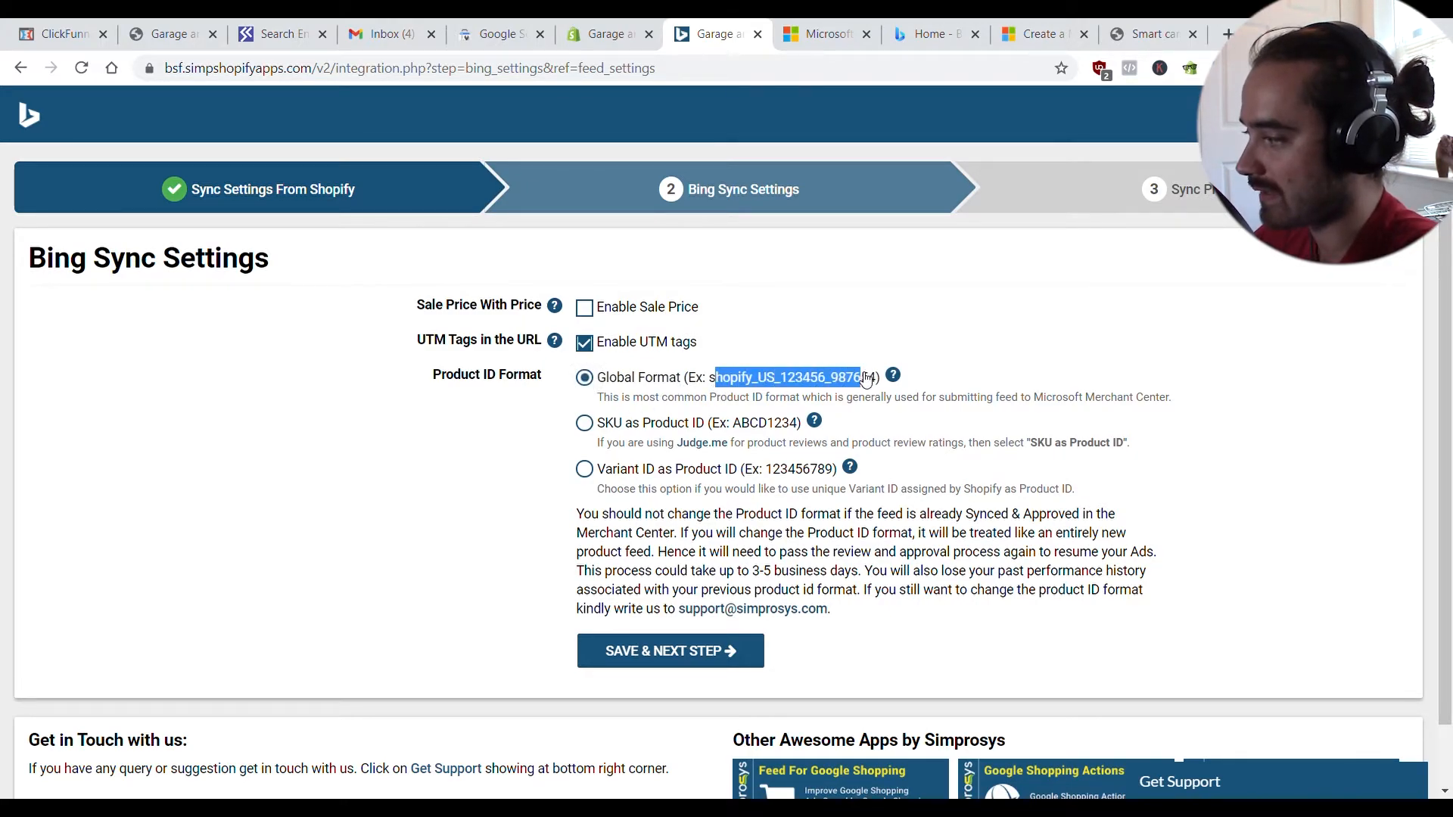
click(883, 425)
click(586, 378)
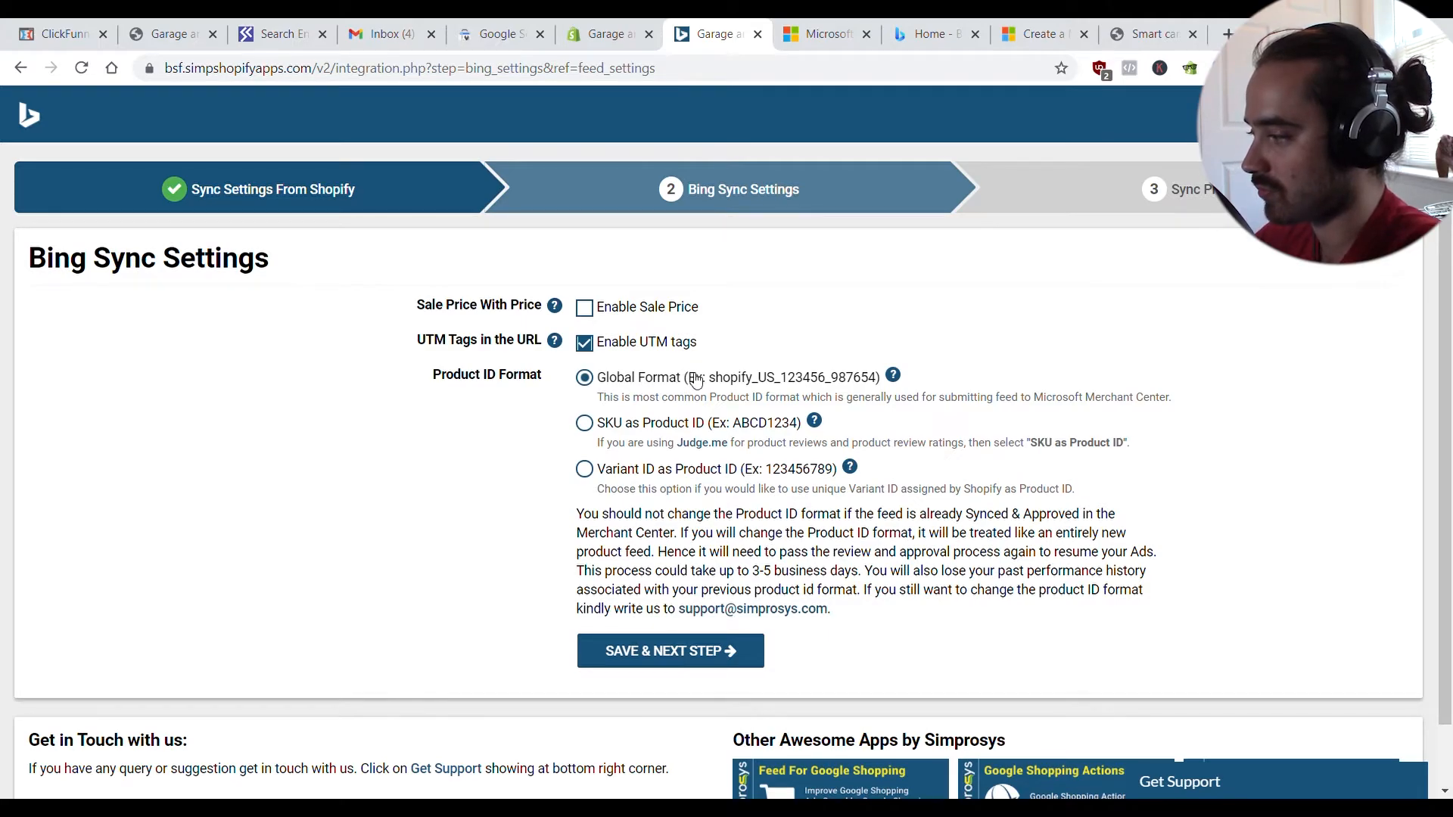
click(704, 656)
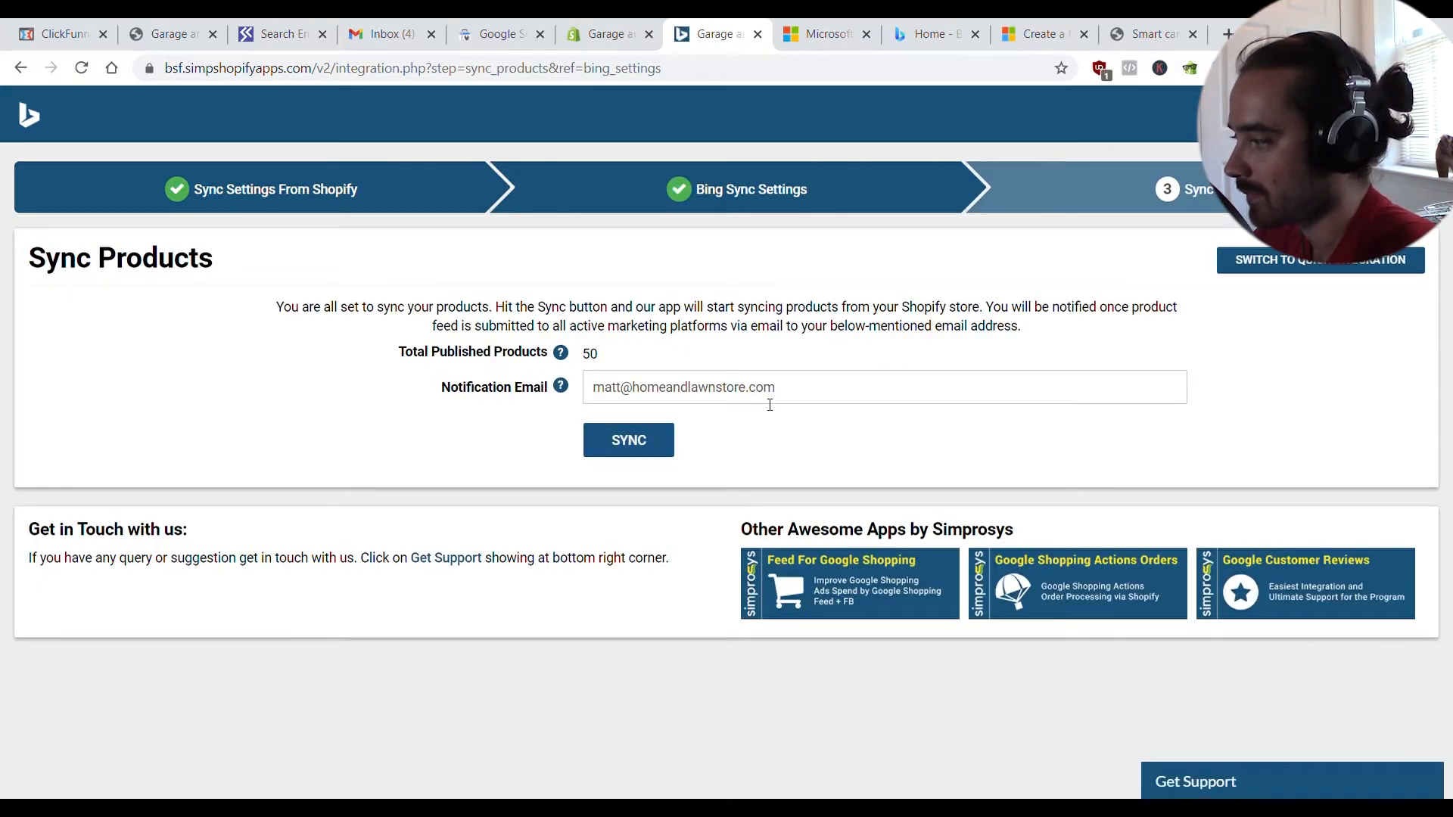
- Replace the notification email with the correct address and start syncing products to Bing
drag(784, 397, 594, 399)
text(mat)
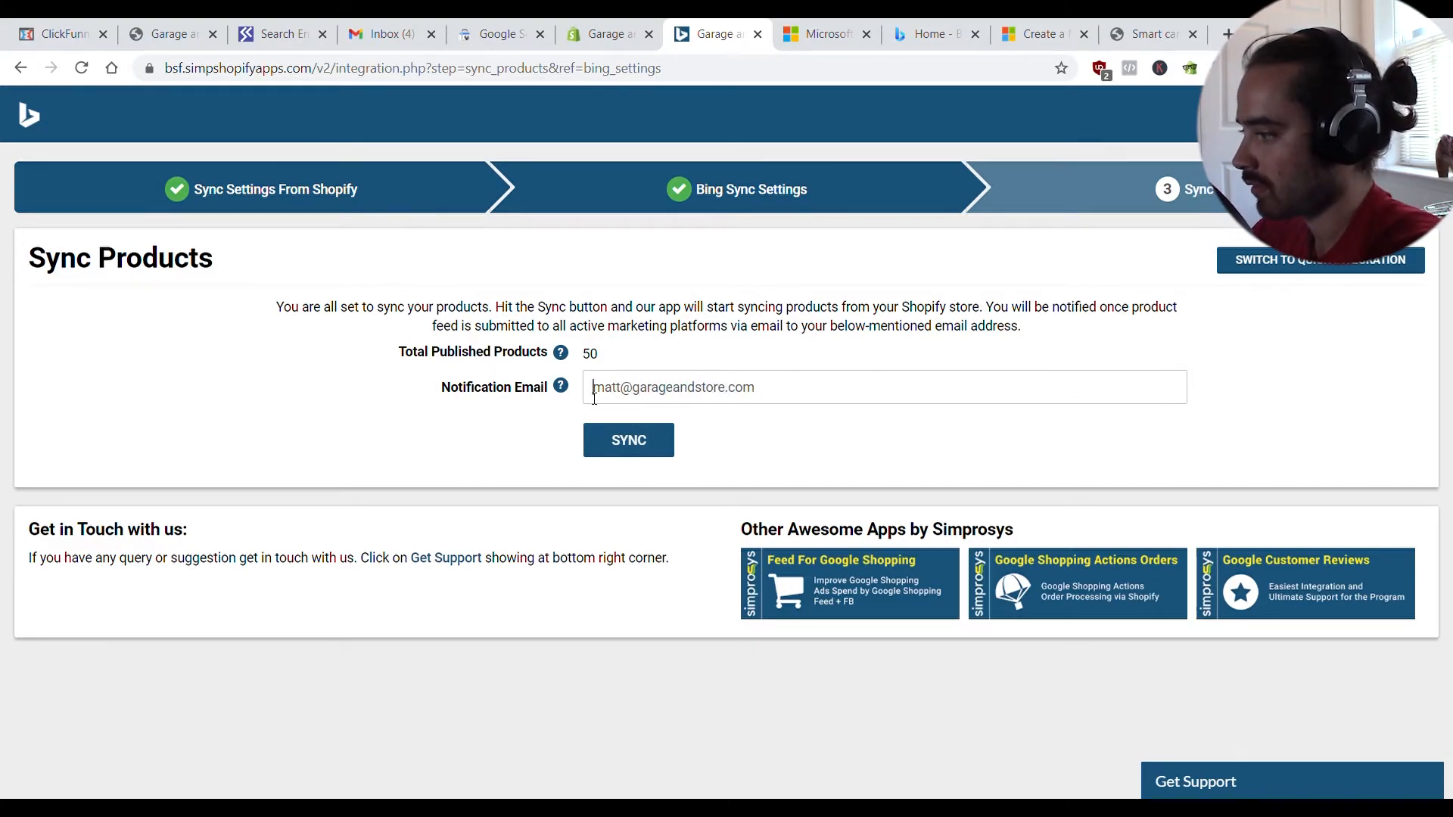
click(648, 446)
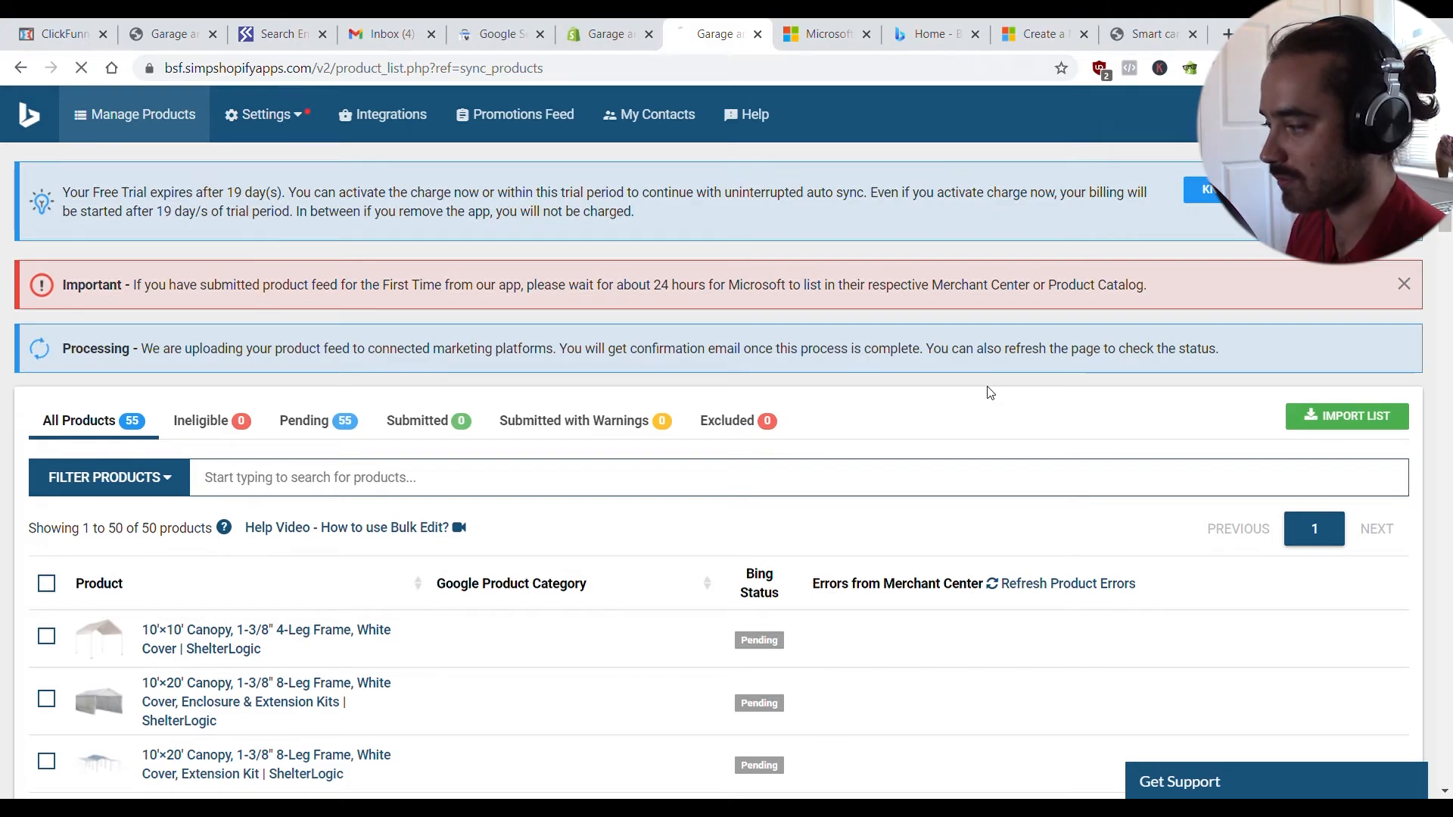
- Confirm all 55 products show Submitted, then return to Microsoft Advertising's Merchant Center
scroll(870, 470, down, 5)
scroll(861, 478, down, 20)
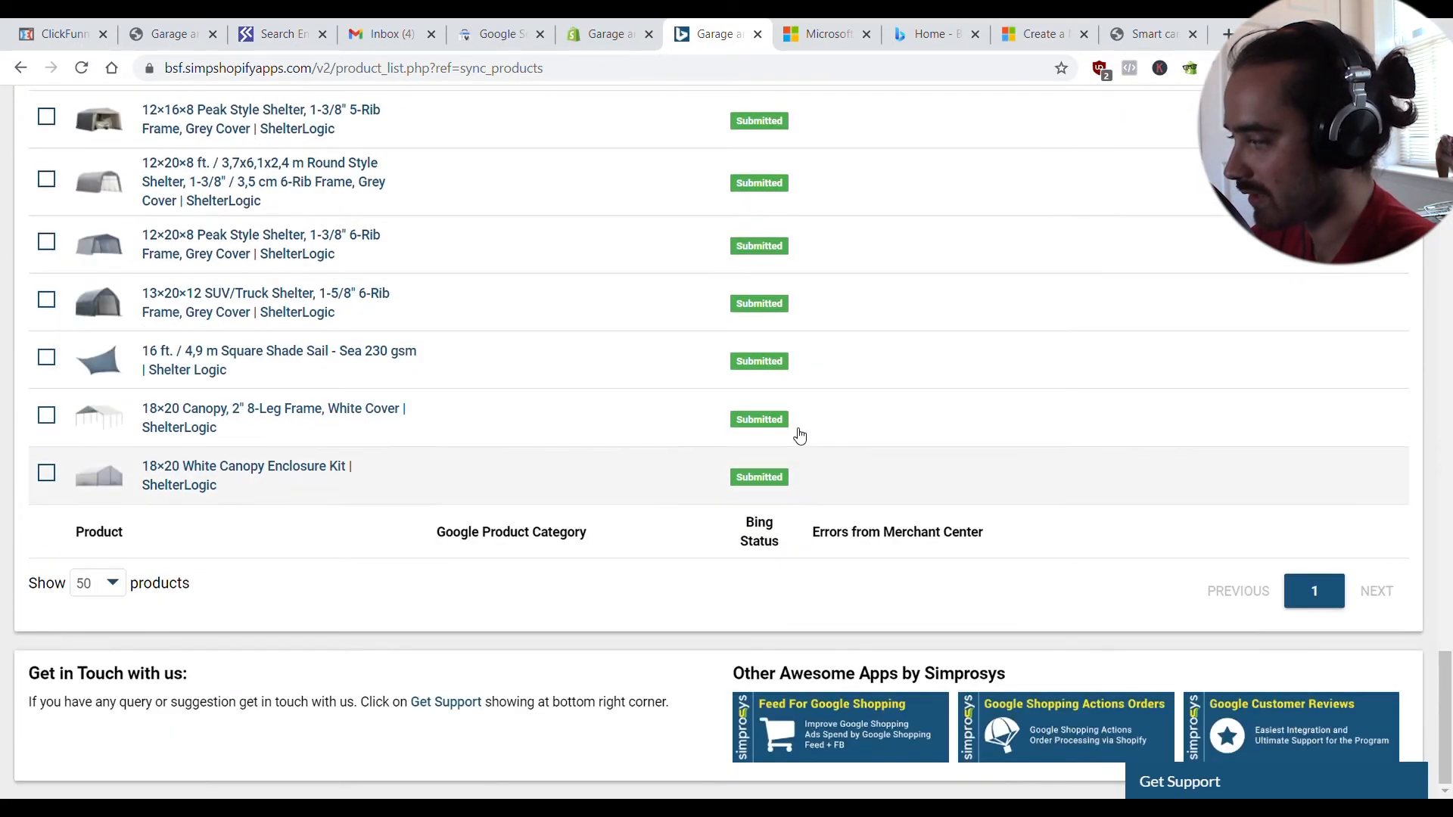
scroll(701, 409, up, 20)
scroll(445, 535, up, 5)
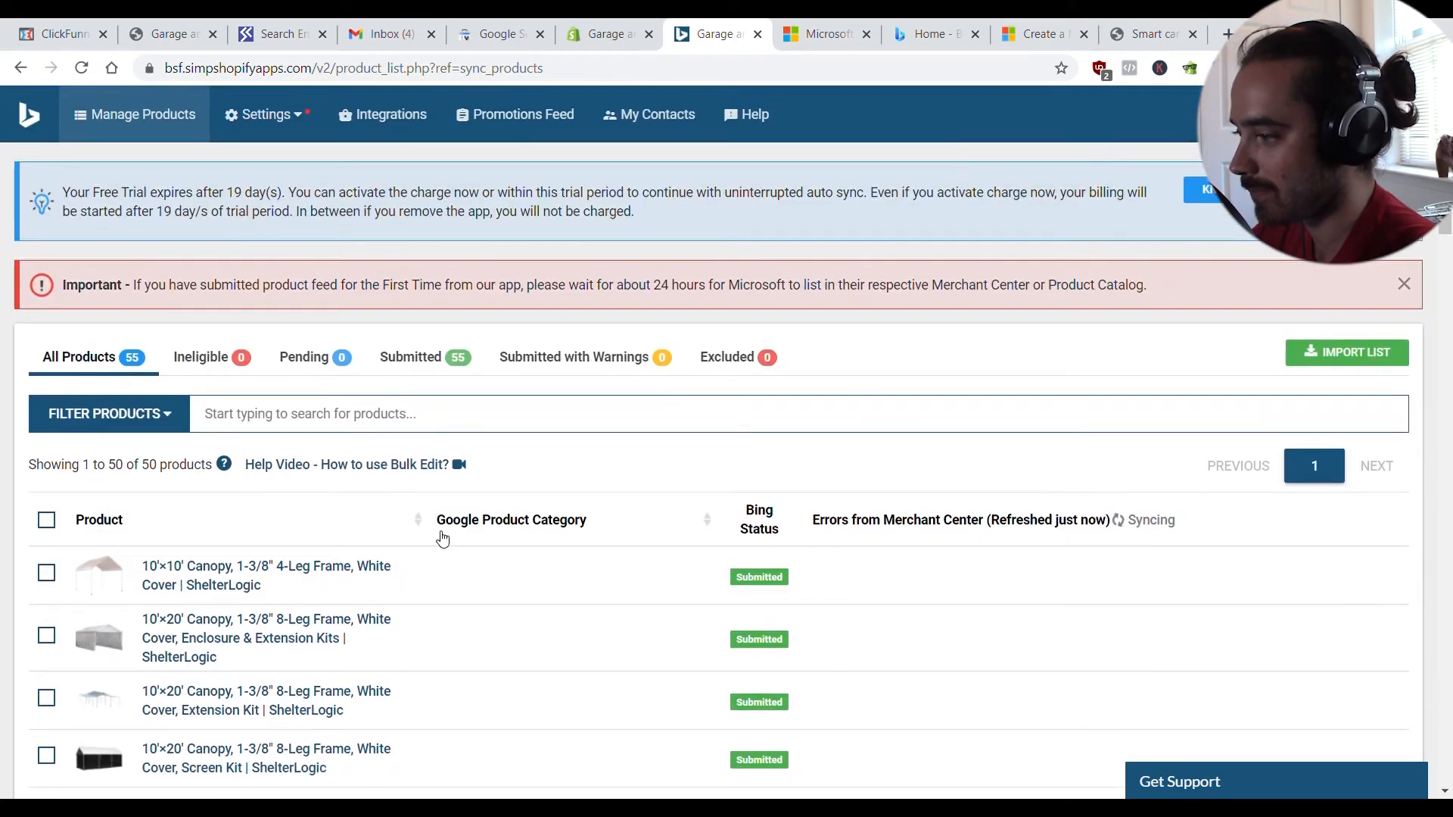
scroll(308, 529, down, 15)
scroll(363, 534, down, 10)
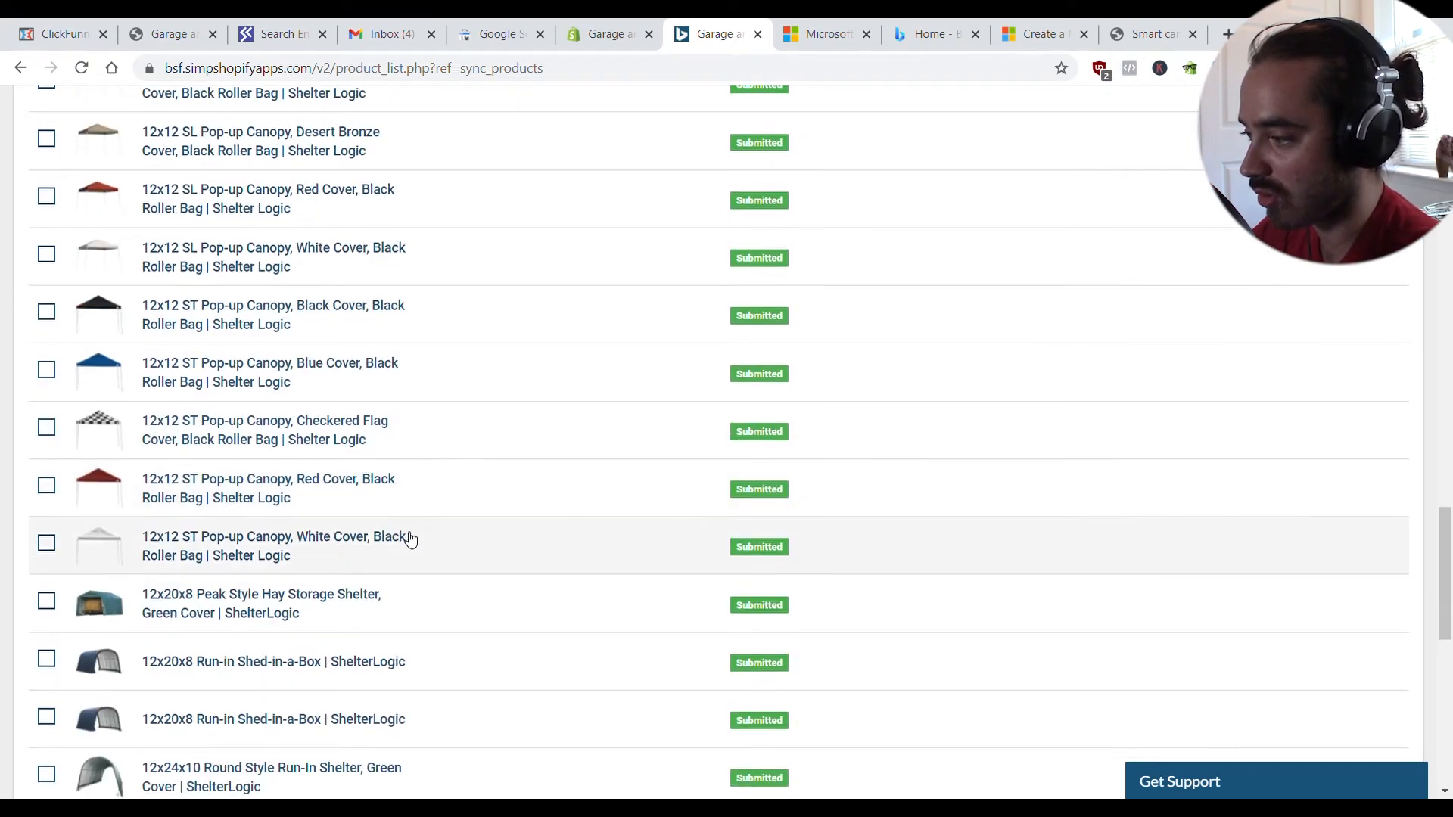
scroll(578, 412, up, 20)
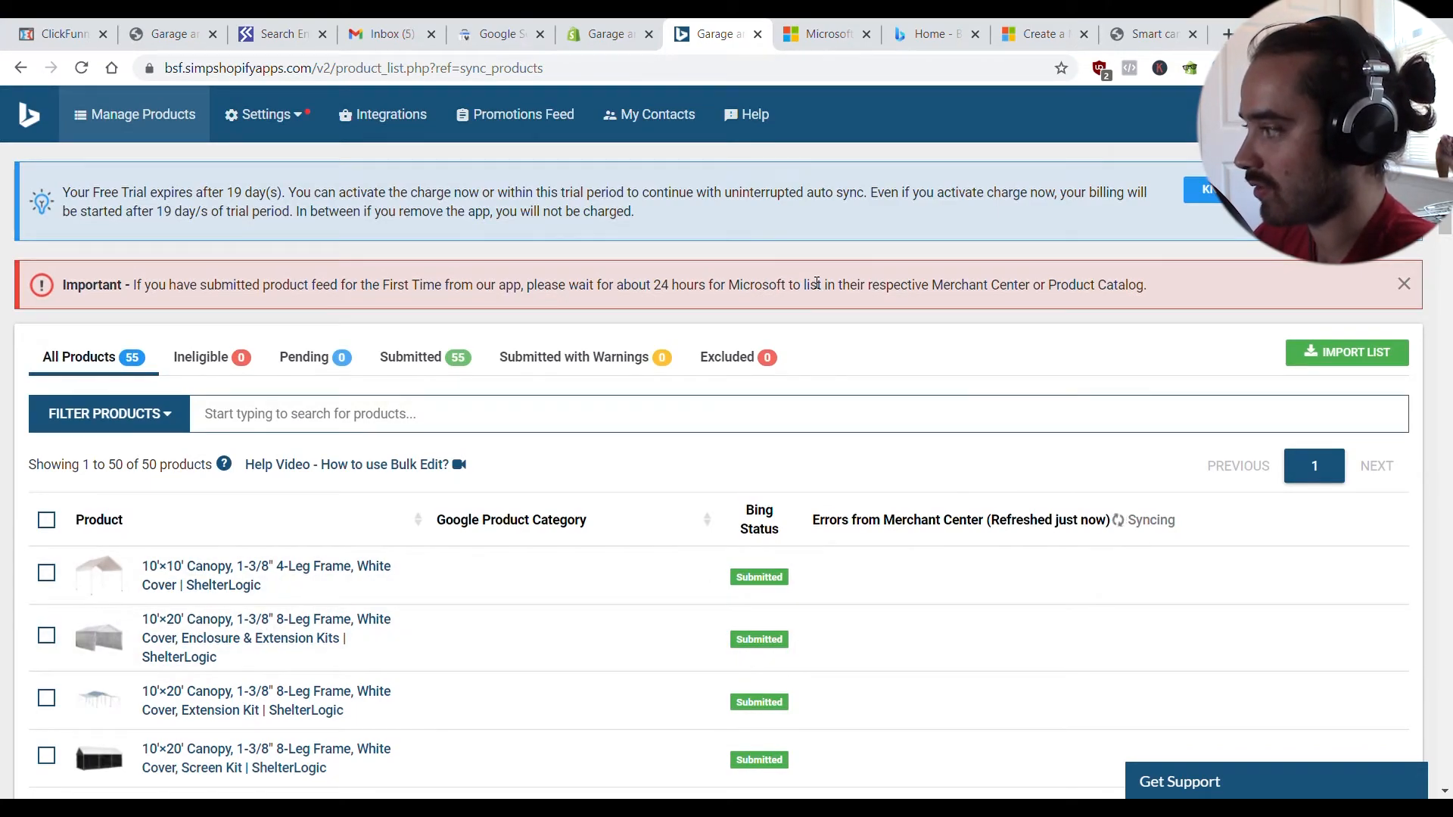
click(807, 28)
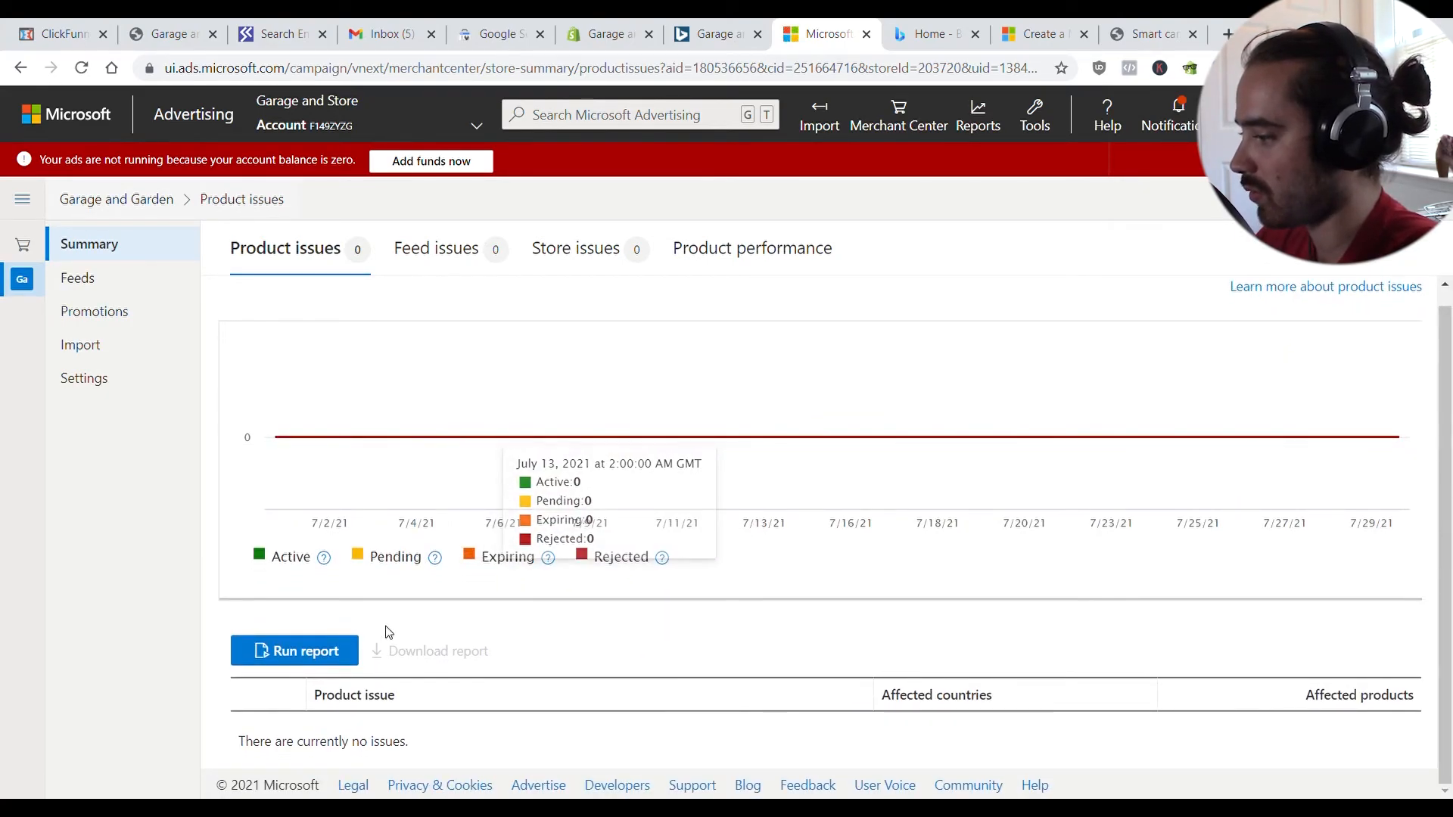
click(72, 283)
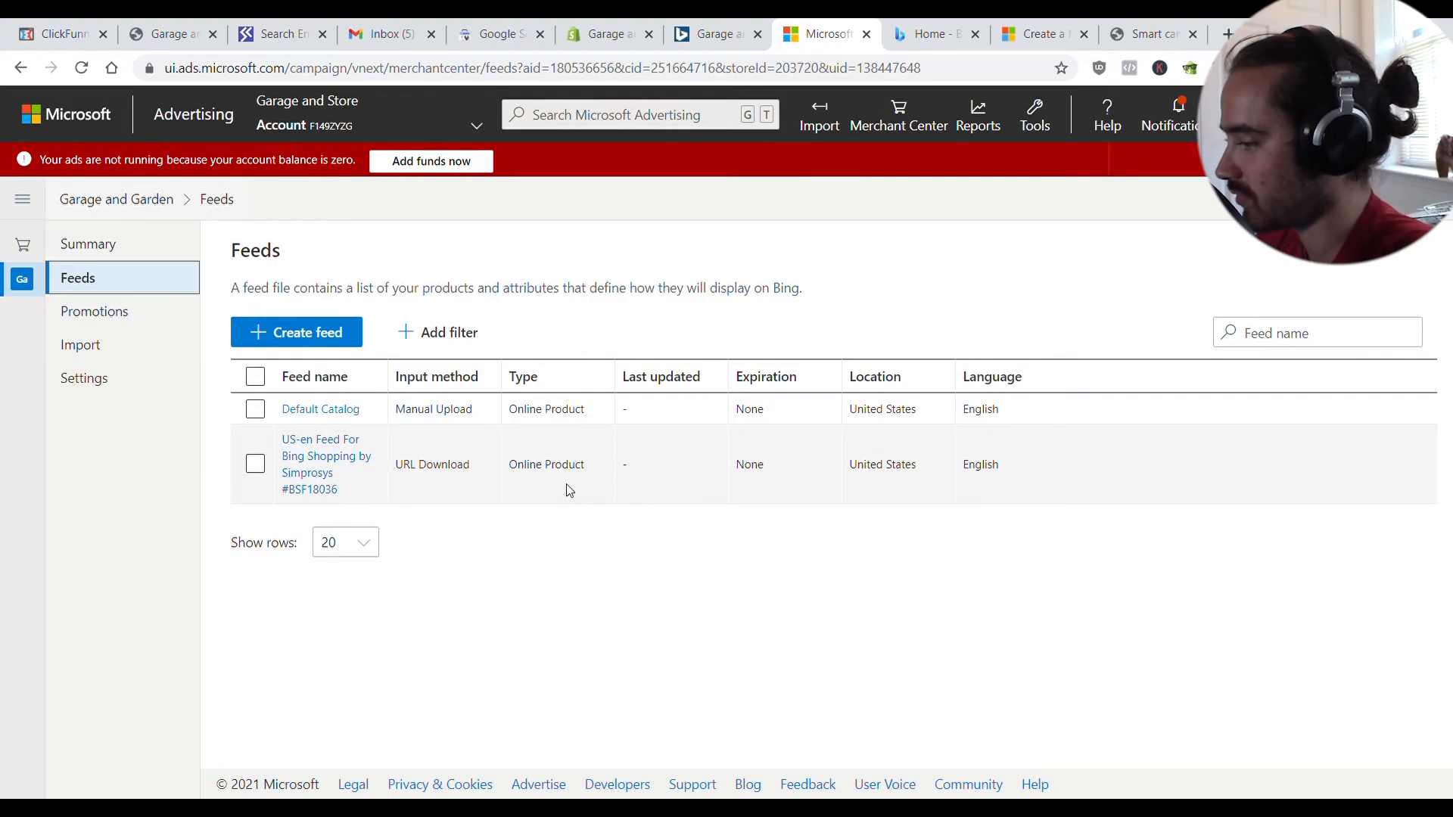
click(80, 250)
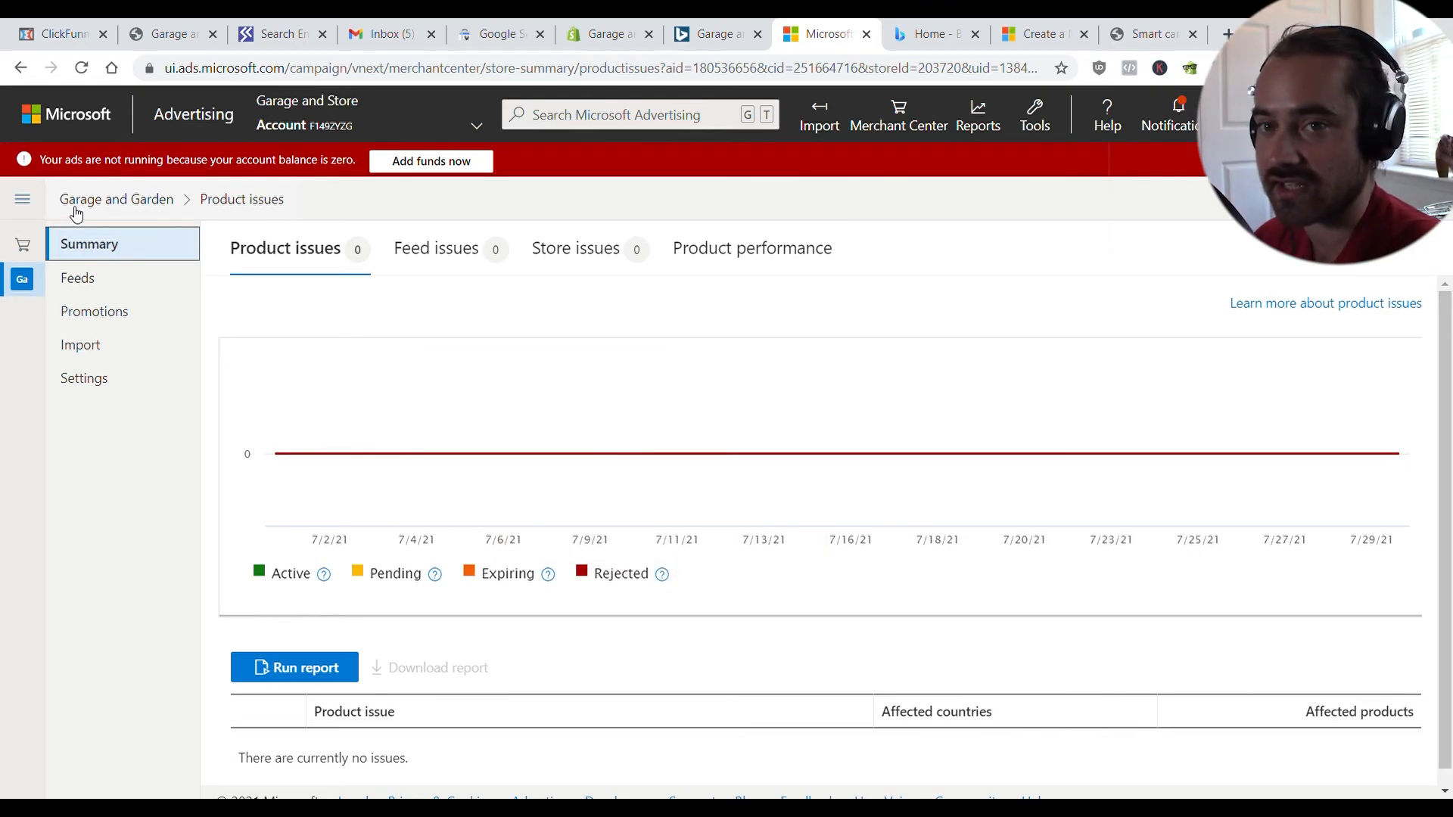
click(23, 199)
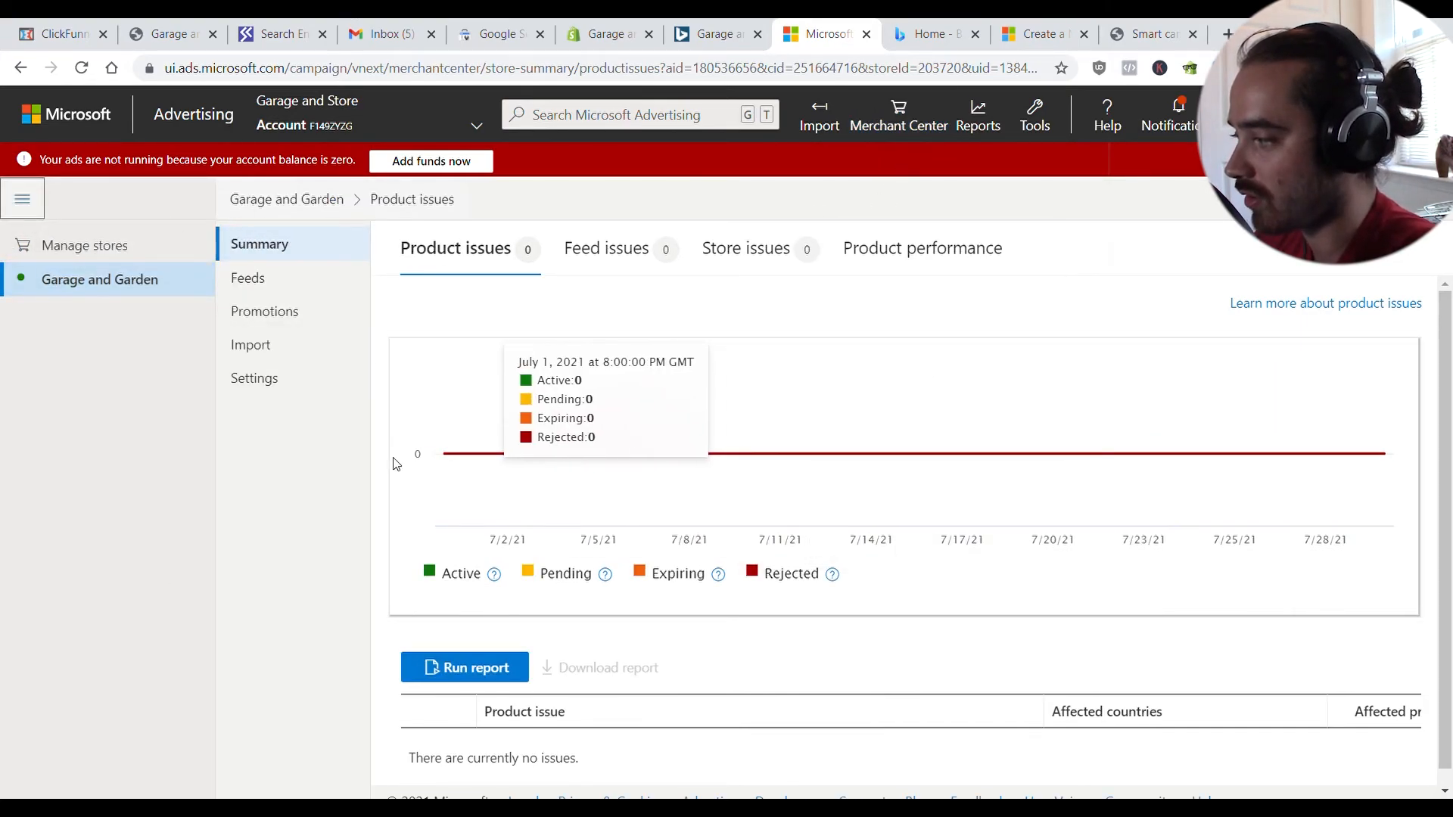
click(23, 199)
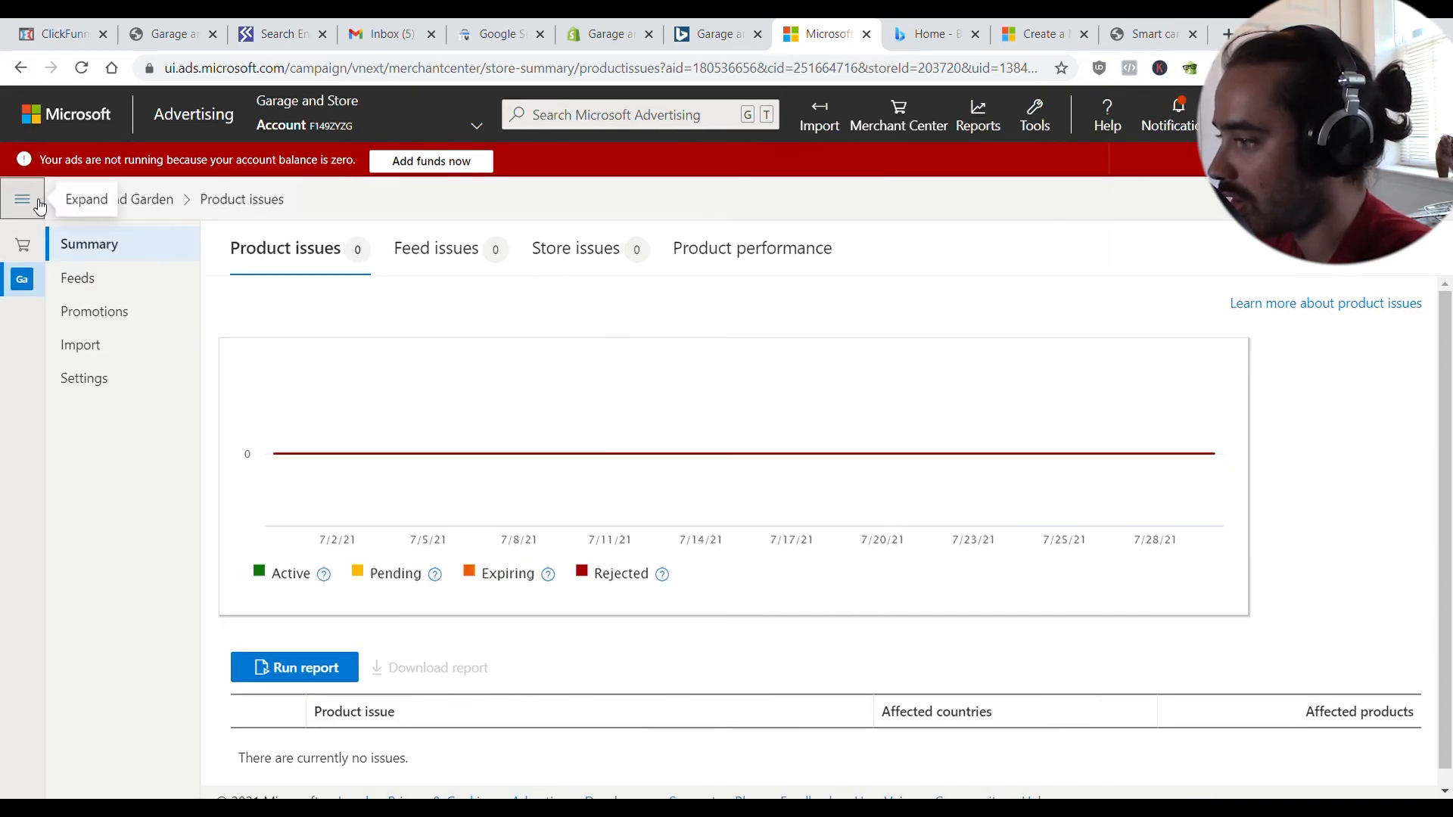